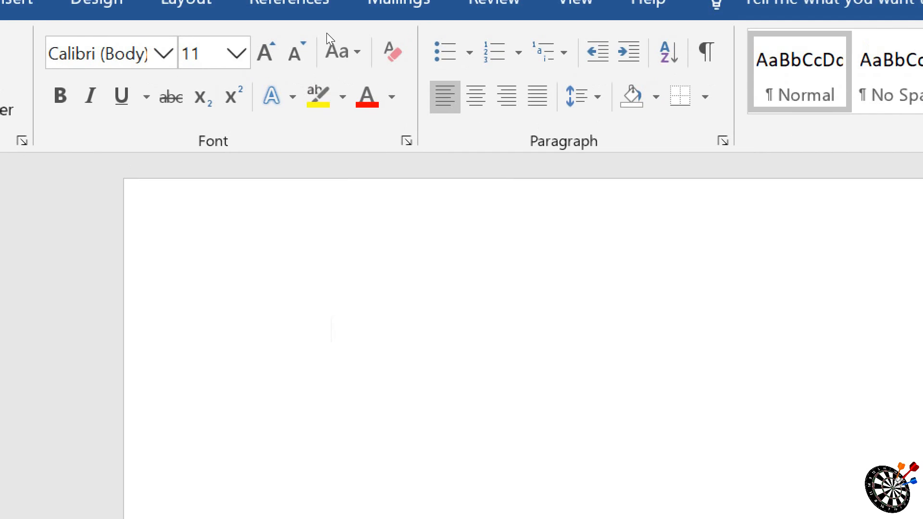
# Step: Start a bulleted list with the four-diamond bullet and enter FILE as the first item
pyautogui.click(468, 51)
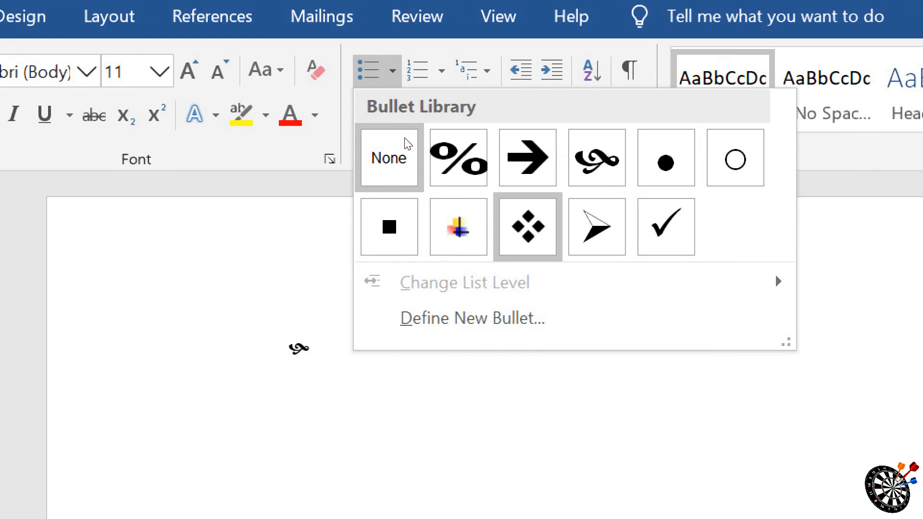
pyautogui.click(528, 227)
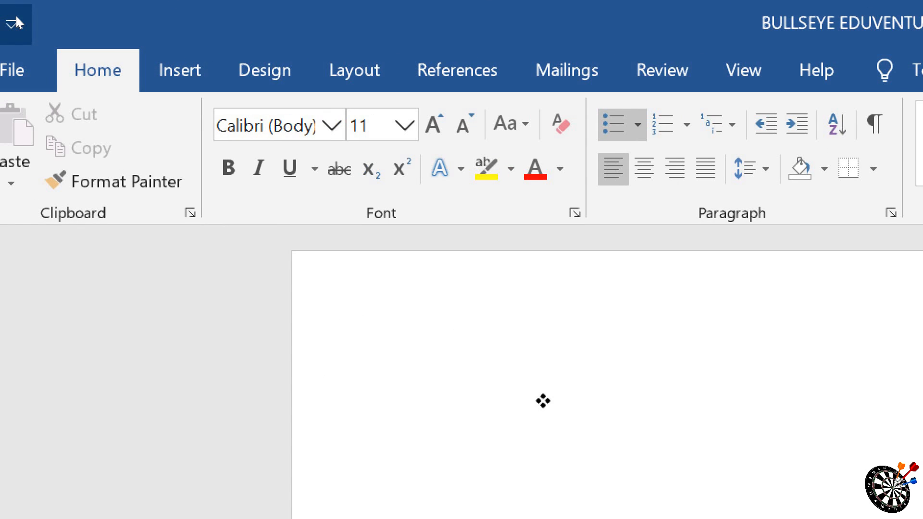
pyautogui.write('FILE')
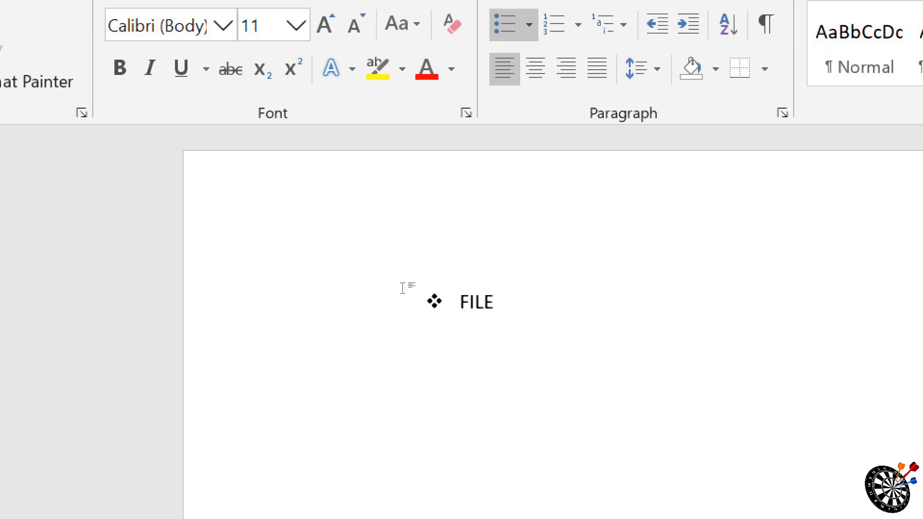
pyautogui.press('Return')
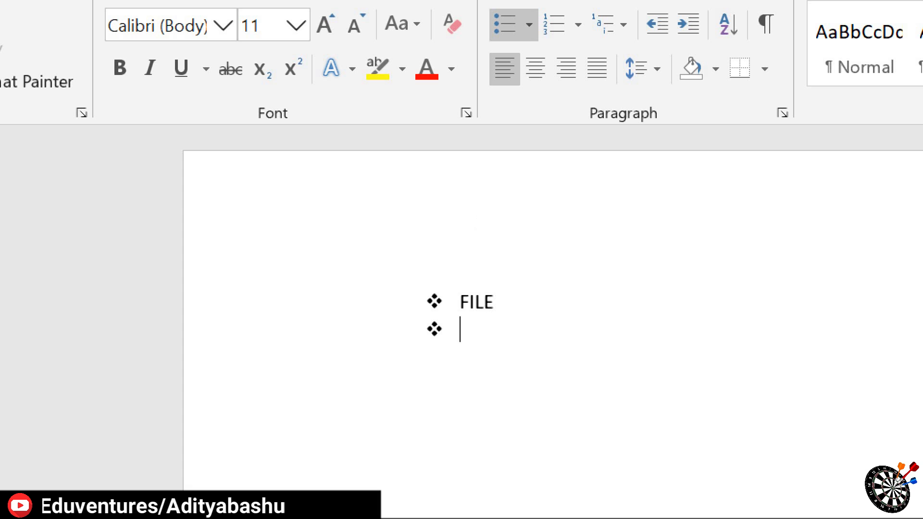
# Step: Add HOME and INSERT as the second and third items of the bulleted list
pyautogui.write('HOME')
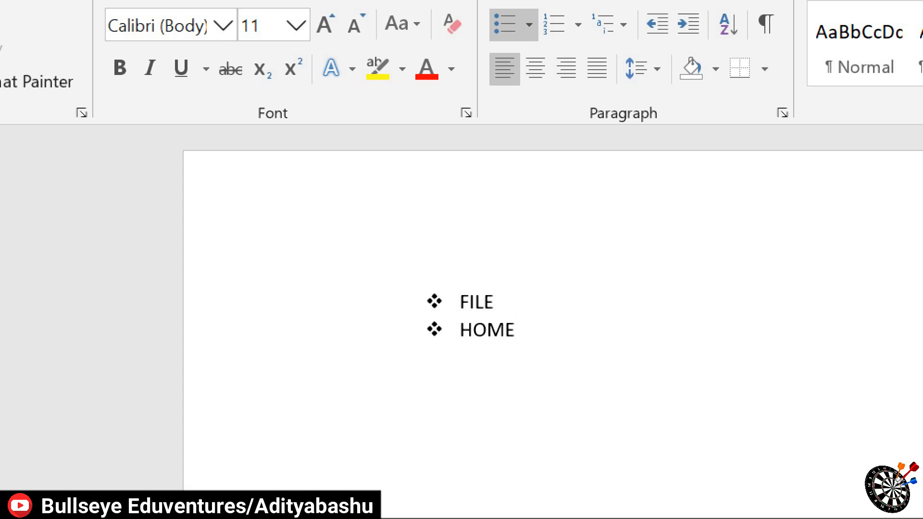
pyautogui.press('Return')
pyautogui.write('I')
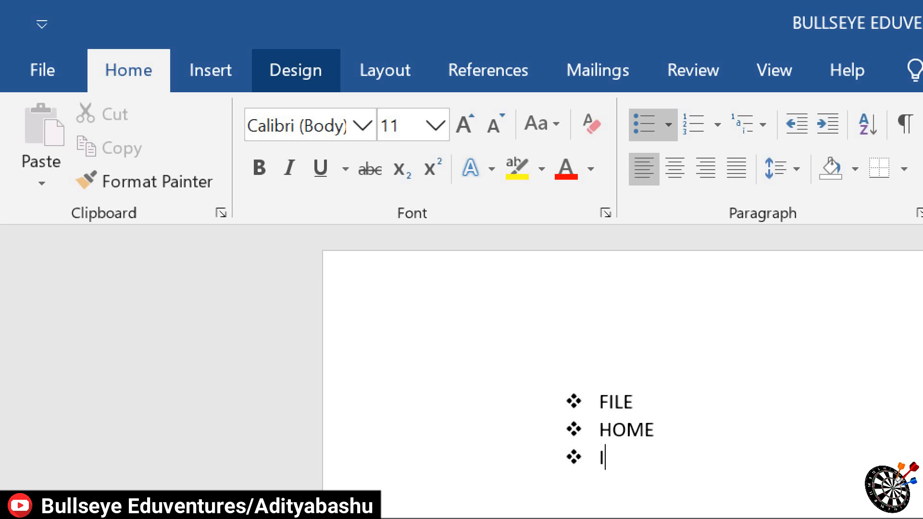
pyautogui.write('NSERT')
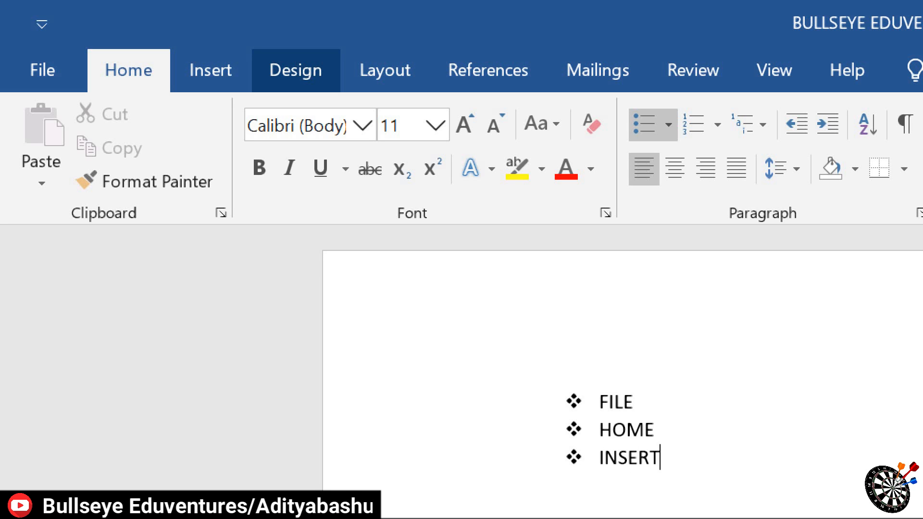
pyautogui.press('Return')
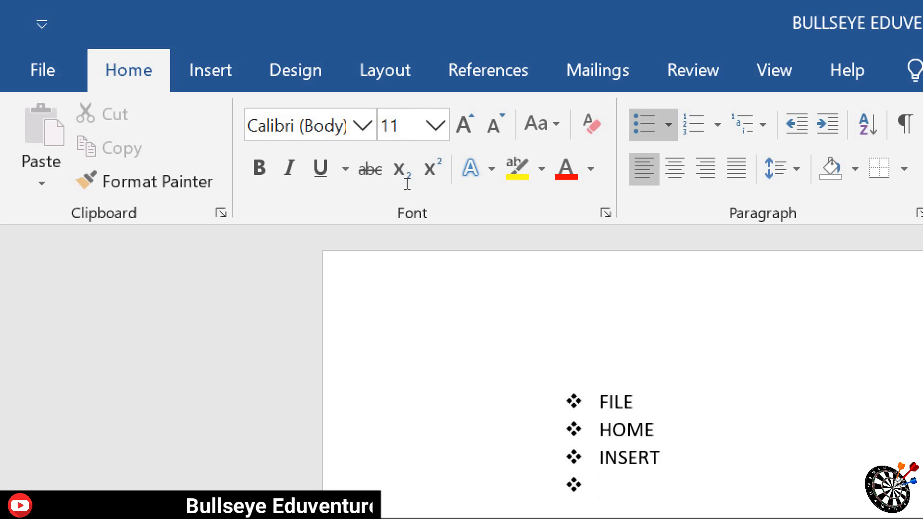
# Step: Add DESIGN as the fourth bullet item and start an empty item below it
pyautogui.write('E')
pyautogui.press('Left')
pyautogui.write('D')
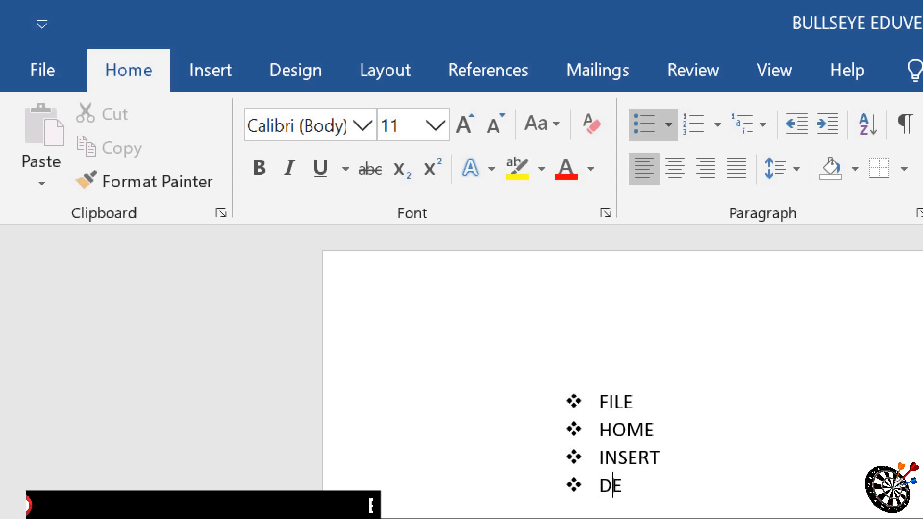
pyautogui.press('Right')
pyautogui.write('SIGN')
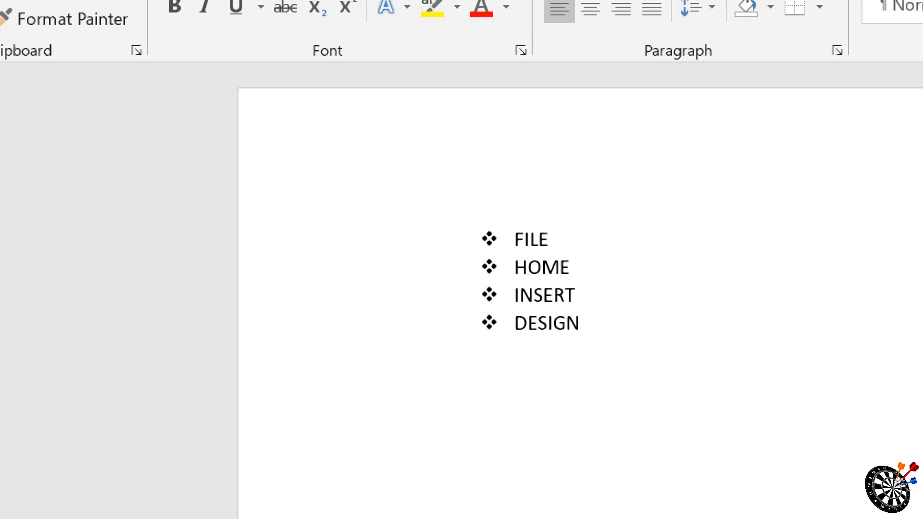
pyautogui.press('Return')
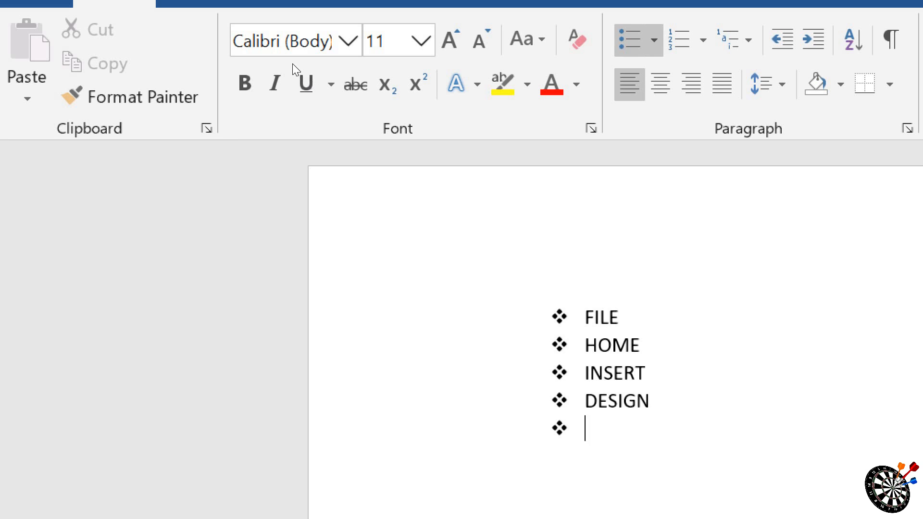
# Step: Define the black flower symbol from Wingdings (character code 007C) as the list's new bullet and add LAYOUT as the fifth item
pyautogui.click(654, 40)
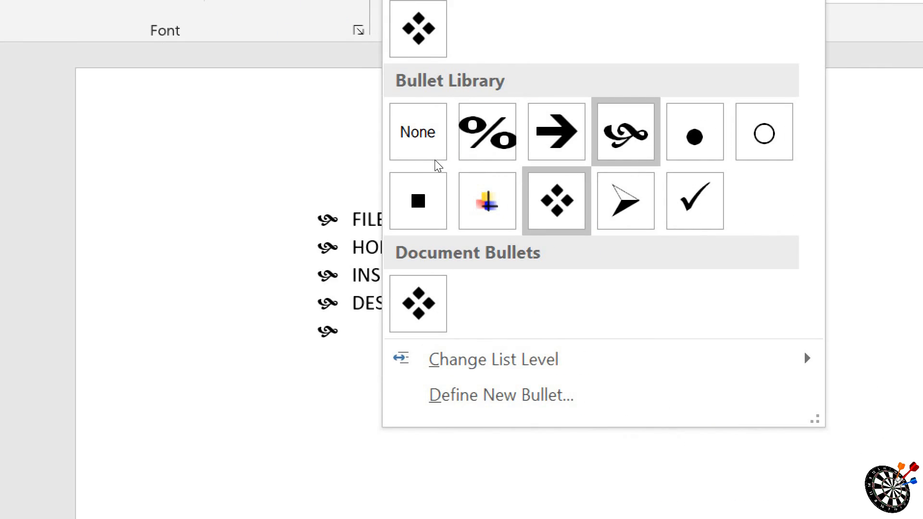
pyautogui.press('Left')
pyautogui.press('Right')
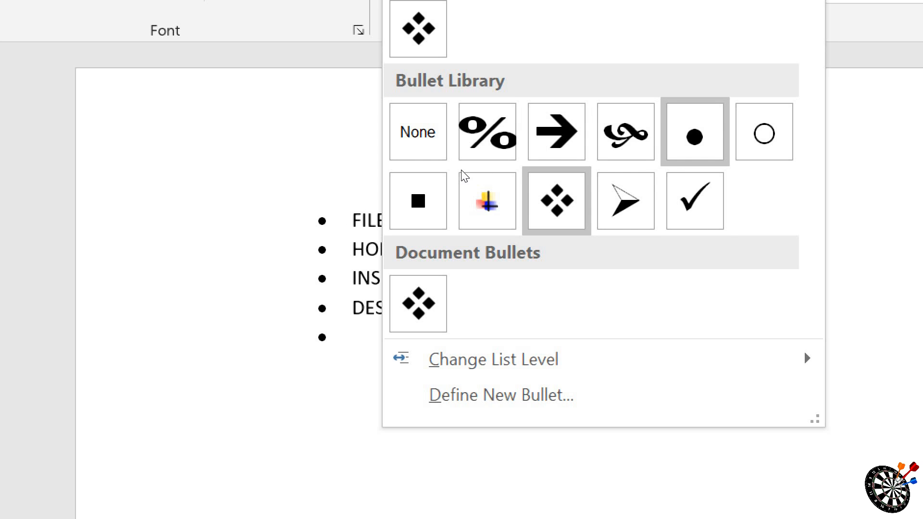
pyautogui.press('Down')
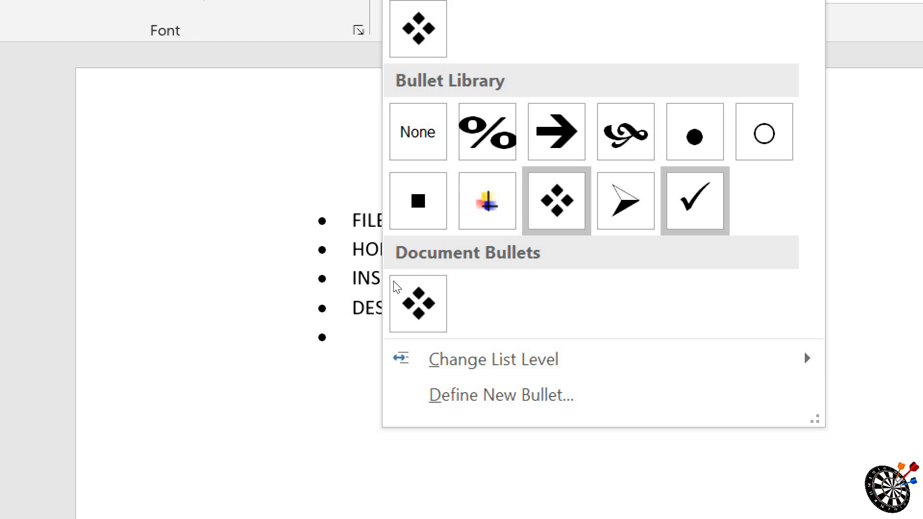
pyautogui.press('Down')
pyautogui.press('Down')
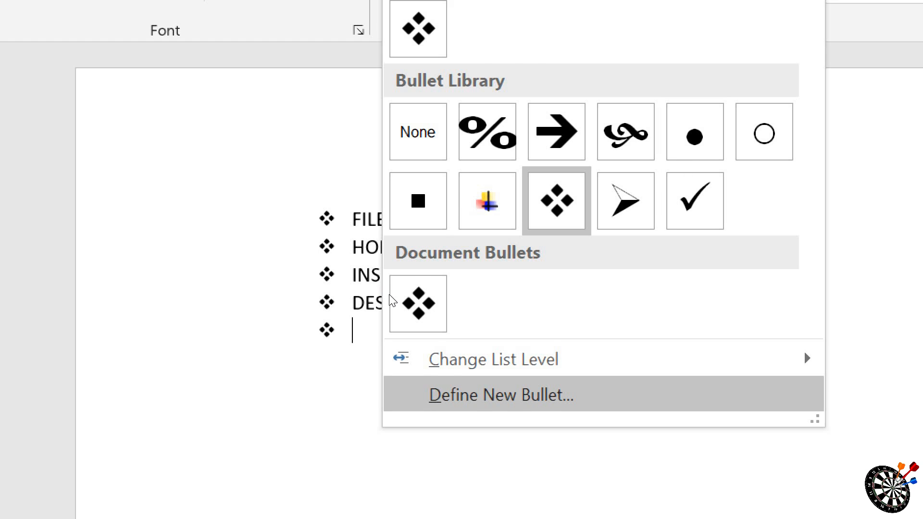
pyautogui.press('Return')
pyautogui.press('space')
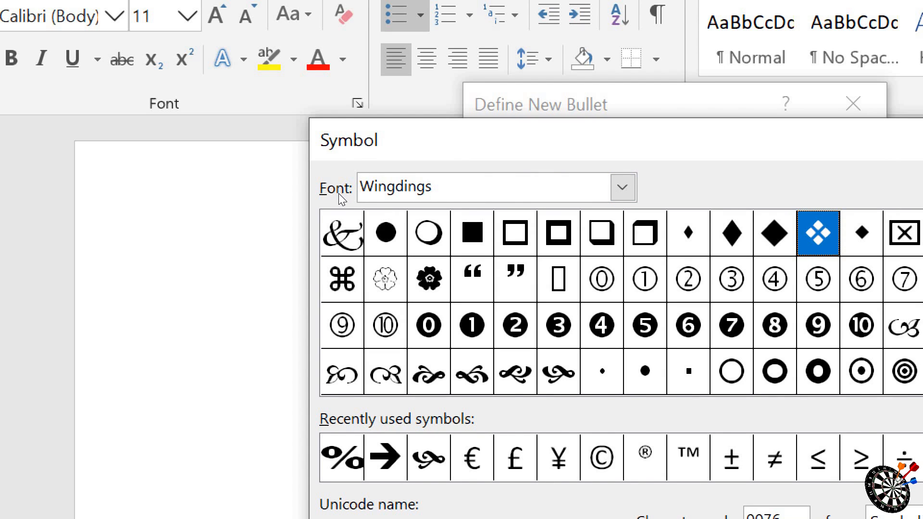
pyautogui.click(429, 279)
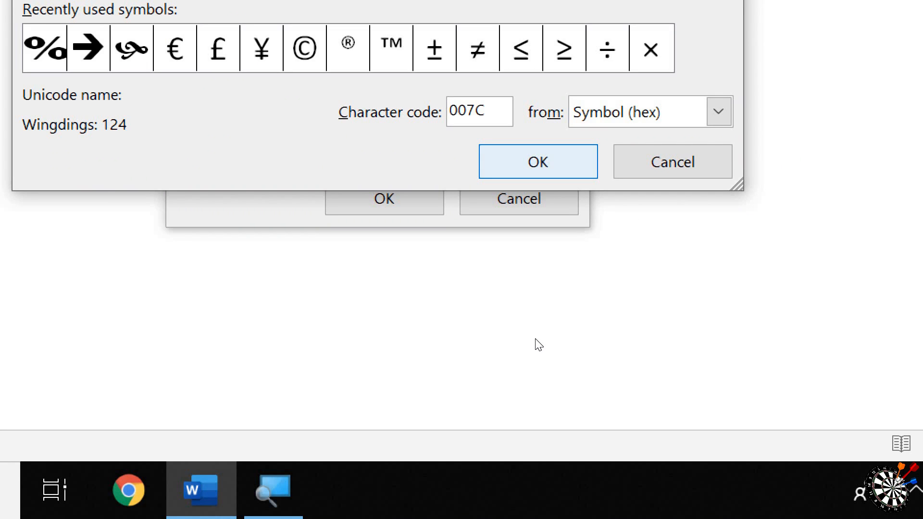
pyautogui.press('Return')
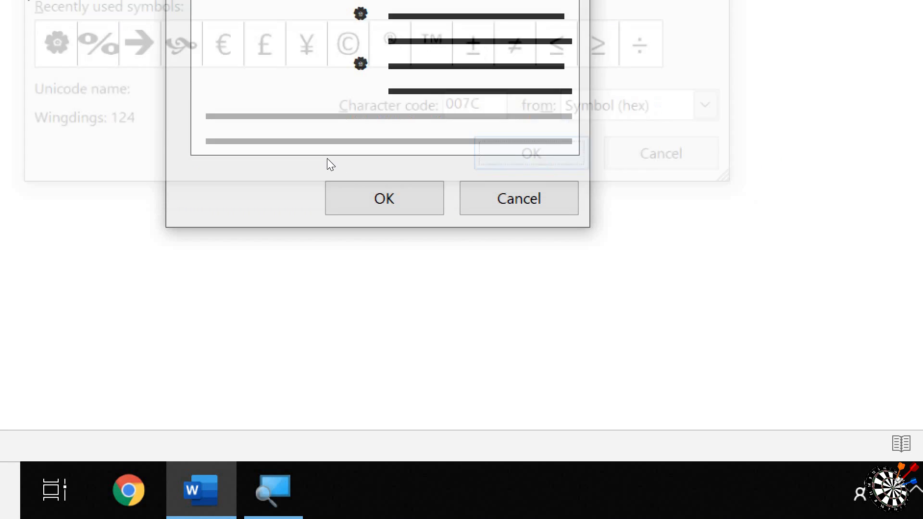
pyautogui.press('Return')
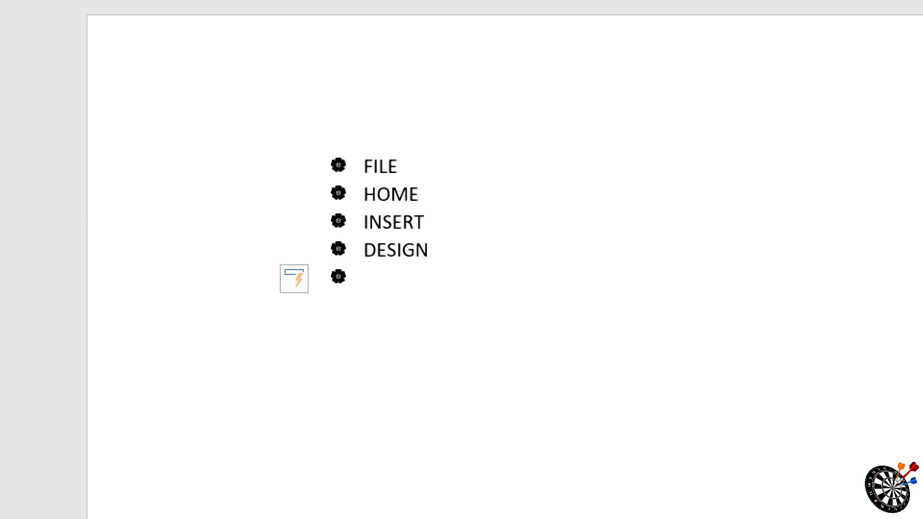
pyautogui.write('AYOUT')
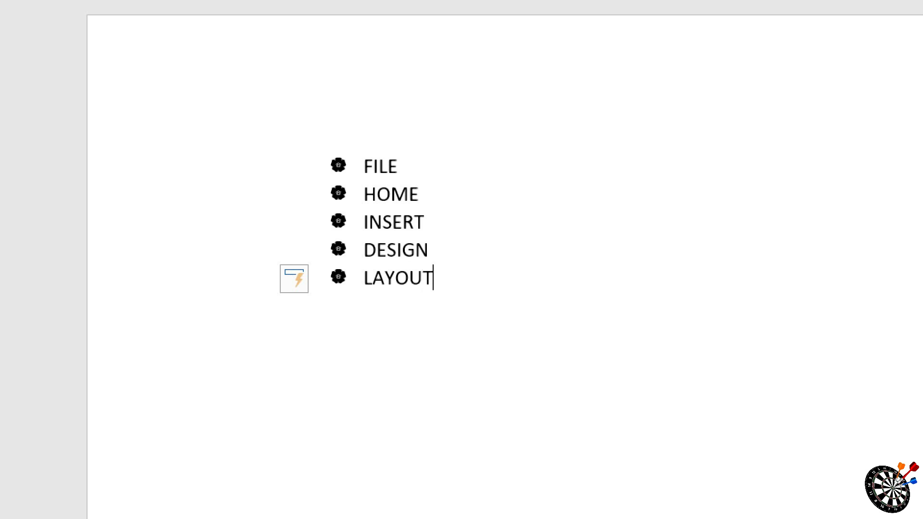
pyautogui.press('Return')
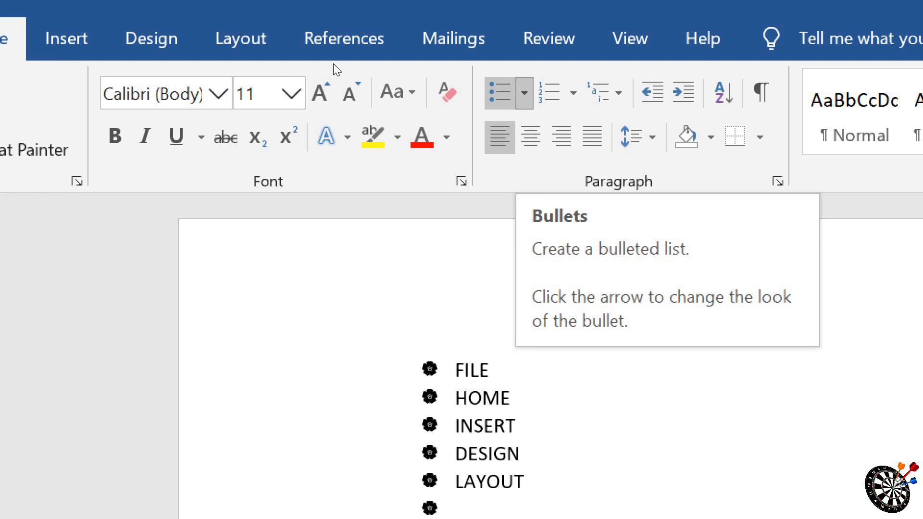
# Step: Define a new picture bullet for the list using the BULLSEYE image file from the Desktop folder
pyautogui.click(525, 93)
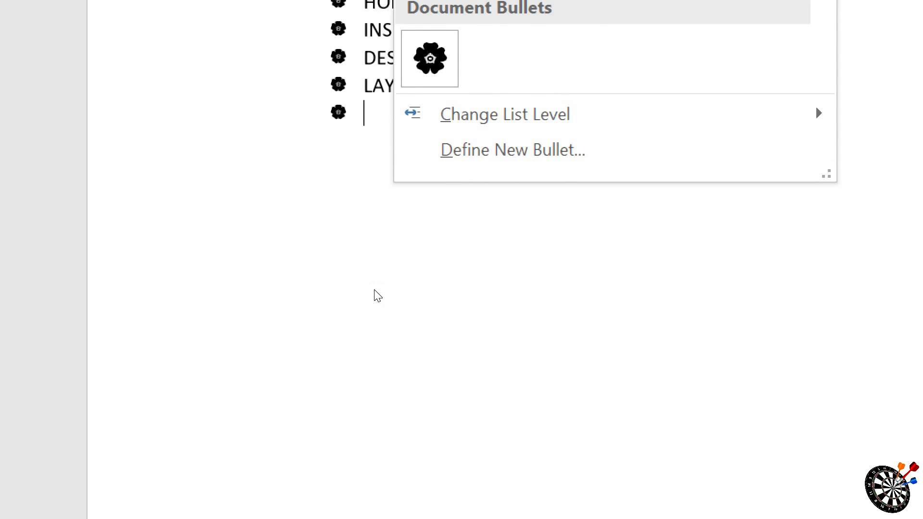
pyautogui.click(423, 150)
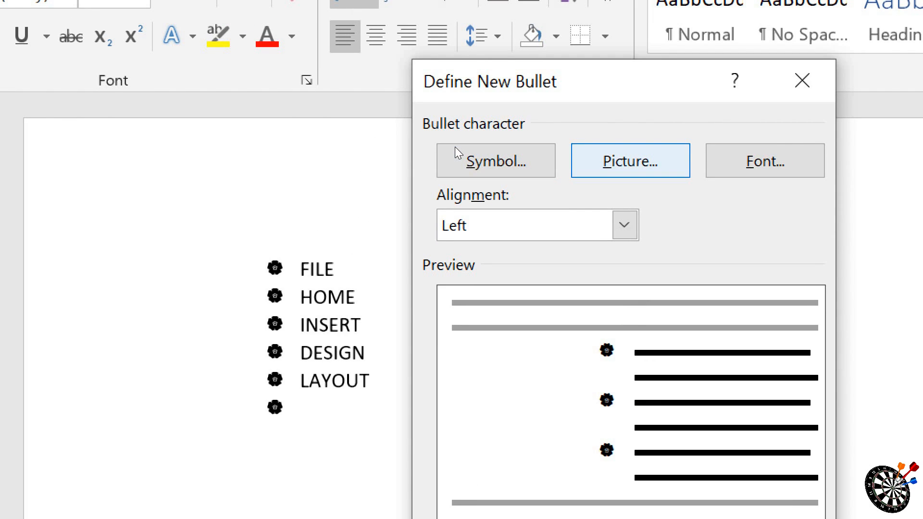
pyautogui.click(630, 161)
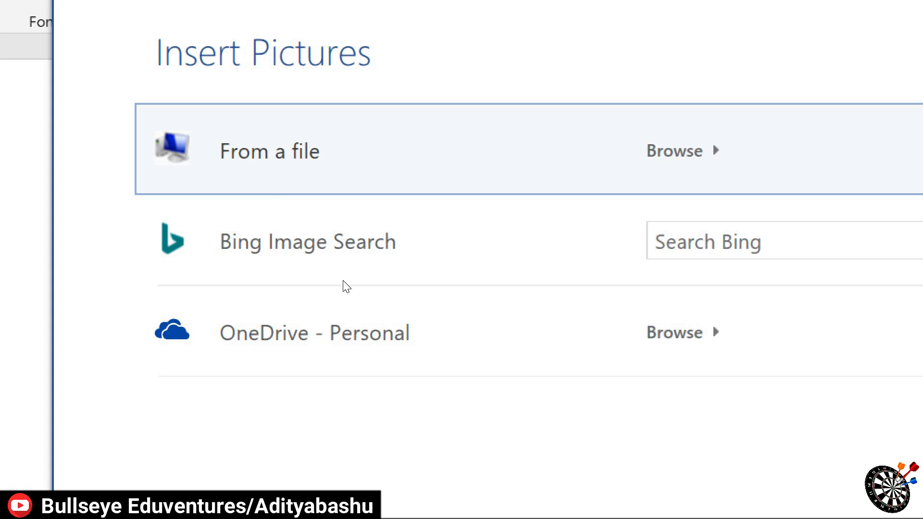
pyautogui.click(525, 179)
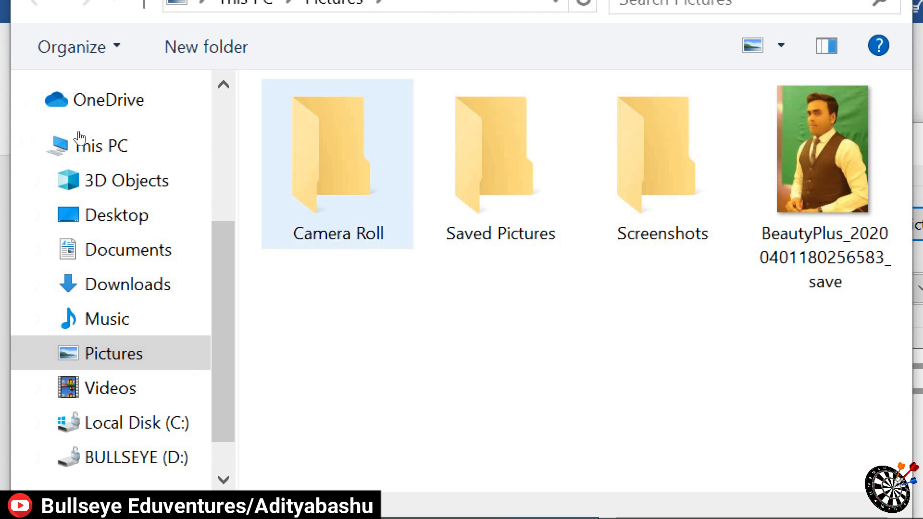
pyautogui.click(116, 215)
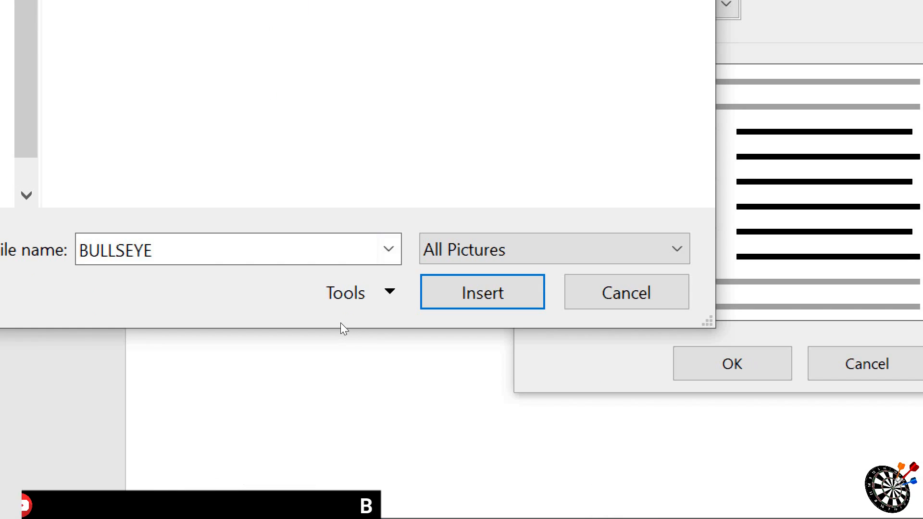
pyautogui.press('Return')
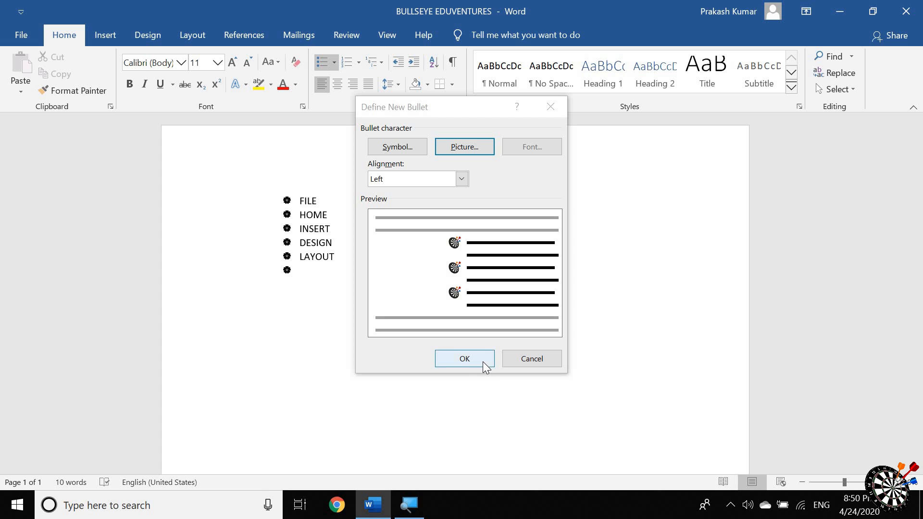
pyautogui.click(483, 361)
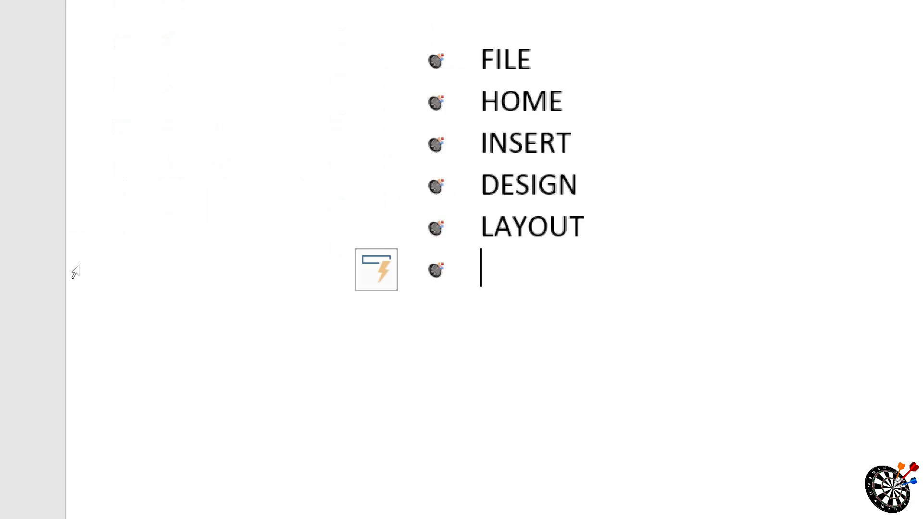
# Step: Add two first names as separate bullet items below LAYOUT, followed by an empty item
pyautogui.write('RAM')
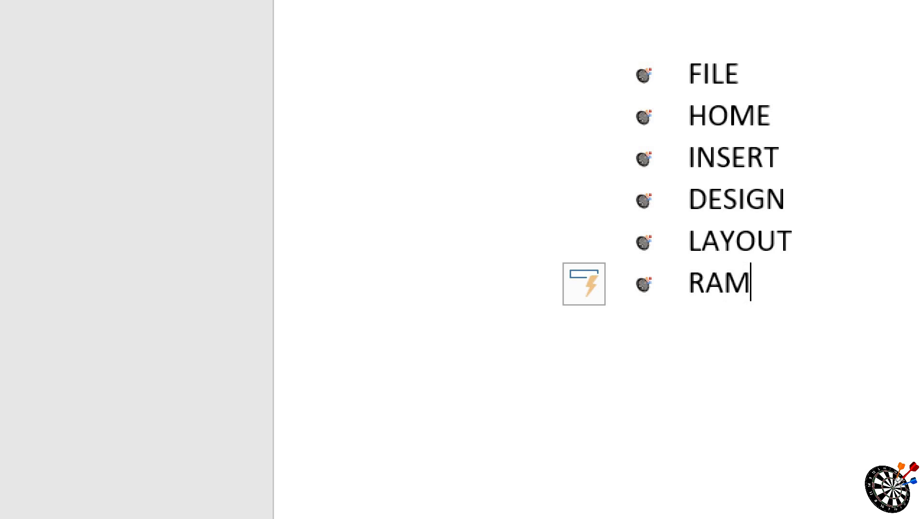
pyautogui.press('Return')
pyautogui.write('SHYA')
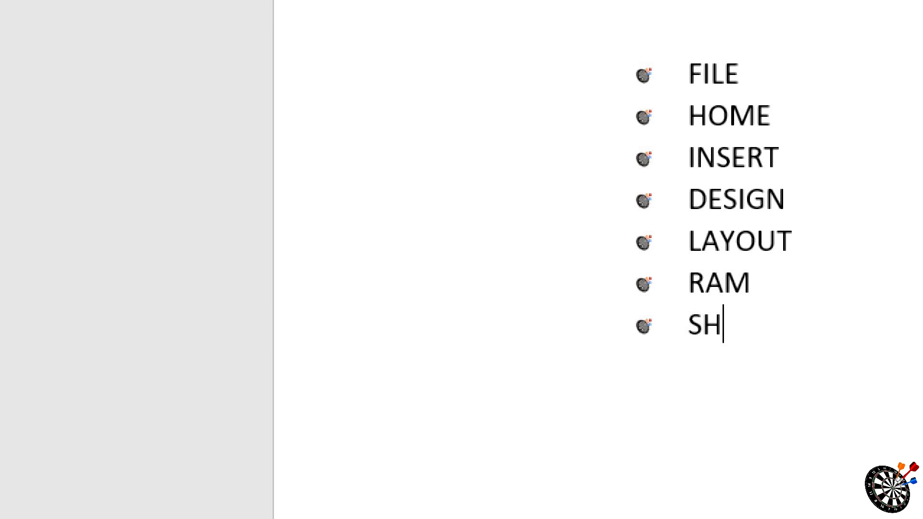
pyautogui.write('M')
pyautogui.press('Return')
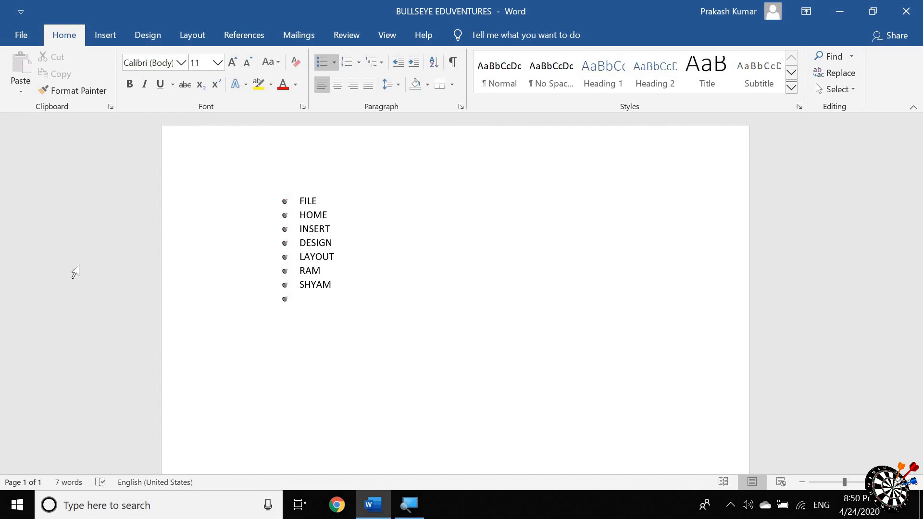
# Step: Delete the whole document content and start a numbered list in the 1., 2., 3. format
pyautogui.hotkey('ctrl', 'a')
pyautogui.press('BackSpace')
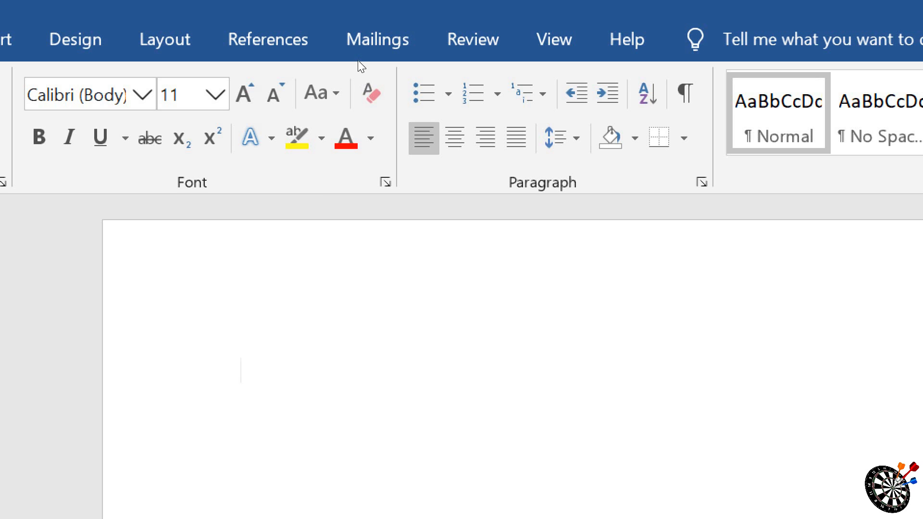
pyautogui.click(497, 93)
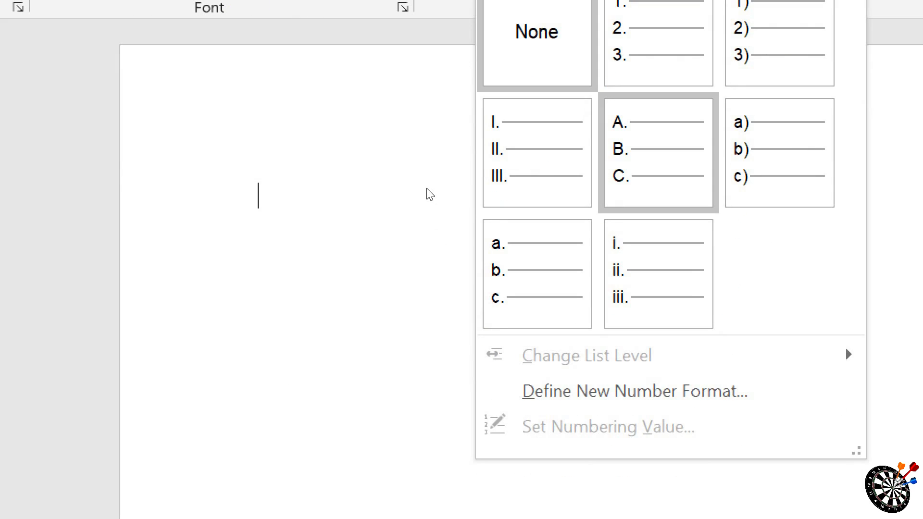
pyautogui.press('Right')
pyautogui.press('Left')
pyautogui.press('Left')
pyautogui.press('Down')
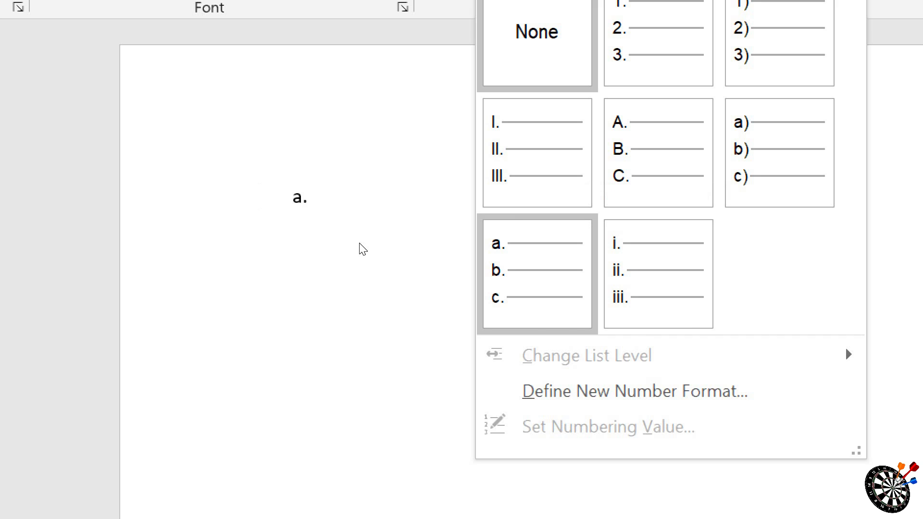
pyautogui.press('Right')
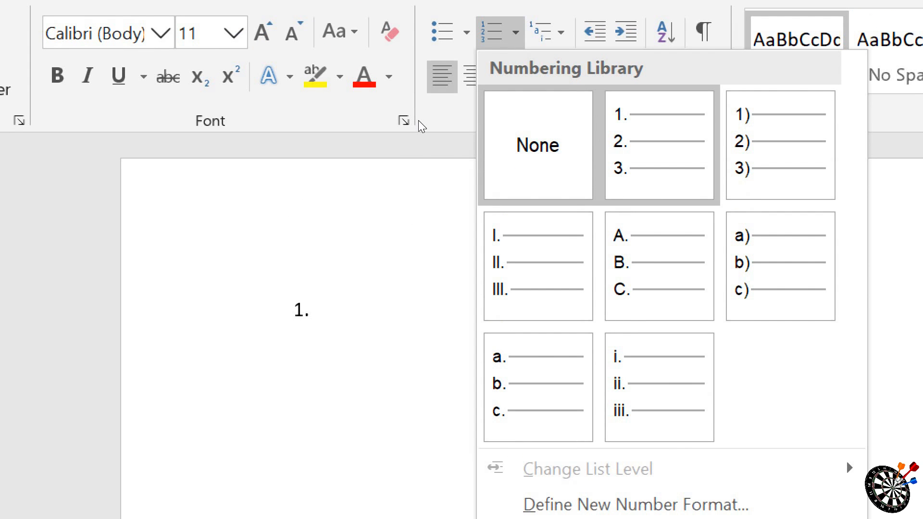
pyautogui.press('Return')
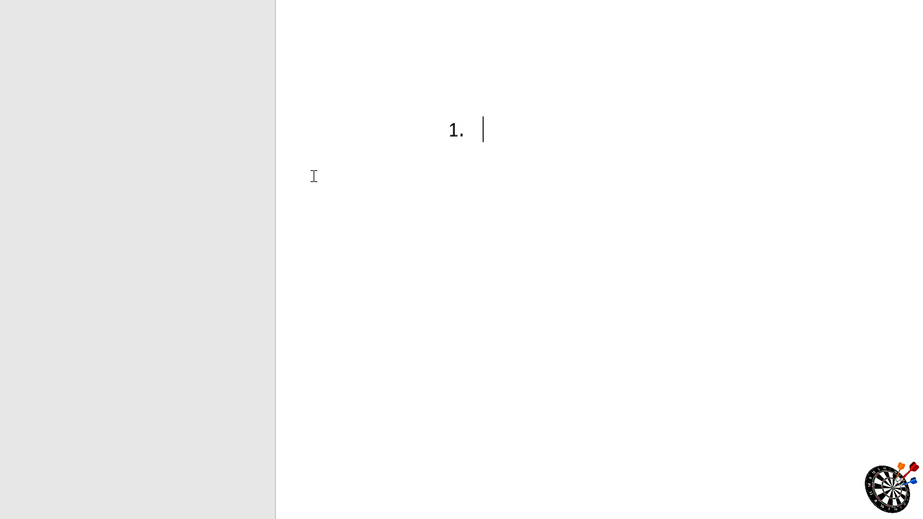
# Step: Enter HOME, FILE, INSERT and LAYOUT as the first four items of the numbered list
pyautogui.write('HOME')
pyautogui.press('Return')
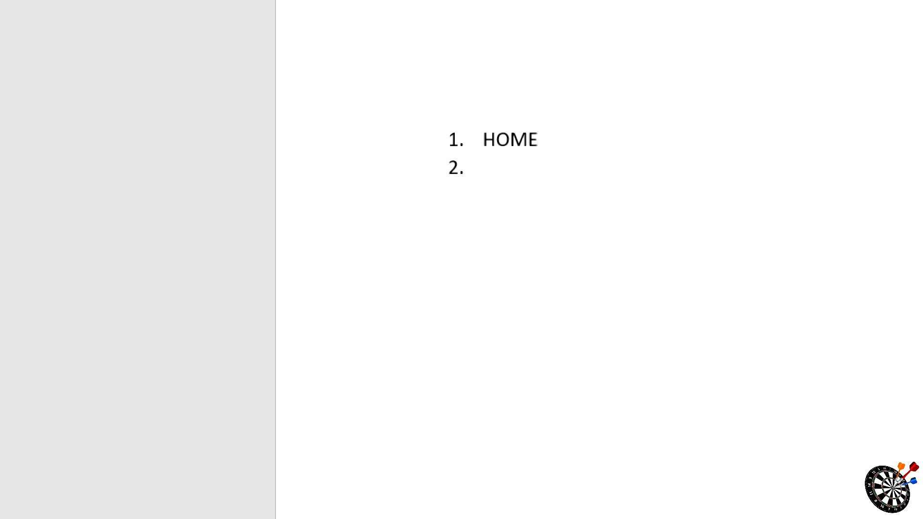
pyautogui.write('FILE')
pyautogui.press('Return')
pyautogui.write('INSERT')
pyautogui.press('Return')
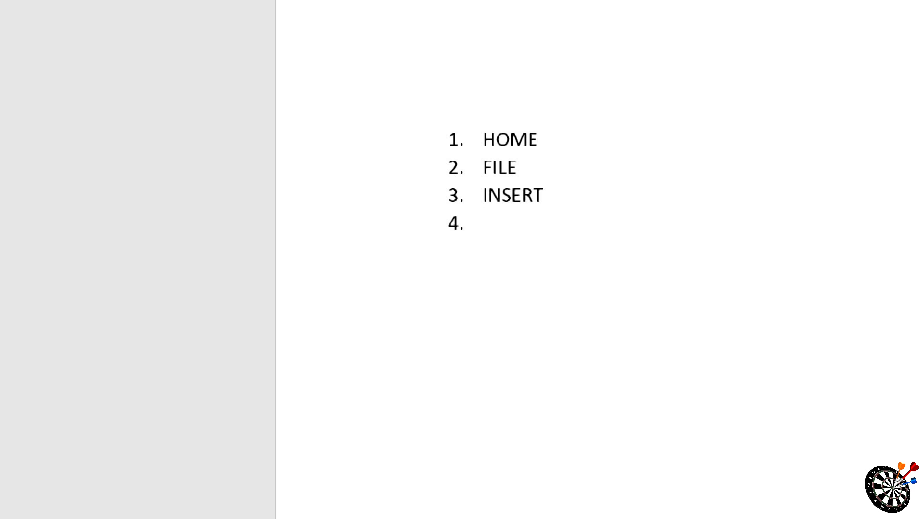
pyautogui.write('K')
pyautogui.press('BackSpace')
pyautogui.write('LAYOUT')
pyautogui.press('Return')
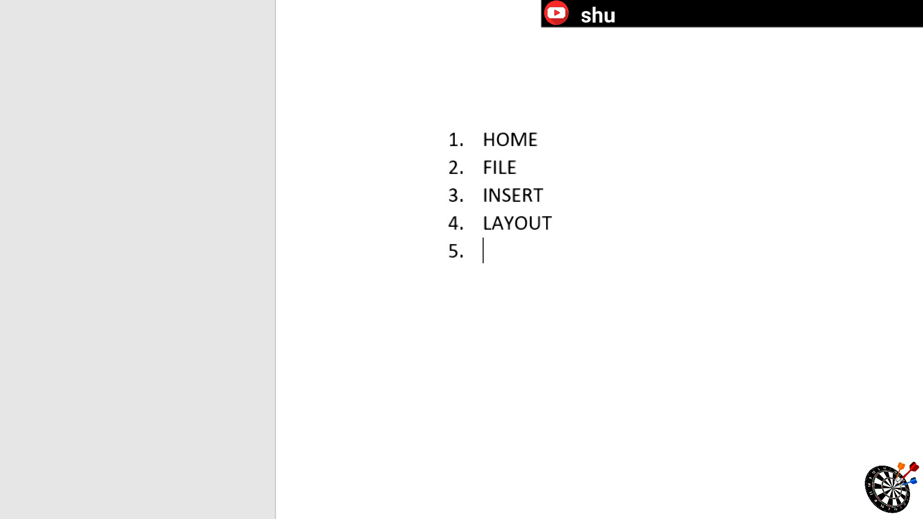
# Step: Continue the numbered list with two first names, PEN and BOOK as separate items, followed by an empty item
pyautogui.write('RAM')
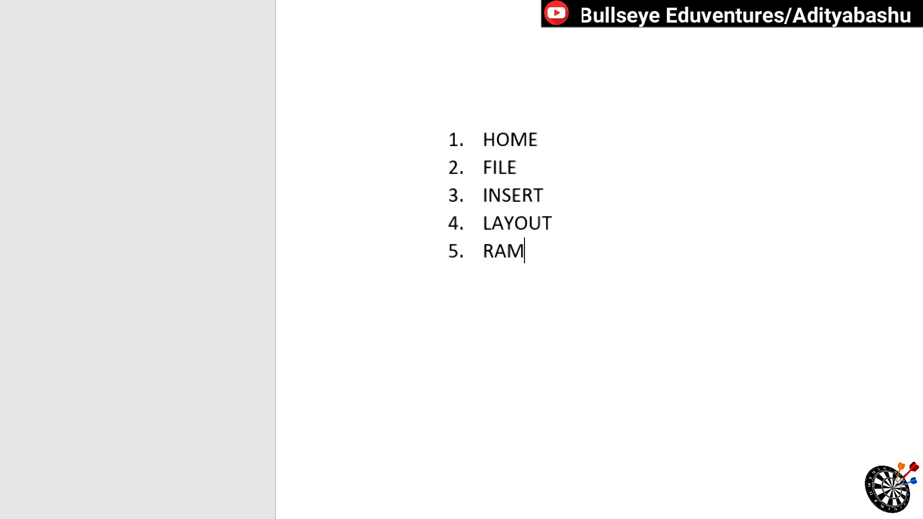
pyautogui.press('Return')
pyautogui.write('SHYAM')
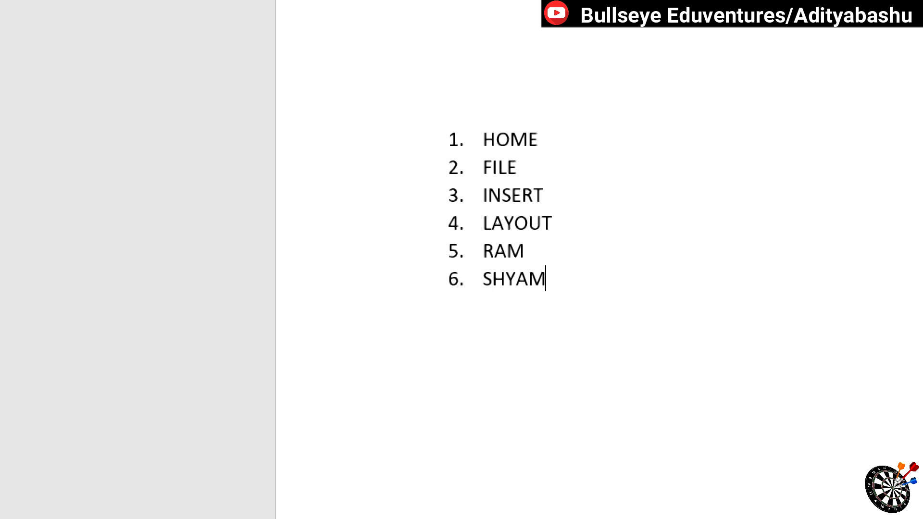
pyautogui.press('Return')
pyautogui.write('PEN')
pyautogui.press('Return')
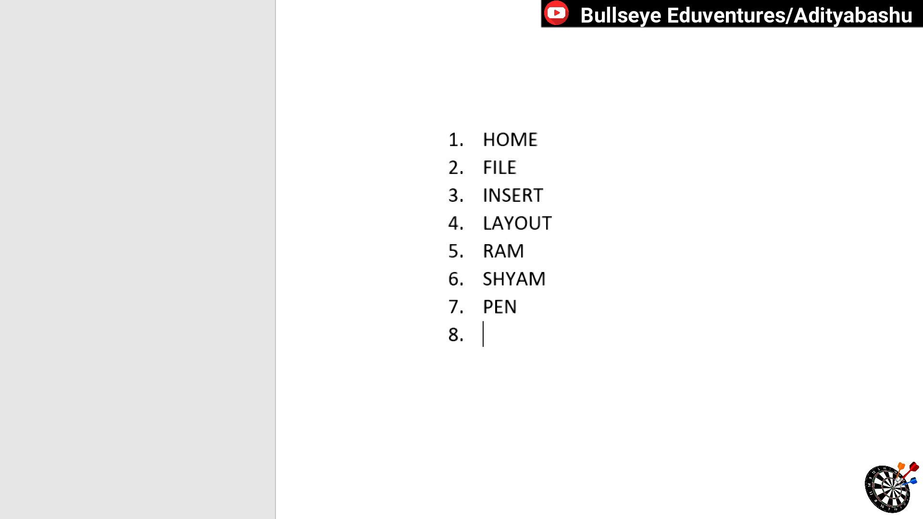
pyautogui.write('BOOK')
pyautogui.press('Return')
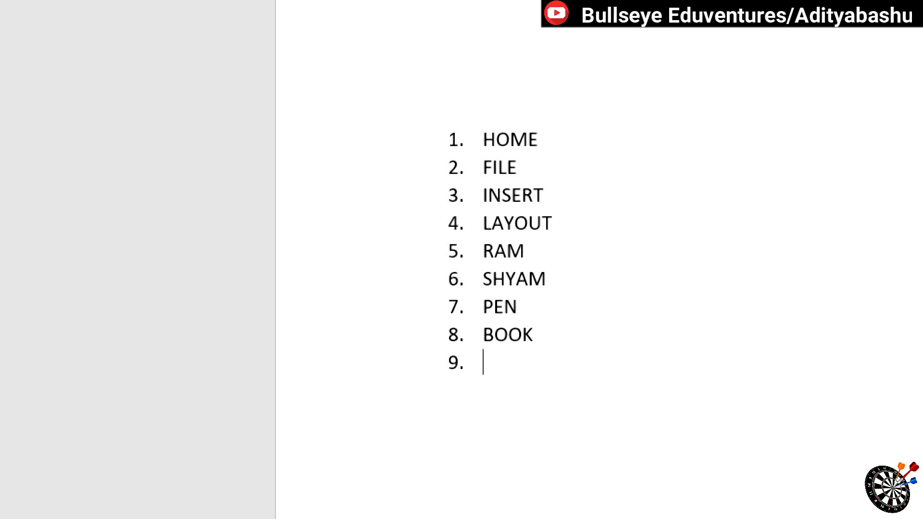
# Step: Change the numbering of the whole list to the uppercase Roman numeral format I., II., III
pyautogui.hotkey('ctrl', 'a')
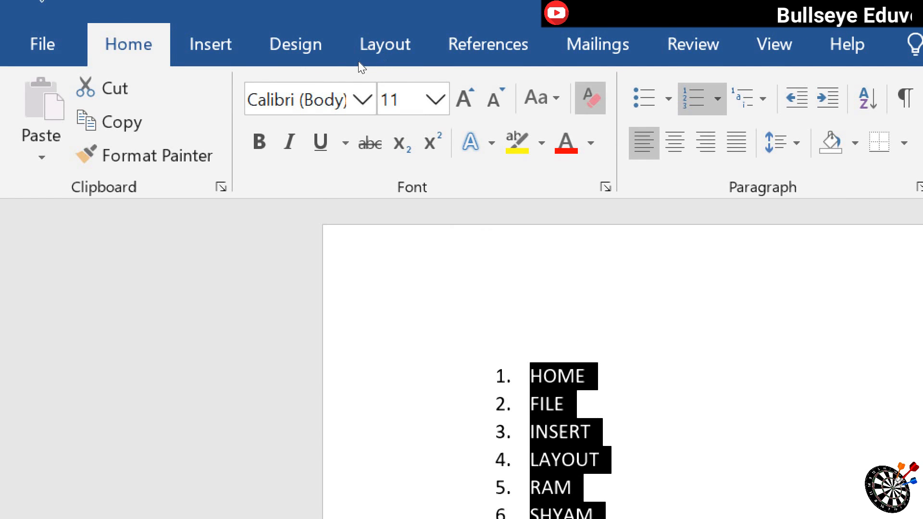
pyautogui.click(717, 99)
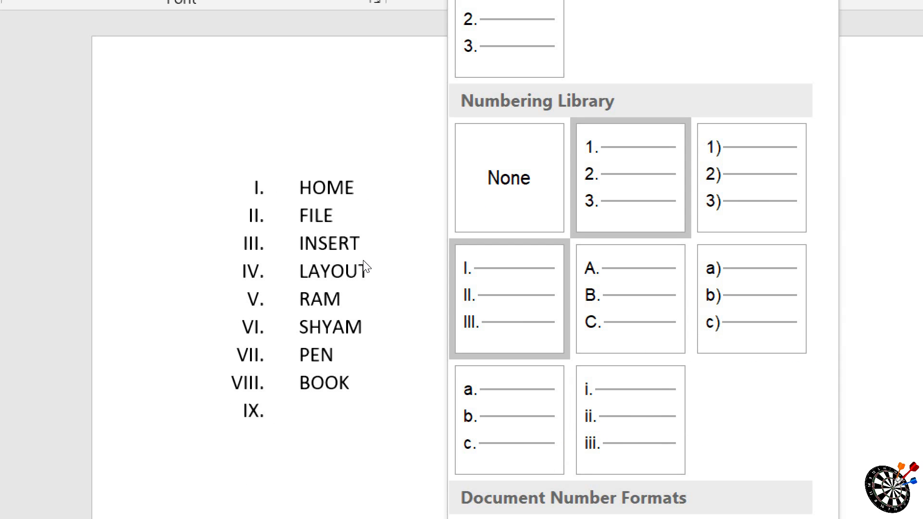
pyautogui.click(494, 317)
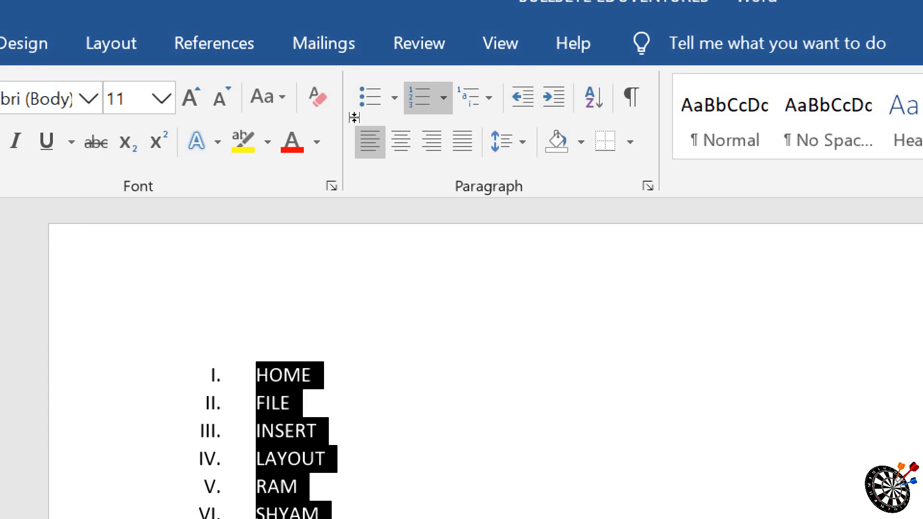
# Step: Delete the Roman-numbered list and enter four first names as separate unnumbered paragraphs
pyautogui.press('Delete')
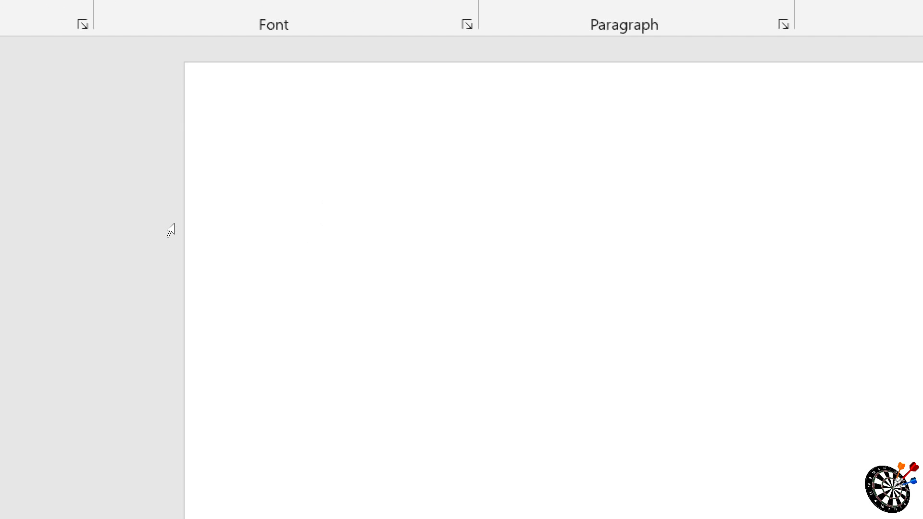
pyautogui.write('RAM')
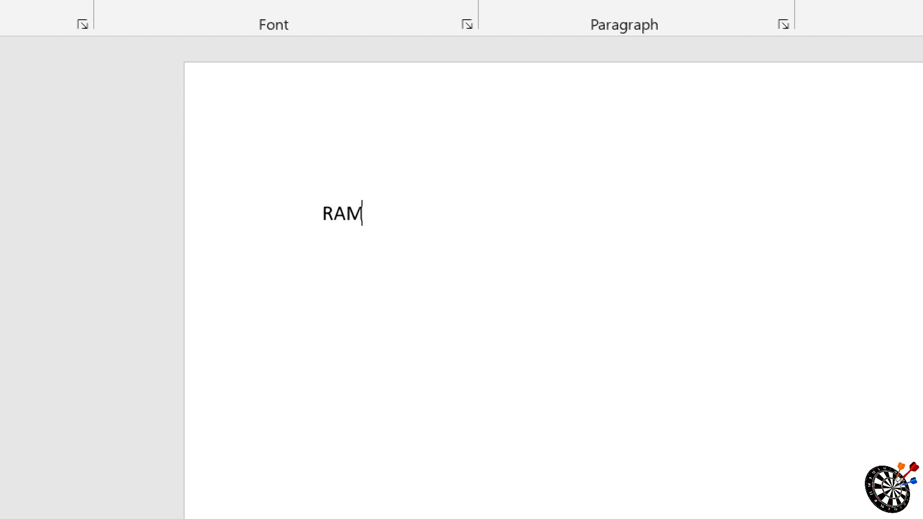
pyautogui.press('Return')
pyautogui.write('SHYAM')
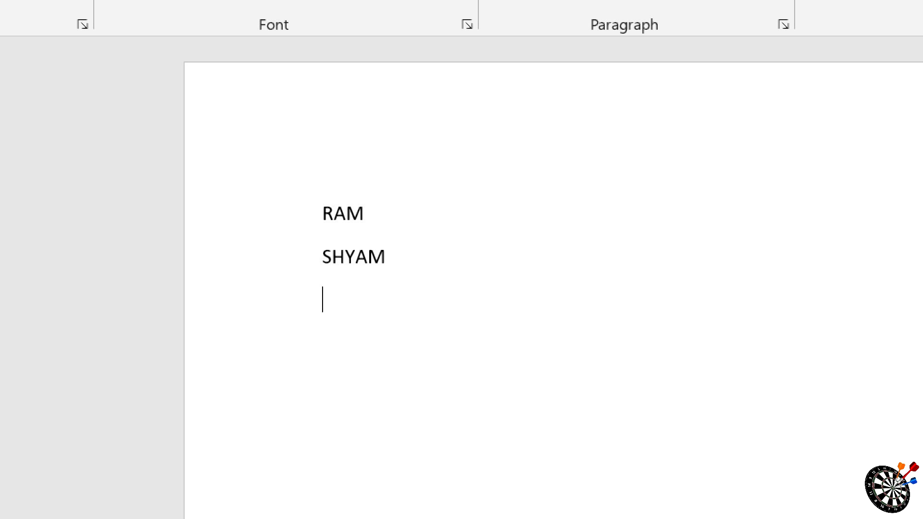
pyautogui.press('Return')
pyautogui.write('MOHAN')
pyautogui.press('Return')
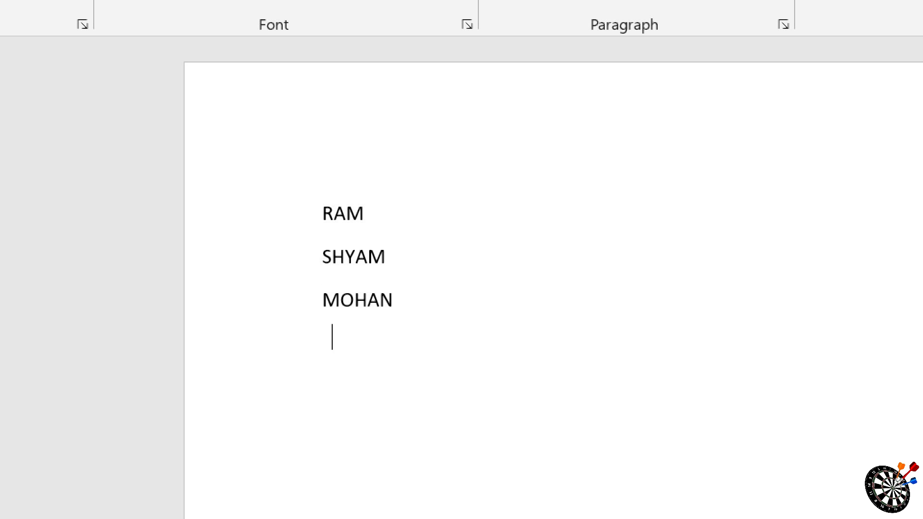
pyautogui.write('SITA')
pyautogui.press('Return')
# Step: Apply the lowercase letter numbering format a., b., c. to all the name paragraphs
pyautogui.hotkey('ctrl', 'a')
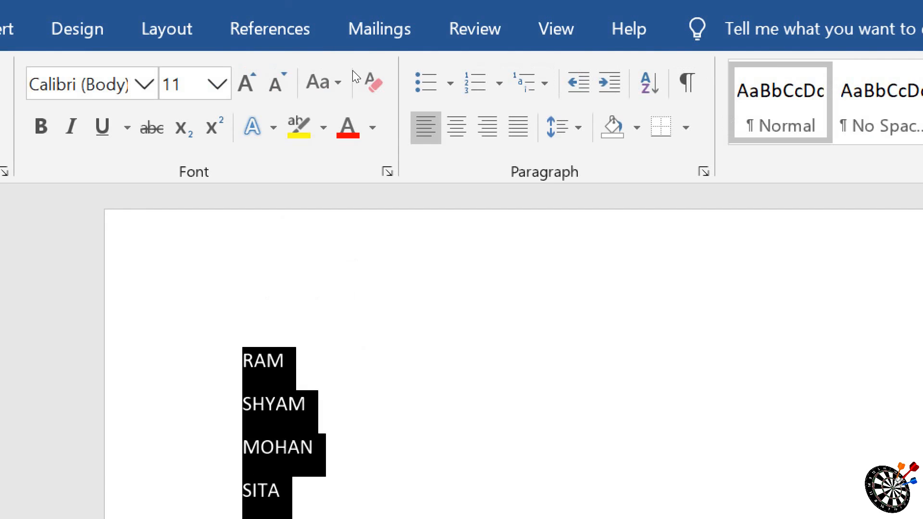
pyautogui.click(499, 83)
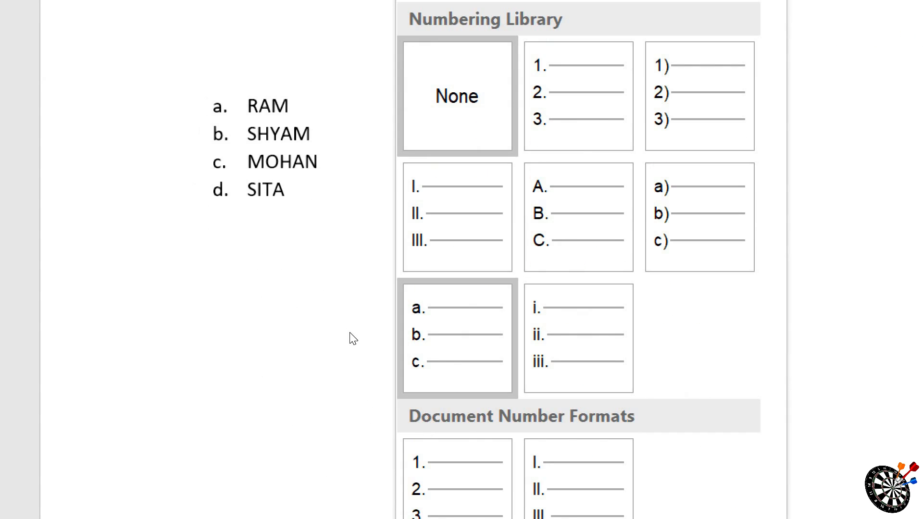
pyautogui.click(451, 337)
pyautogui.click(342, 81)
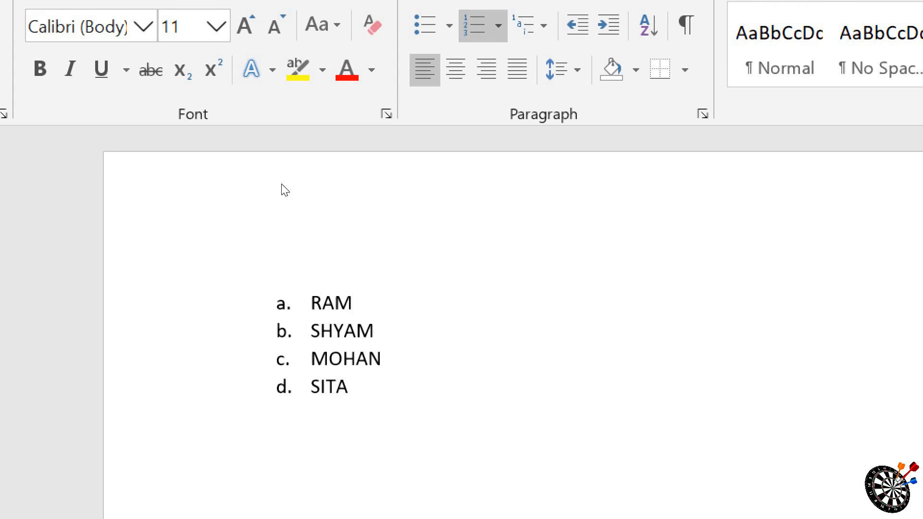
# Step: Delete the whole lettered list and turn off numbering in the empty document
pyautogui.hotkey('ctrl', 'a')
pyautogui.press('Delete')
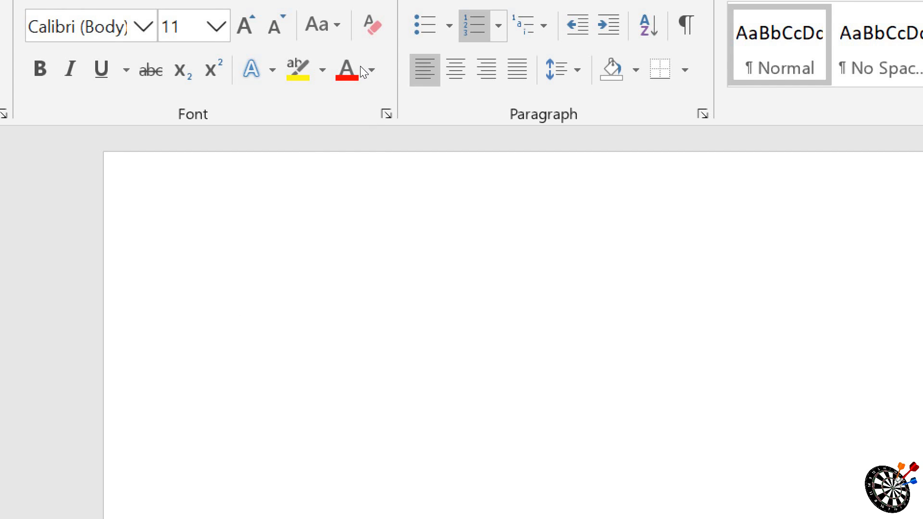
pyautogui.click(498, 25)
pyautogui.click(498, 25)
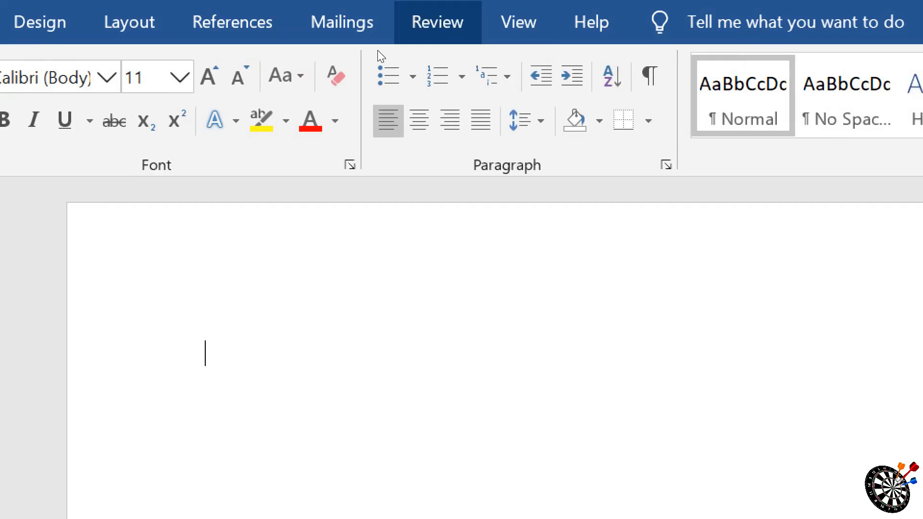
# Step: Start a multilevel list in the 1), a), i) format
pyautogui.click(544, 25)
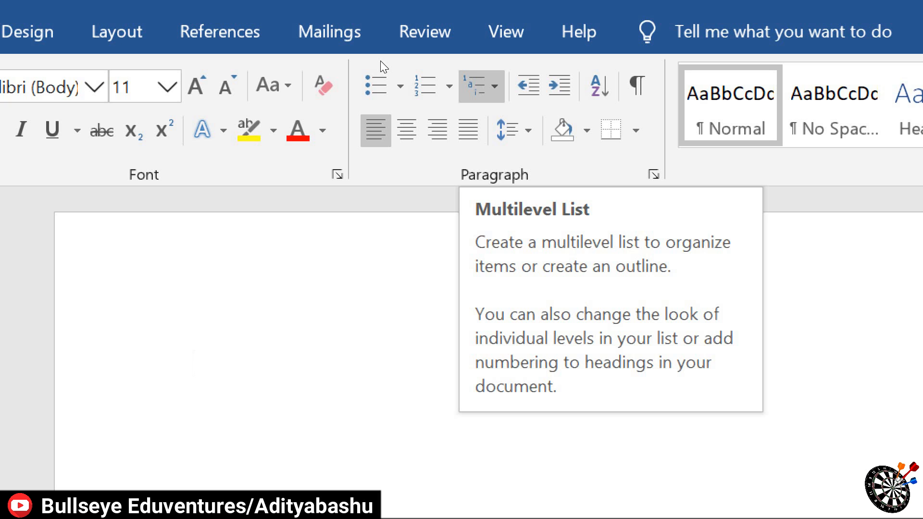
pyautogui.click(481, 86)
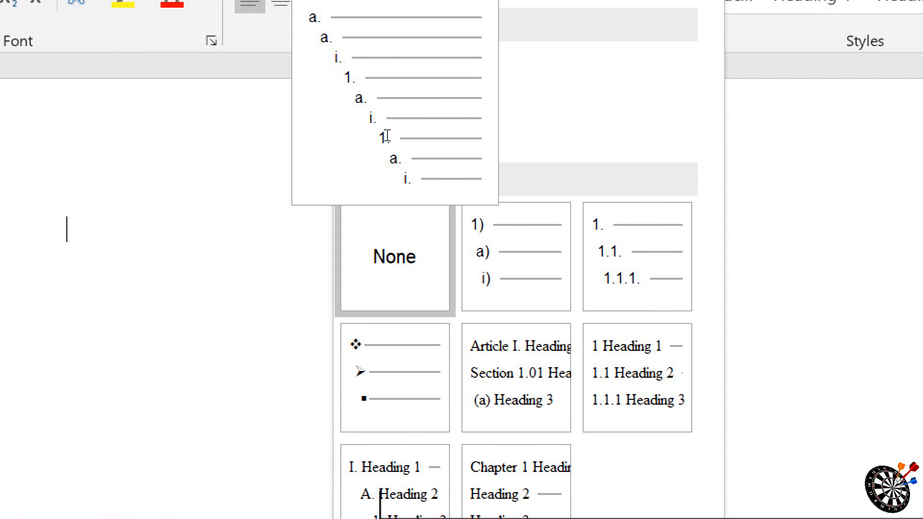
pyautogui.click(389, 140)
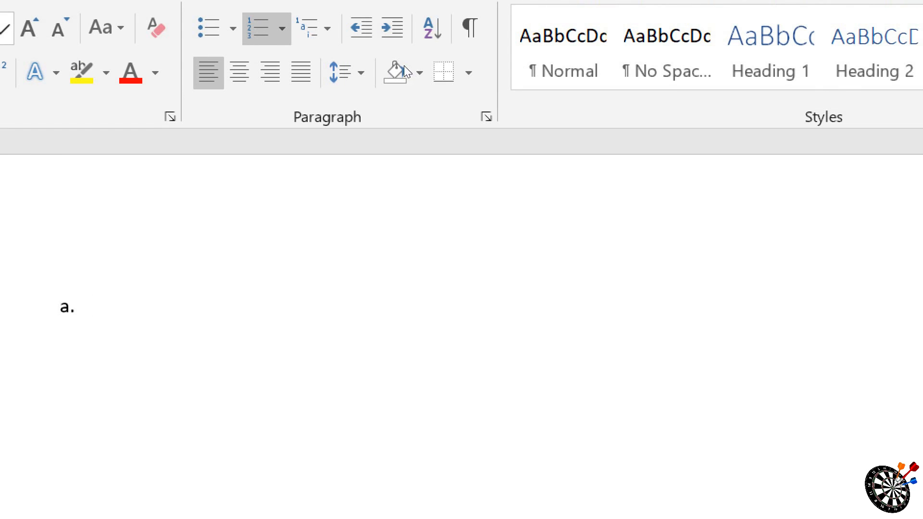
pyautogui.click(315, 27)
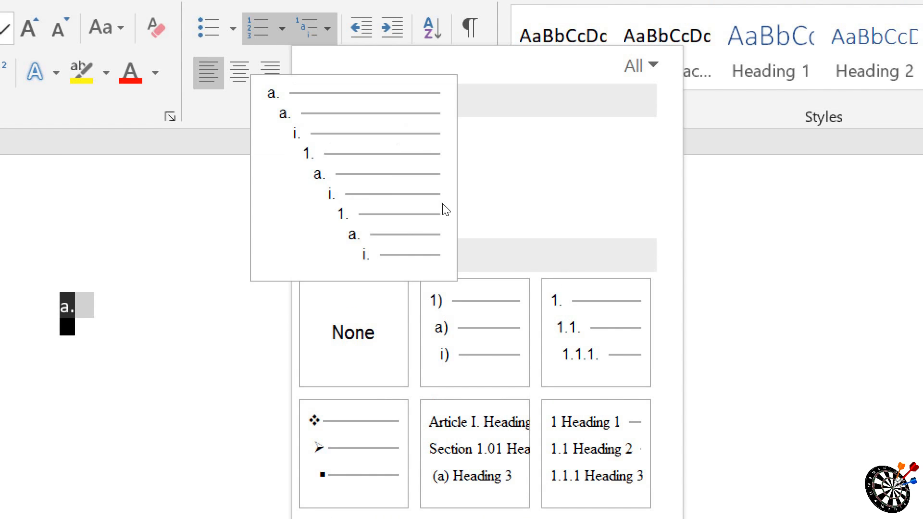
pyautogui.click(443, 326)
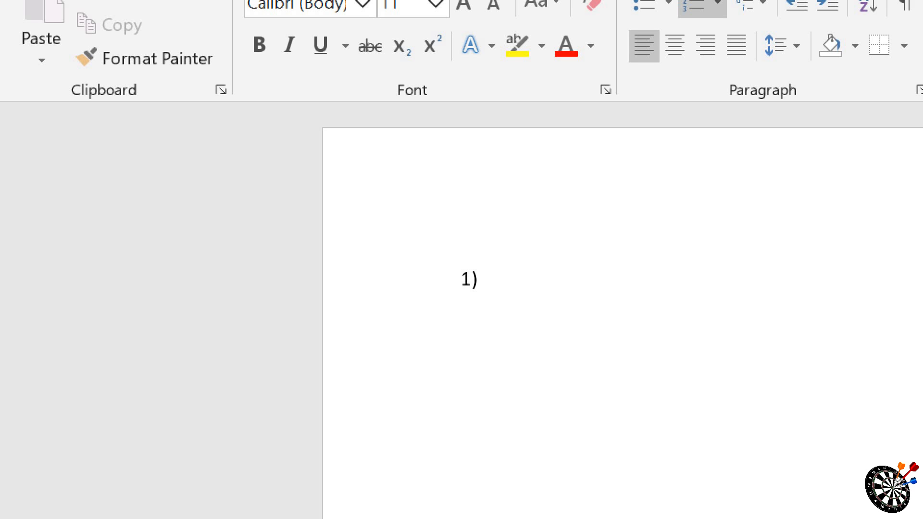
# Step: Enter "What are the types of computer?" as the first top-level item of the multilevel list
pyautogui.write('what are the t')
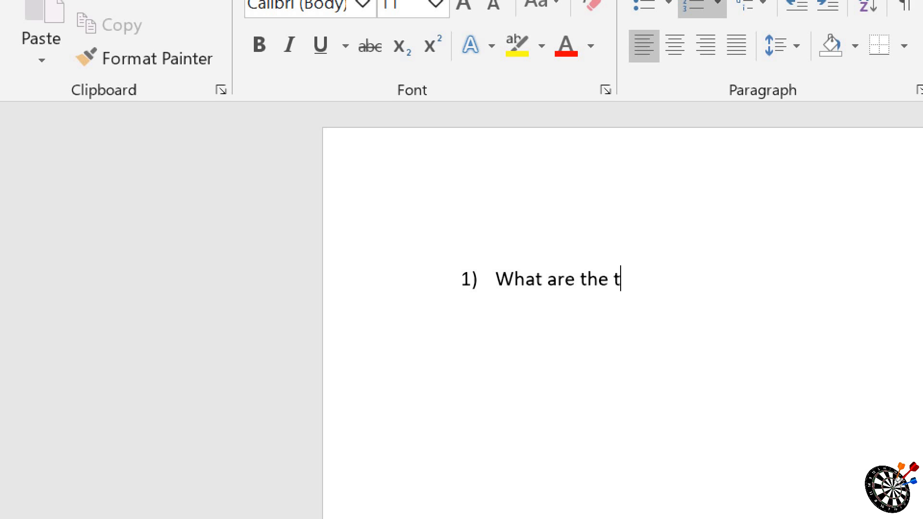
pyautogui.write('ypes of ')
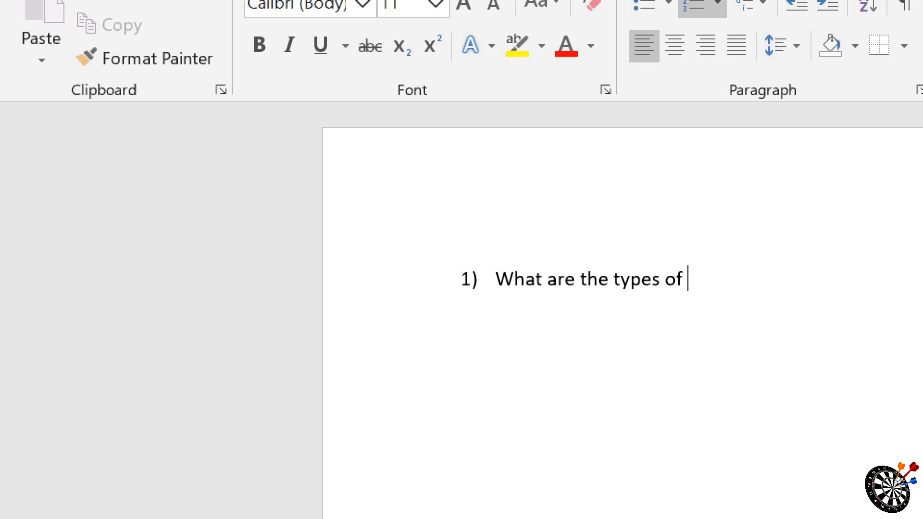
pyautogui.write('computer?')
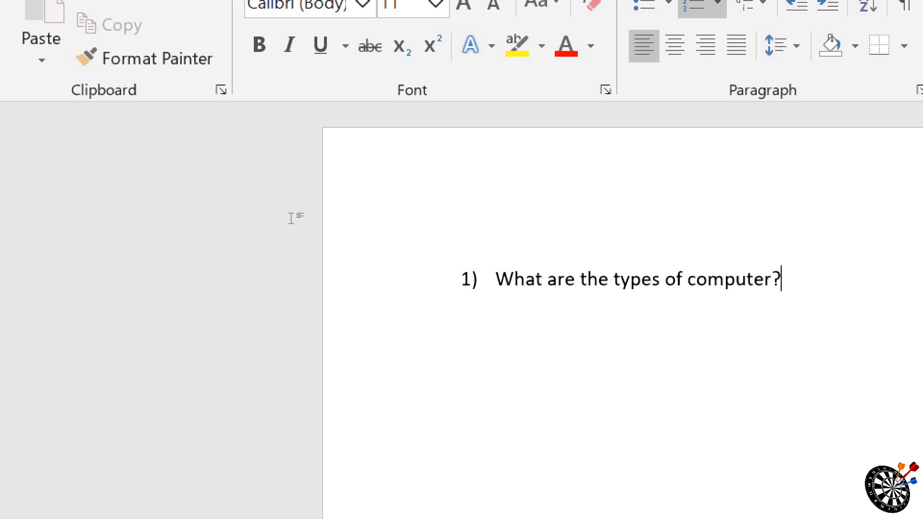
# Step: Add second-level items a) to d) under the computer question with the texts 1, 2, 3 and 4
pyautogui.press('Return')
pyautogui.press('Tab')
pyautogui.write('1')
pyautogui.press('Return')
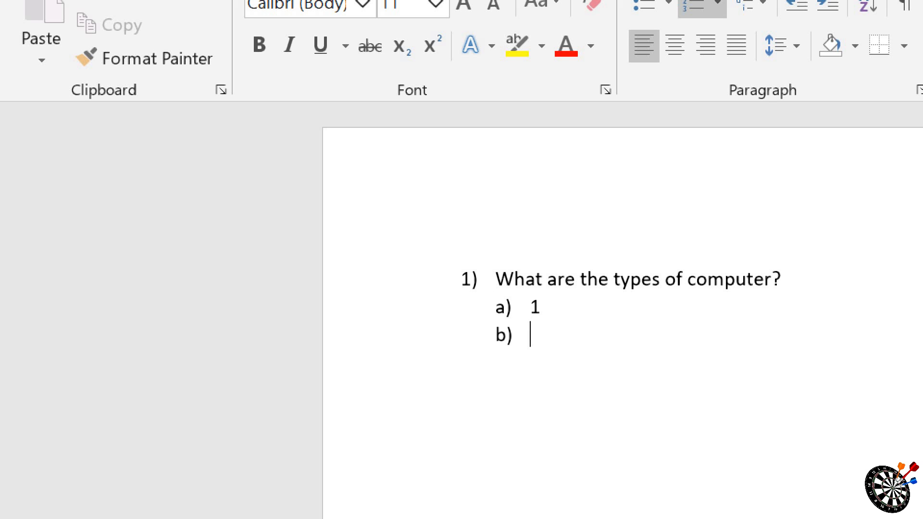
pyautogui.write('2')
pyautogui.press('Return')
pyautogui.write('3')
pyautogui.press('Return')
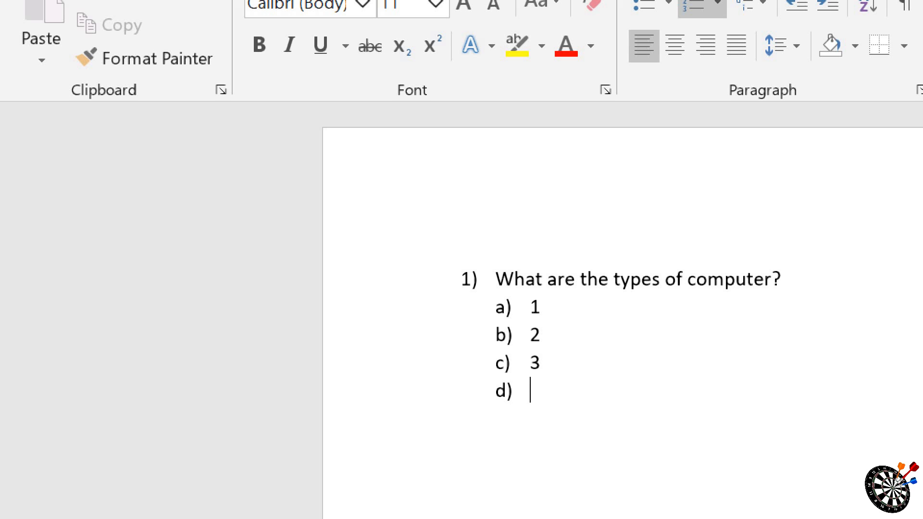
pyautogui.write('4')
pyautogui.press('Return')
# Step: Return to the top list level and enter "What are the types of monitor?" as item 2)
pyautogui.hotkey('shift', 'Tab')
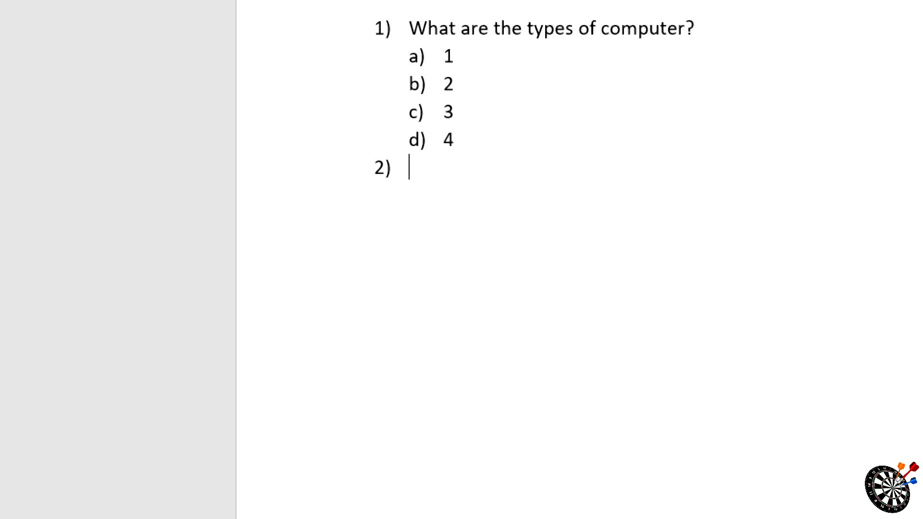
pyautogui.write('what are ')
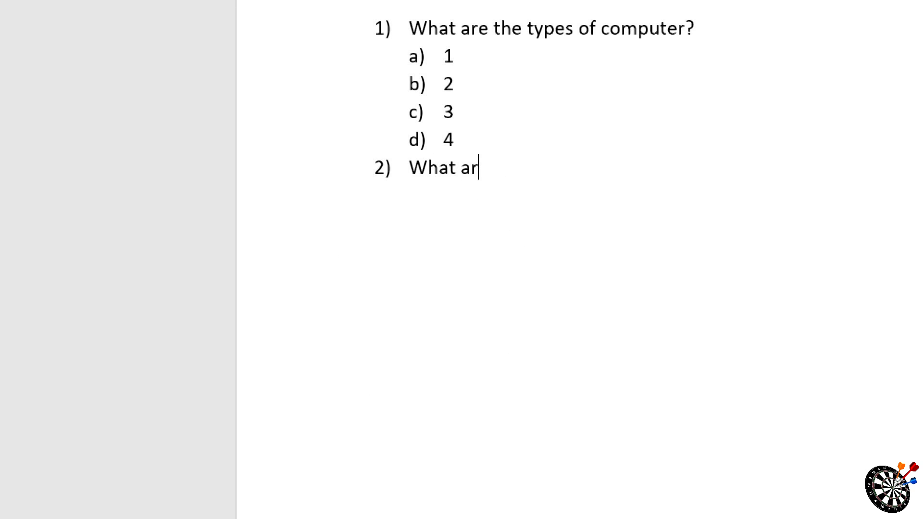
pyautogui.write('the typ')
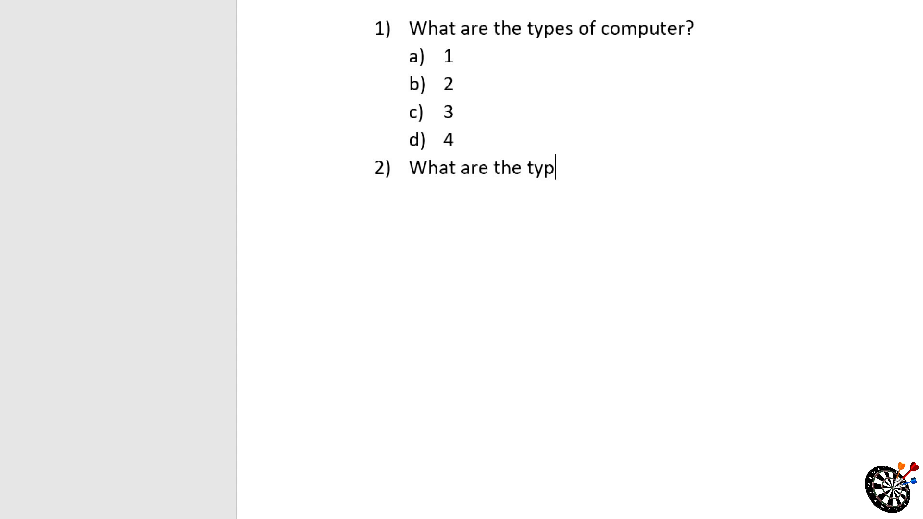
pyautogui.write('es of moni')
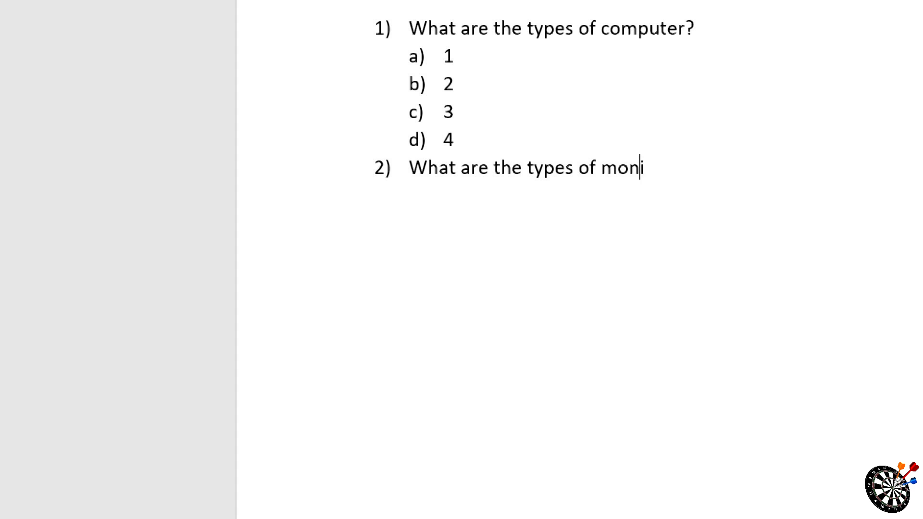
pyautogui.write('tor?')
# Step: Add second-level items a) to d) under the monitor question with the texts 1, 2, 3 and 4
pyautogui.press('Return')
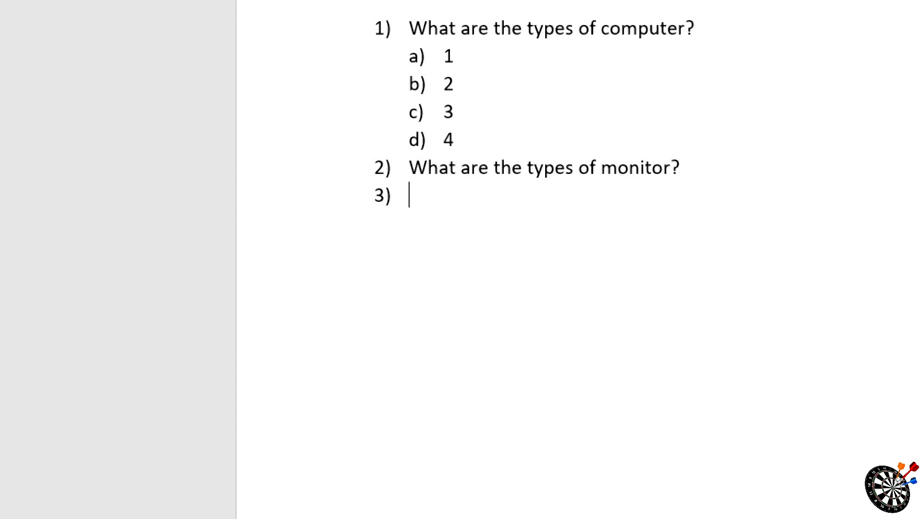
pyautogui.press('Tab')
pyautogui.write('1')
pyautogui.press('Return')
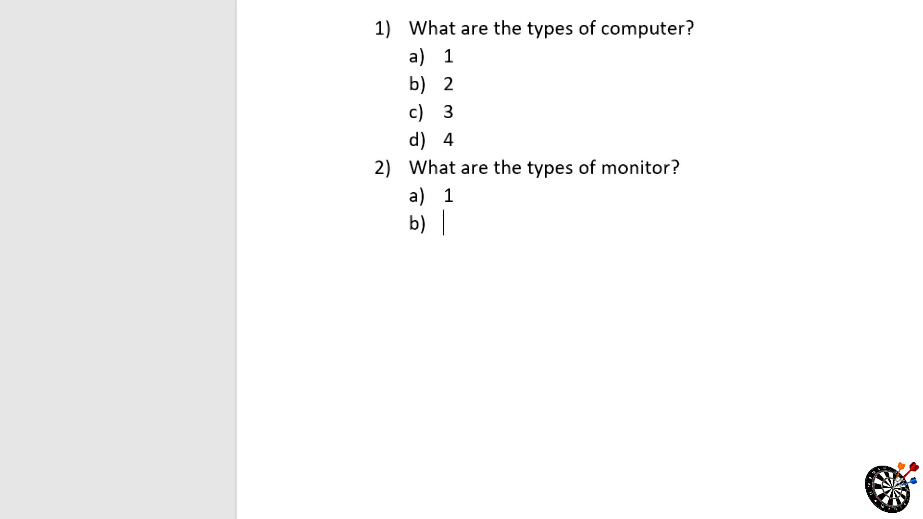
pyautogui.write('2')
pyautogui.press('Return')
pyautogui.write('3')
pyautogui.press('Return')
pyautogui.write('4')
pyautogui.press('Return')
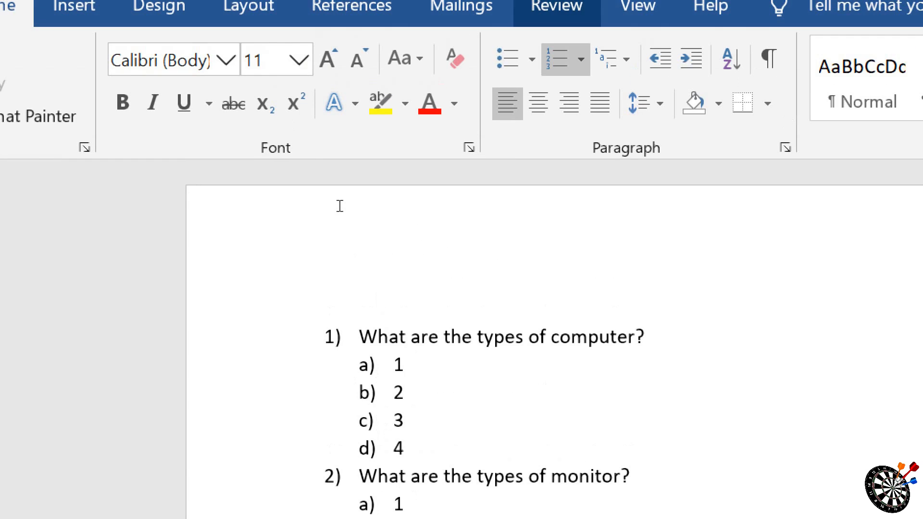
# Step: Delete the entire multilevel list so the document is empty
pyautogui.scroll(-3, 340, 206)
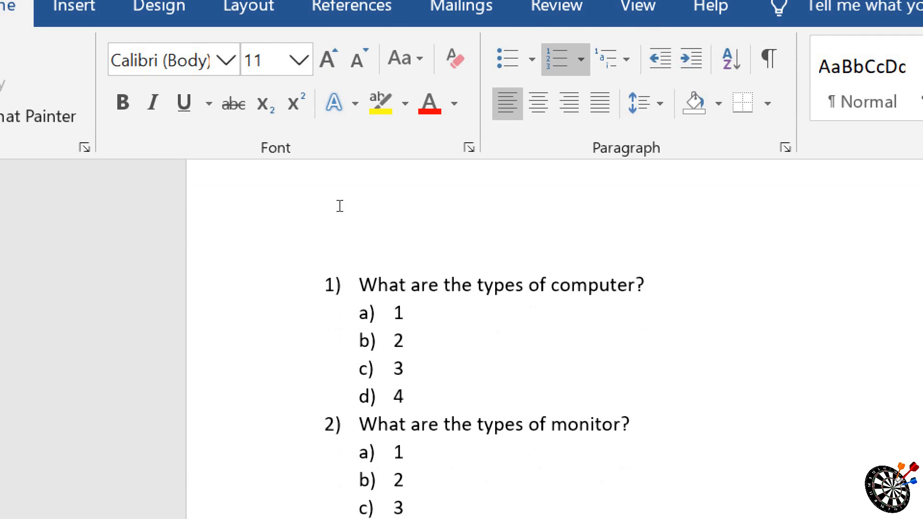
pyautogui.scroll(3, 340, 205)
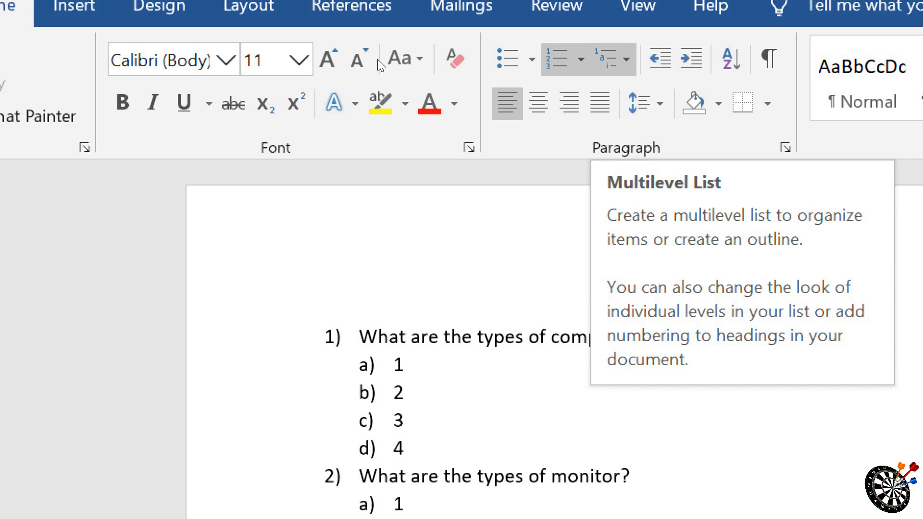
pyautogui.hotkey('ctrl', 'a')
pyautogui.press('Delete')
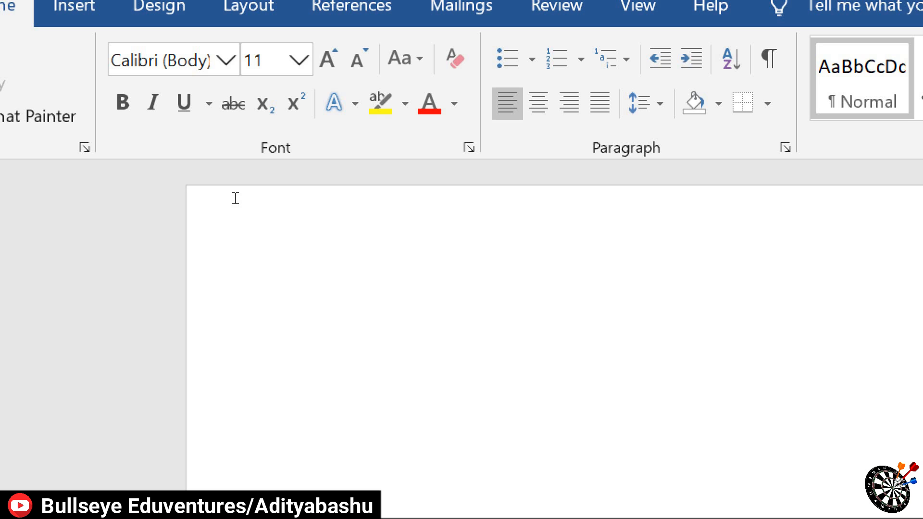
# Step: Enter "Bullseye eduventures" as a left-aligned line and delete it again
pyautogui.write('bullseye e')
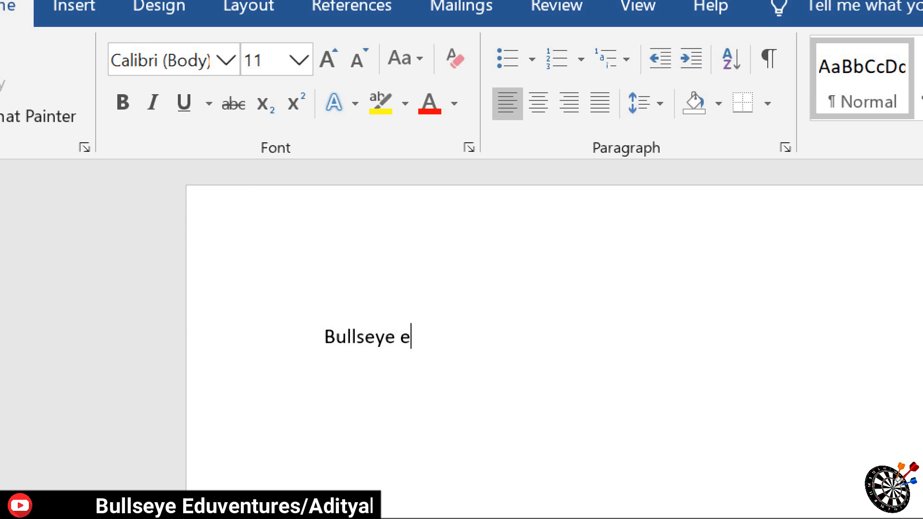
pyautogui.write('duventures')
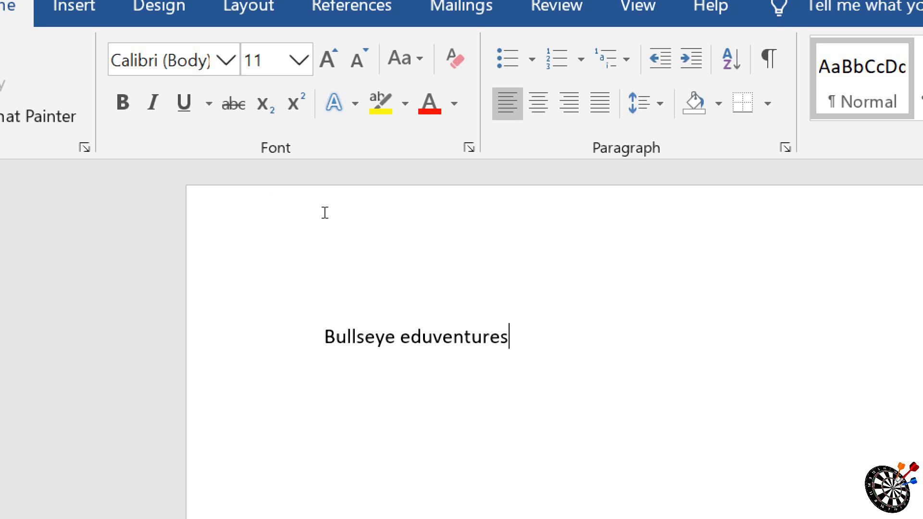
pyautogui.click(191, 205)
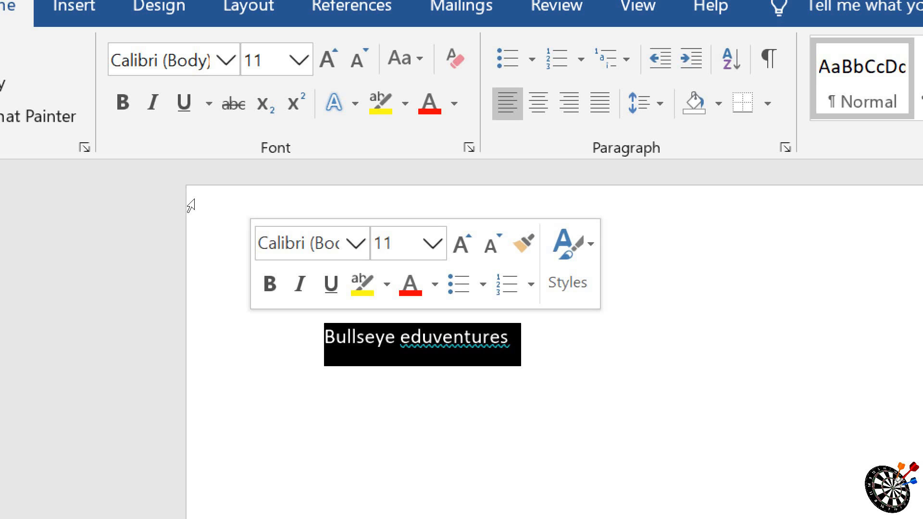
pyautogui.press('Delete')
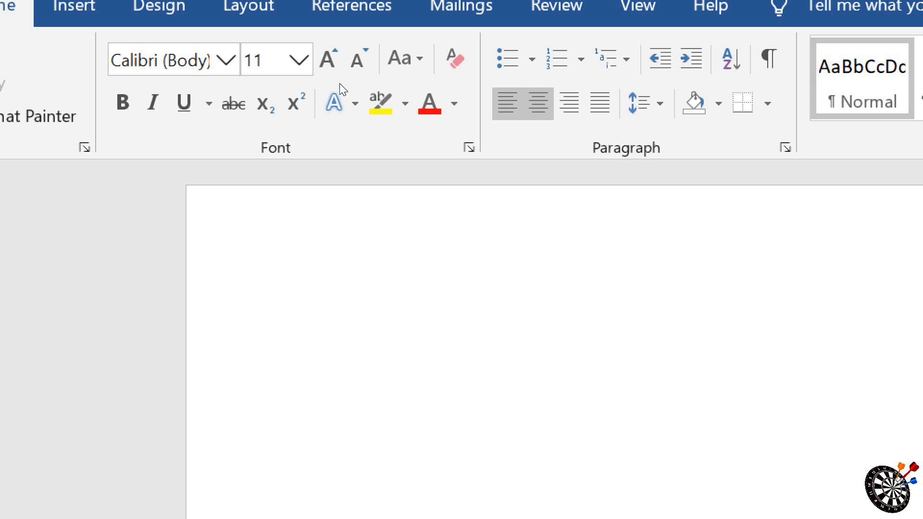
# Step: Centre the paragraph, enter the heading "BIODATA" and delete it again
pyautogui.click(539, 103)
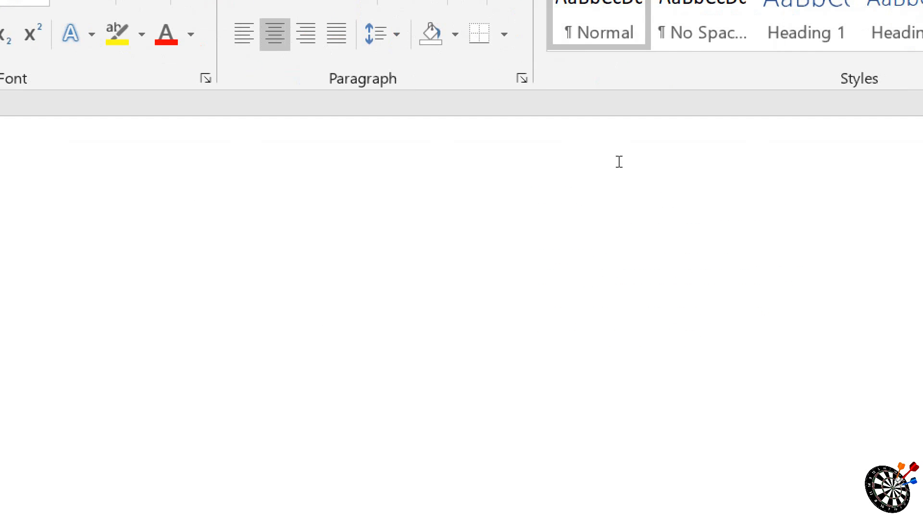
pyautogui.write('BIODATA')
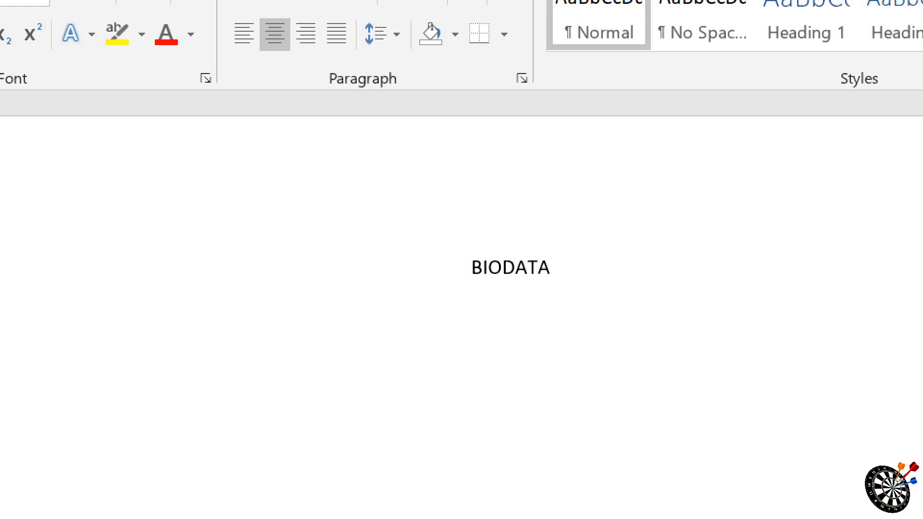
pyautogui.hotkey('ctrl', 'a')
pyautogui.press('BackSpace')
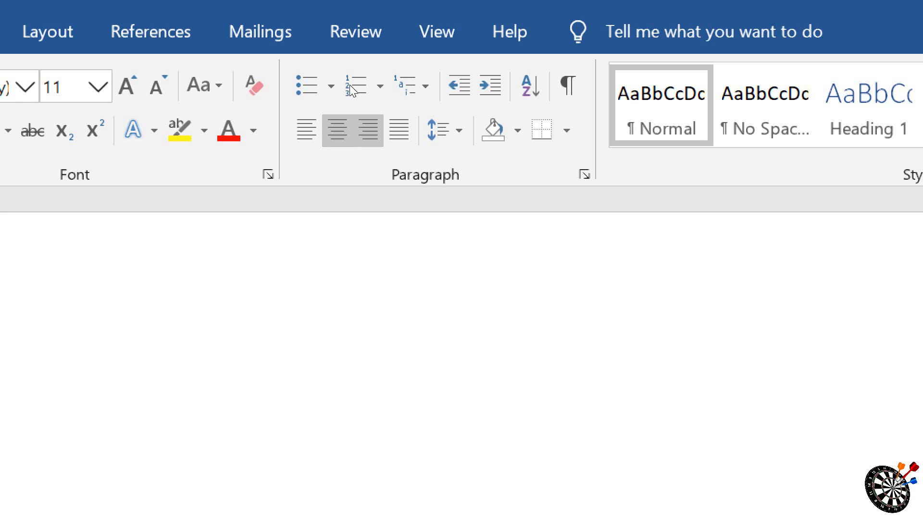
# Step: Right-align the paragraph, enter a person's first name followed by "IS A GOOD BOY." in capitals, and delete the sentence again
pyautogui.click(368, 130)
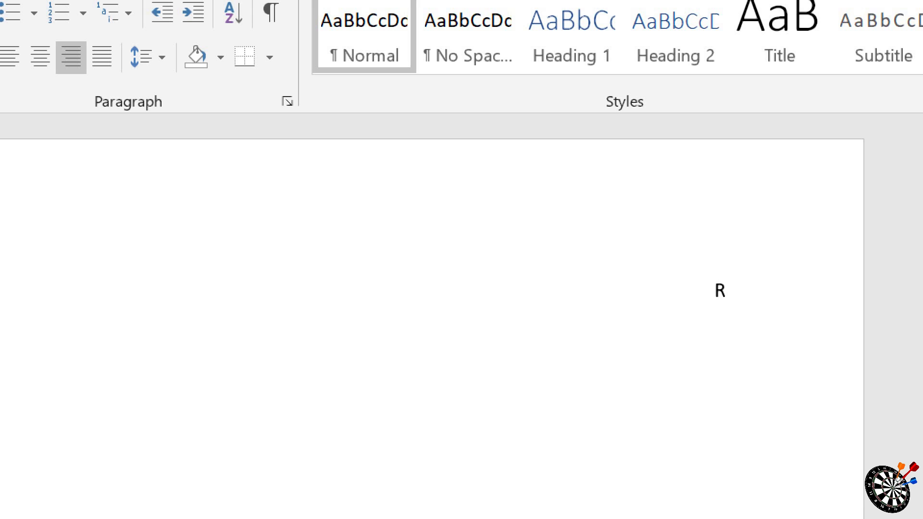
pyautogui.write('AND')
pyautogui.press('BackSpace')
pyautogui.press('BackSpace')
pyautogui.write('NJAN IS')
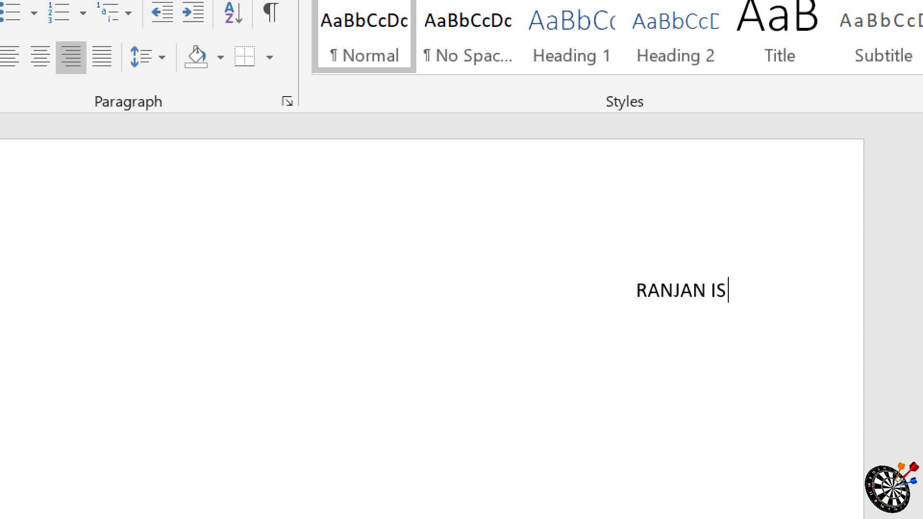
pyautogui.write(' A GOOD ')
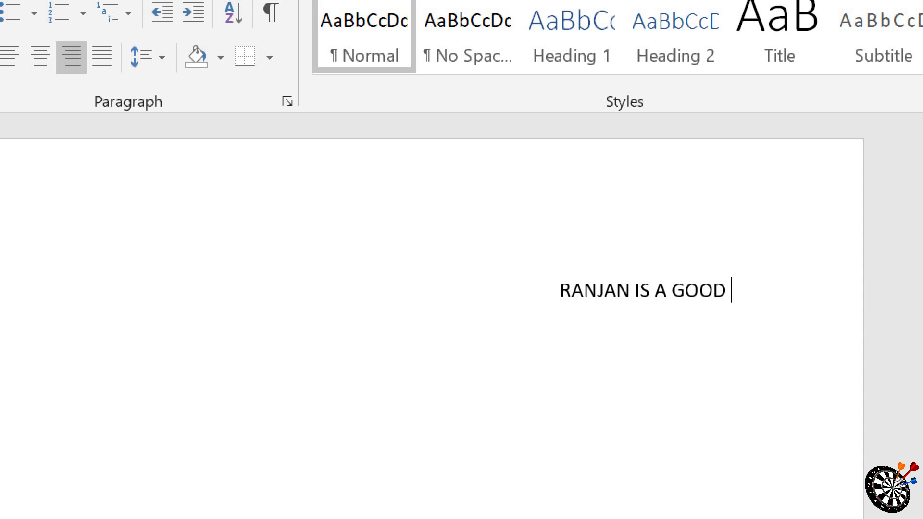
pyautogui.write('BO')
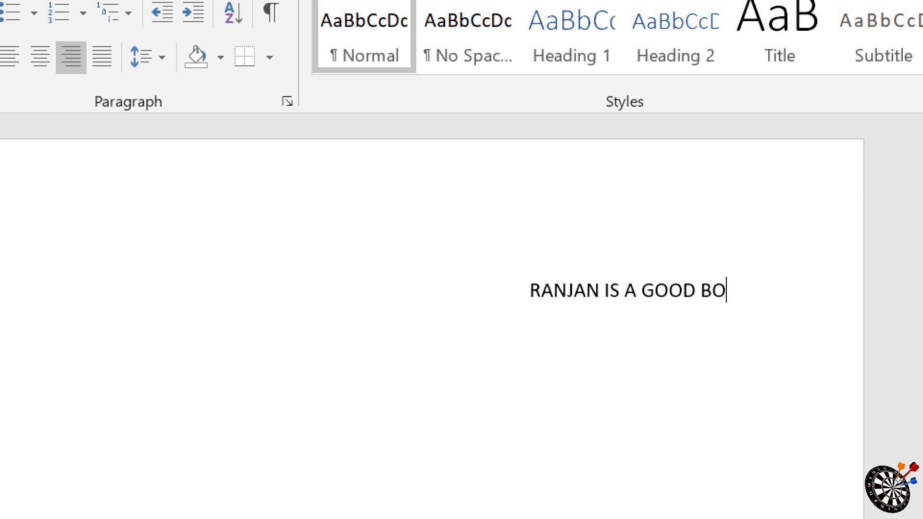
pyautogui.write('Y.')
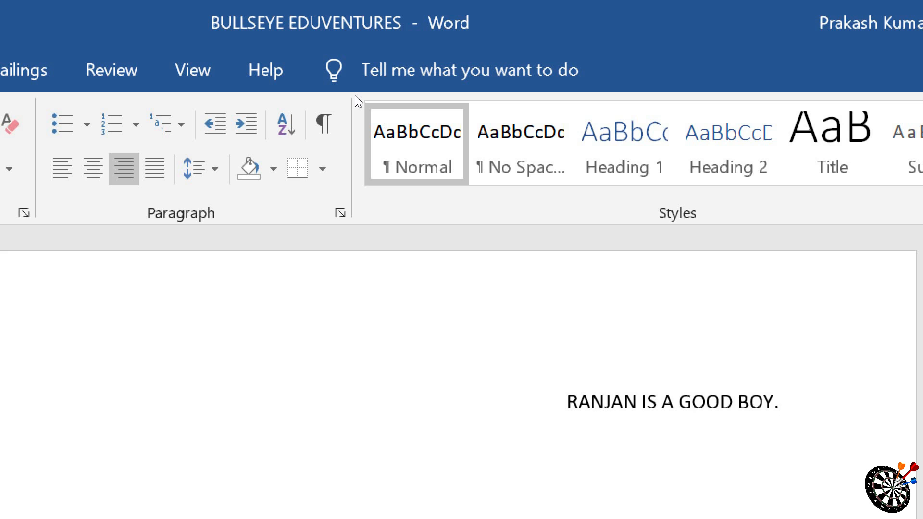
pyautogui.hotkey('ctrl', 'a')
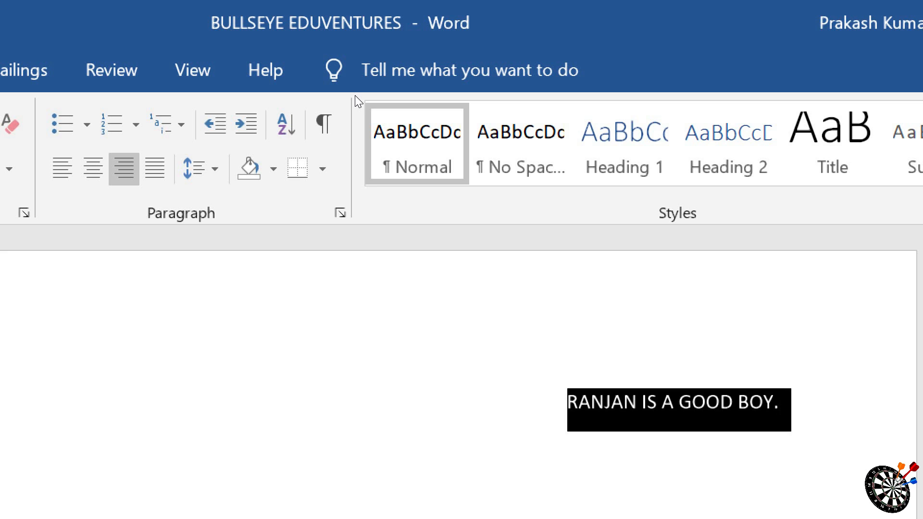
pyautogui.press('Delete')
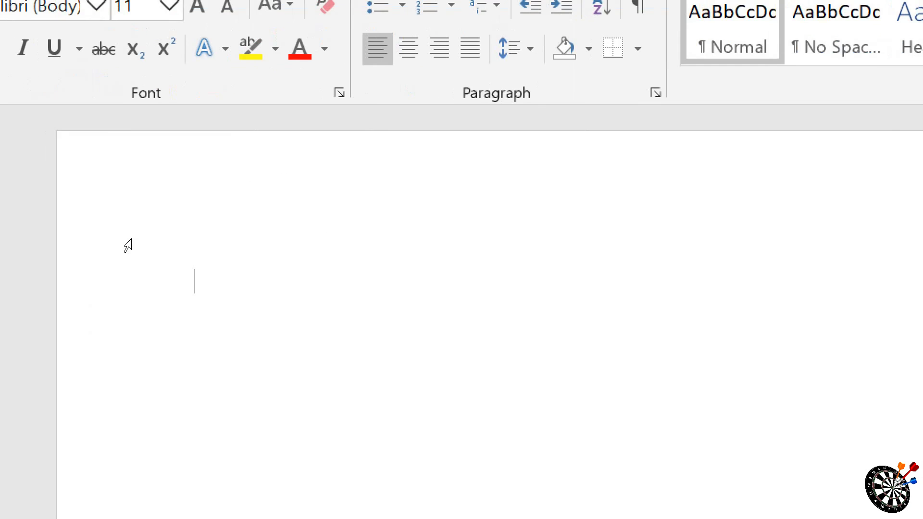
# Step: Fill the empty document with sample paragraphs using =RAND()
pyautogui.write('=RAND()')
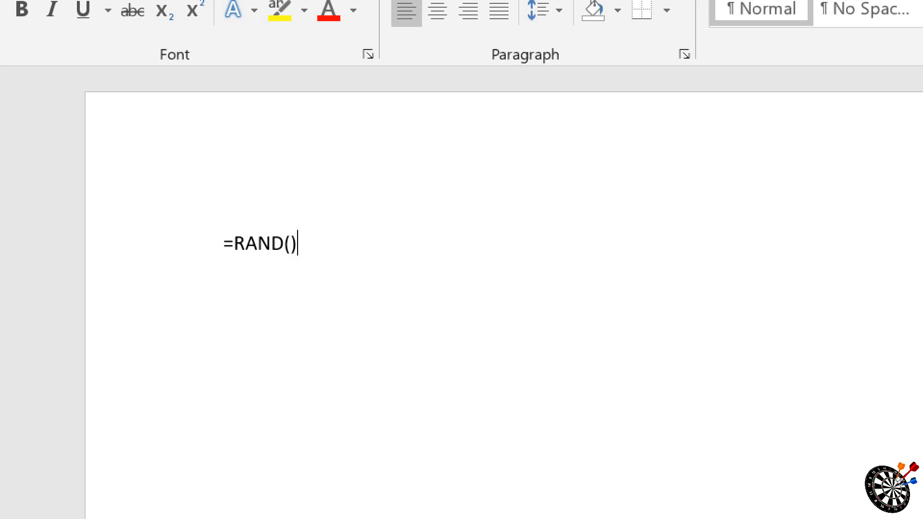
pyautogui.press('Return')
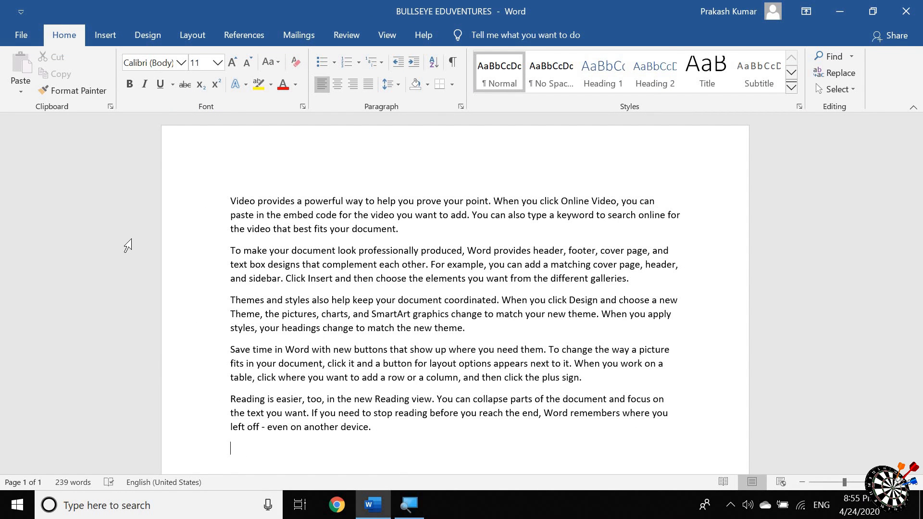
# Step: Justify all the sample paragraphs in the document and clear the selection
pyautogui.hotkey('ctrl', 'a')
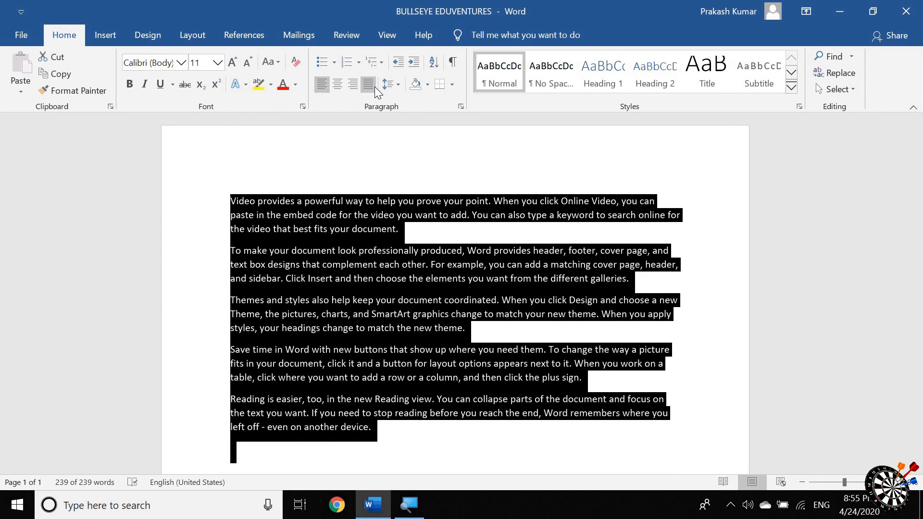
pyautogui.click(373, 85)
pyautogui.click(706, 291)
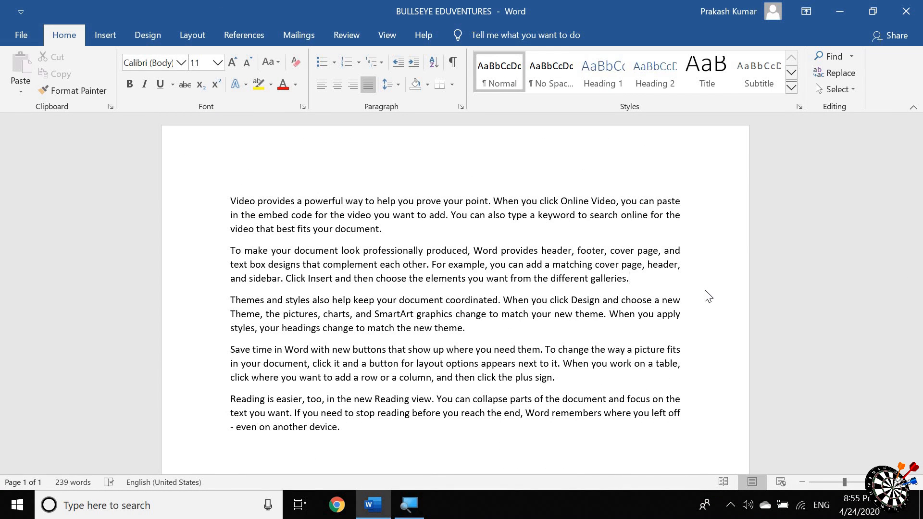
# Step: Switch all the sample text through left, centred and right alignment and back to justified
pyautogui.hotkey('ctrl', 'a')
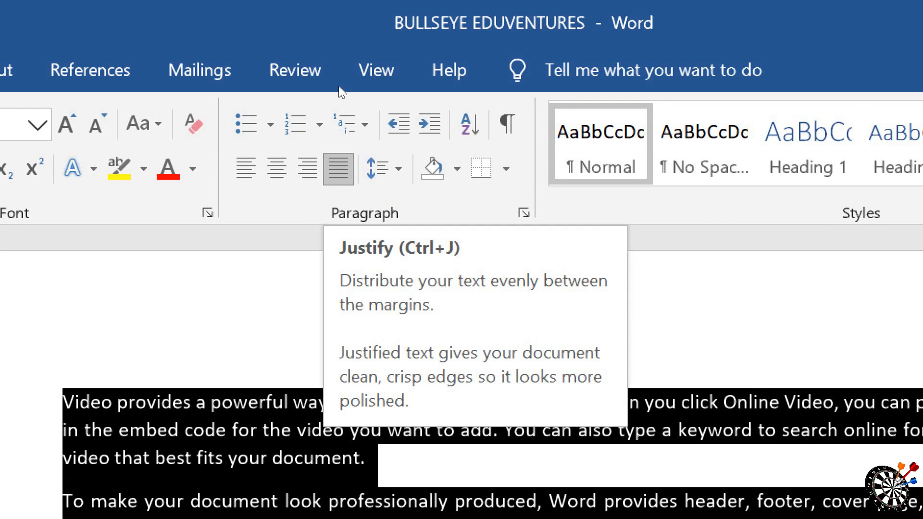
pyautogui.hotkey('ctrl', 'e')
pyautogui.hotkey('ctrl', 'l')
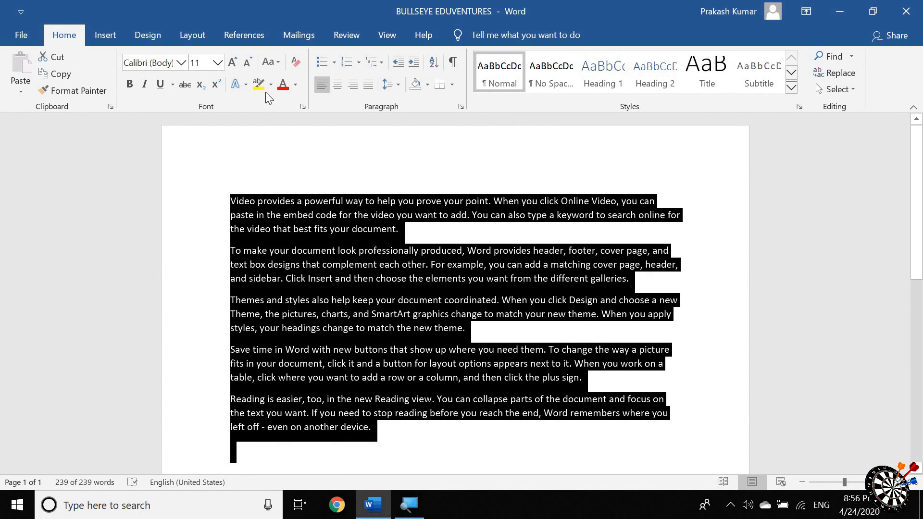
pyautogui.click(335, 87)
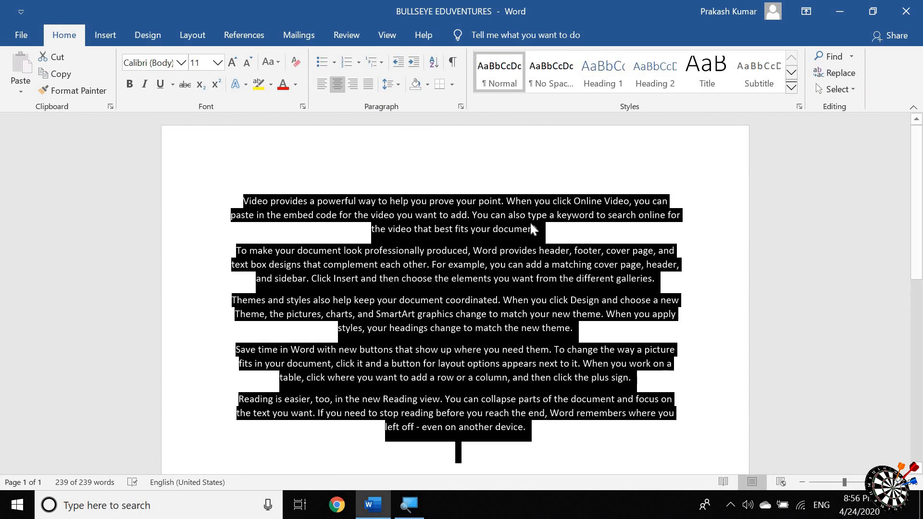
pyautogui.click(352, 86)
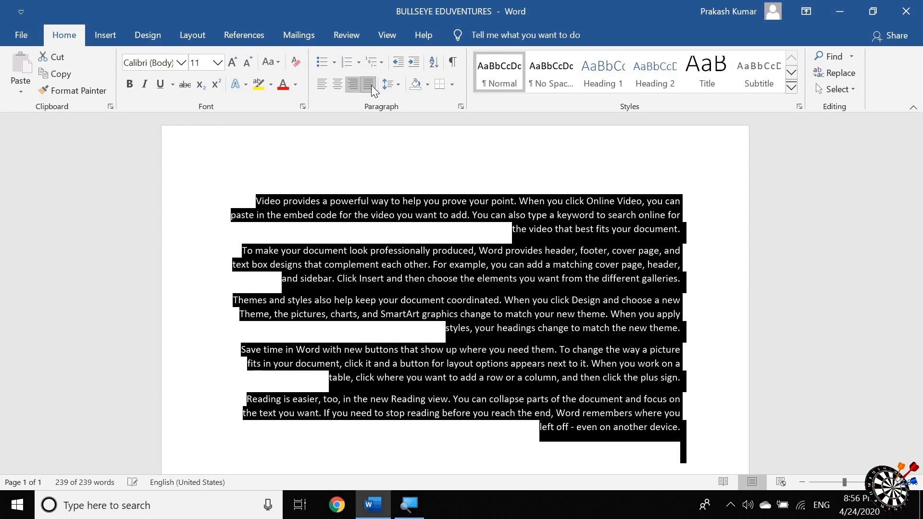
pyautogui.click(369, 86)
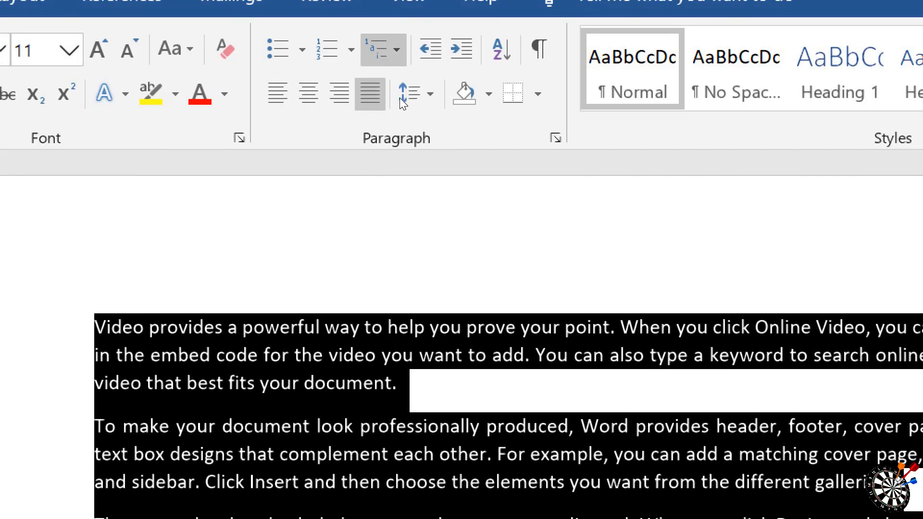
# Step: Set the line spacing of all the sample paragraphs to 3.0 and clear the selection
pyautogui.click(404, 94)
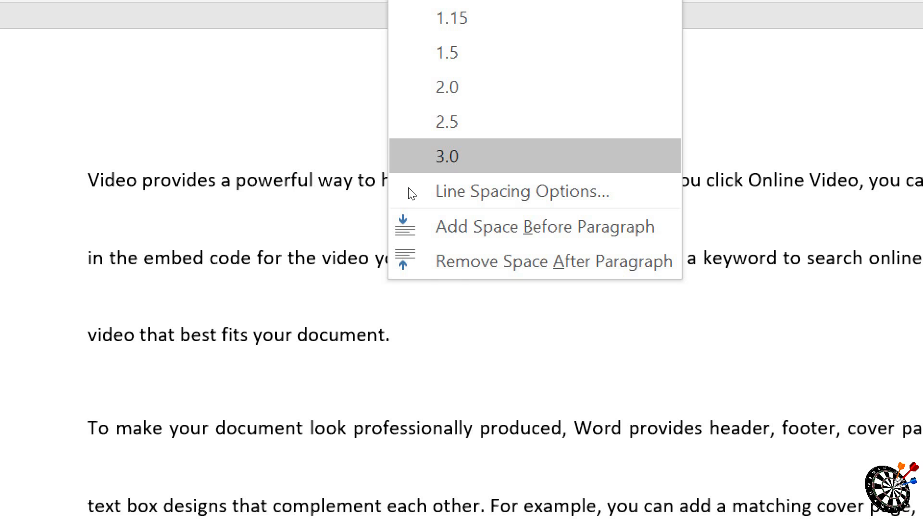
pyautogui.click(420, 163)
pyautogui.click(372, 429)
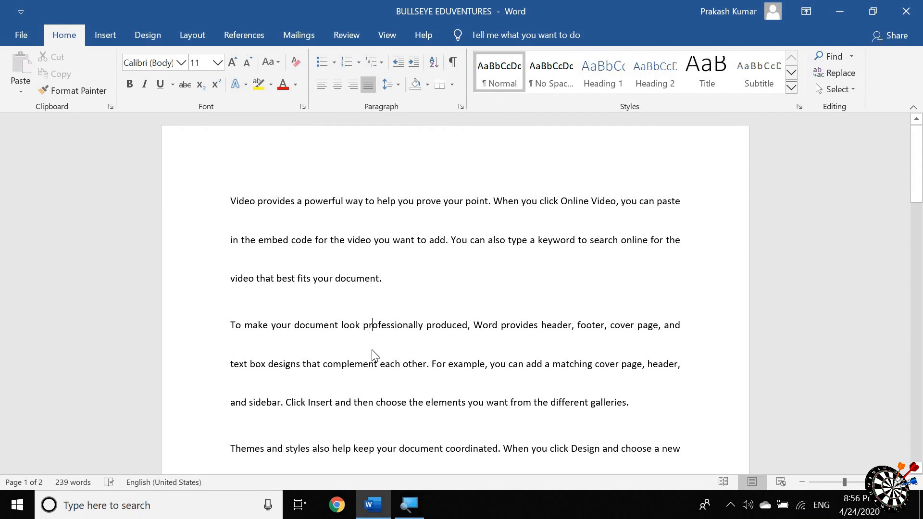
# Step: Set the line spacing of the entire sample text to 1.0
pyautogui.hotkey('ctrl', 'a')
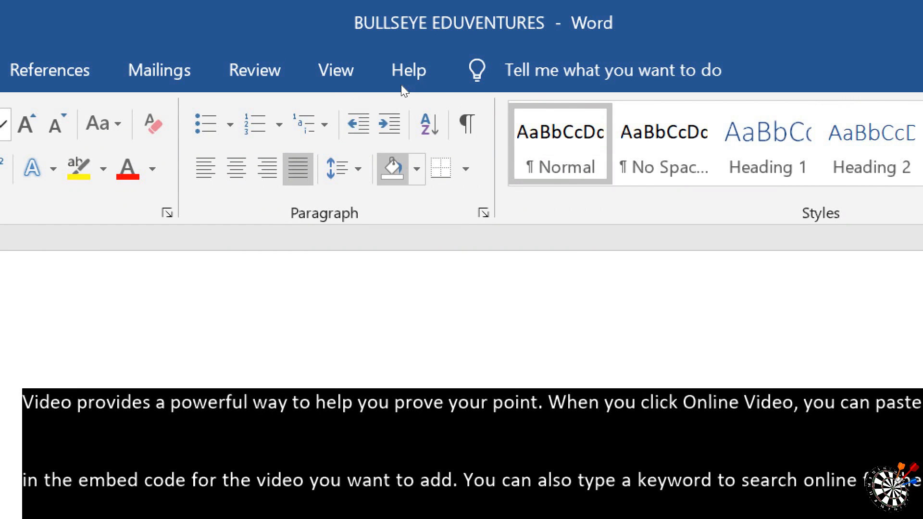
pyautogui.click(346, 168)
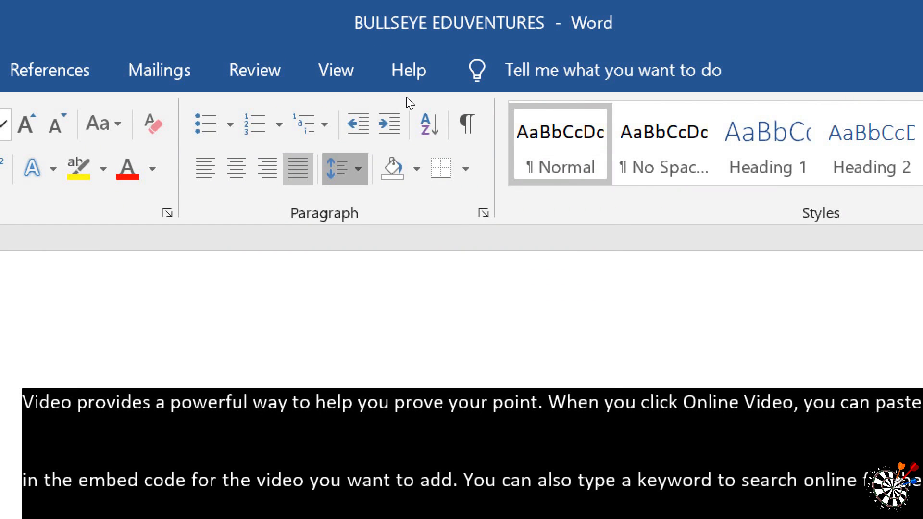
pyautogui.click(383, 205)
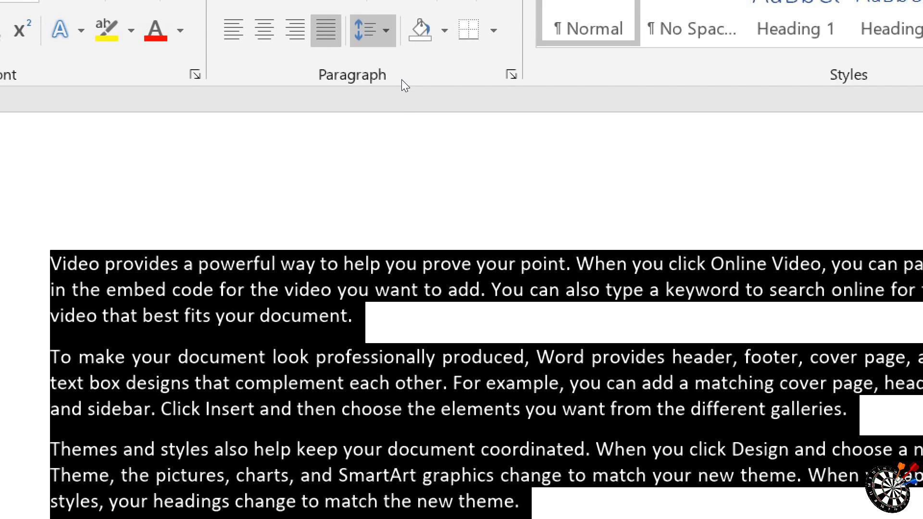
# Step: Set the line spacing of all the sample paragraphs to 1.15 and clear the selection
pyautogui.click(368, 24)
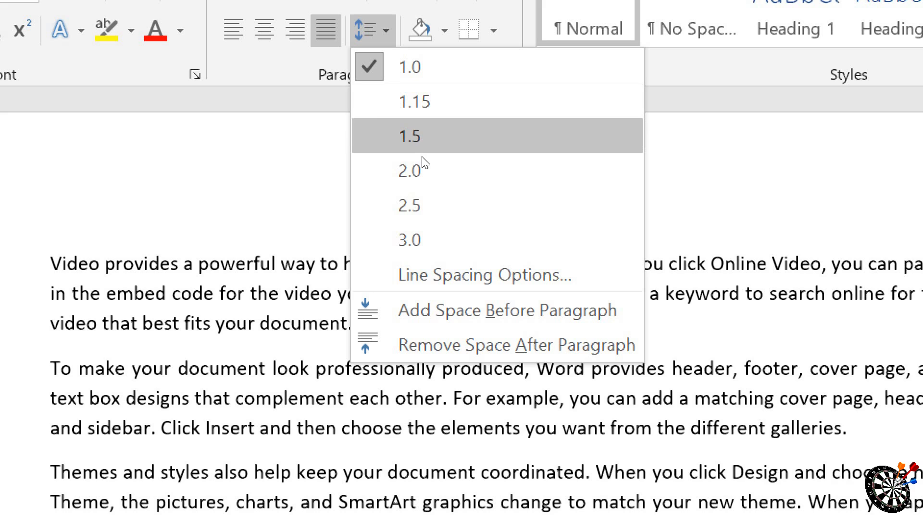
pyautogui.press('Down')
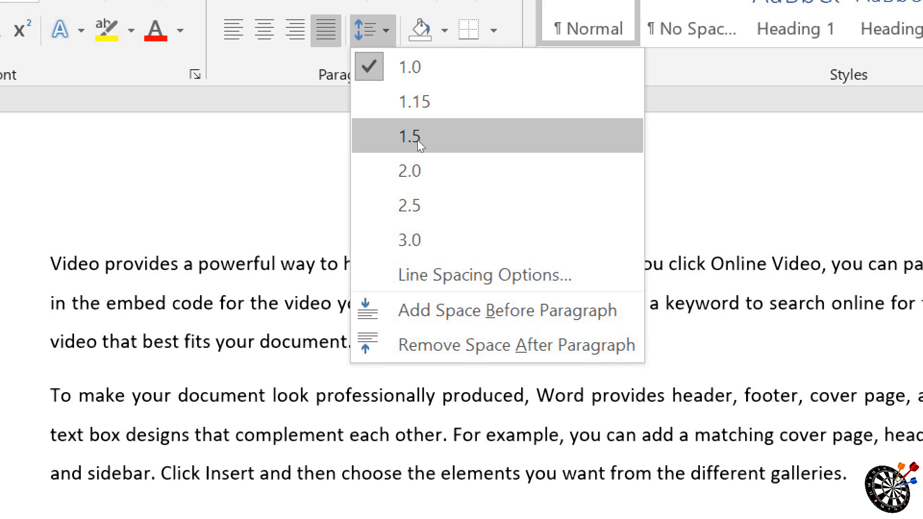
pyautogui.click(416, 117)
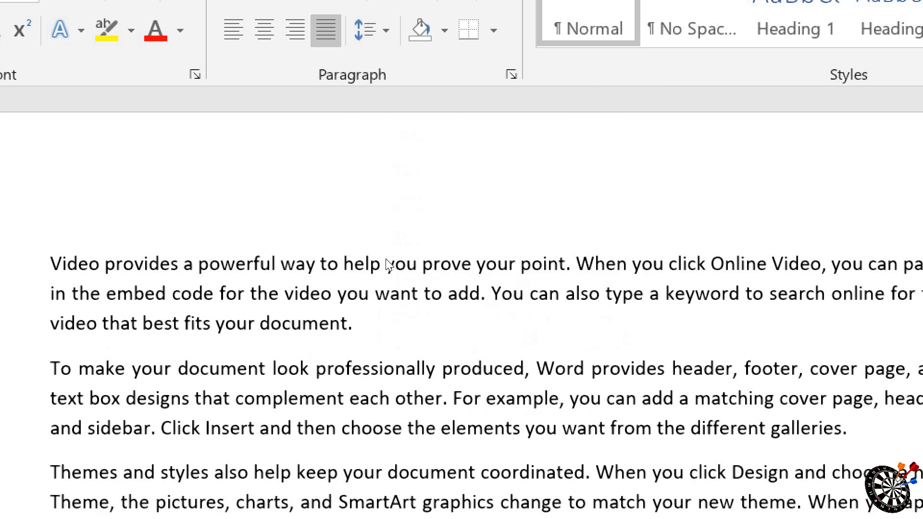
# Step: Remove the space after every paragraph in the sample text and clear the selection
pyautogui.hotkey('ctrl', 'a')
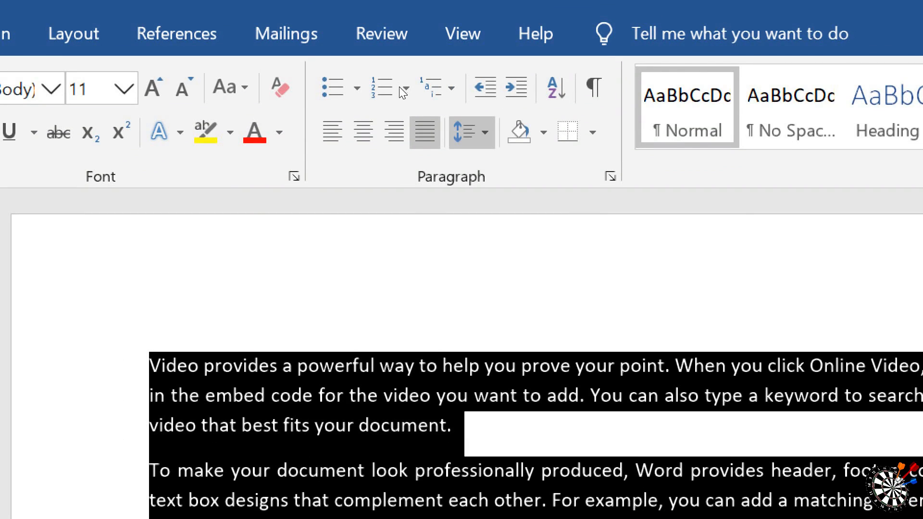
pyautogui.click(464, 130)
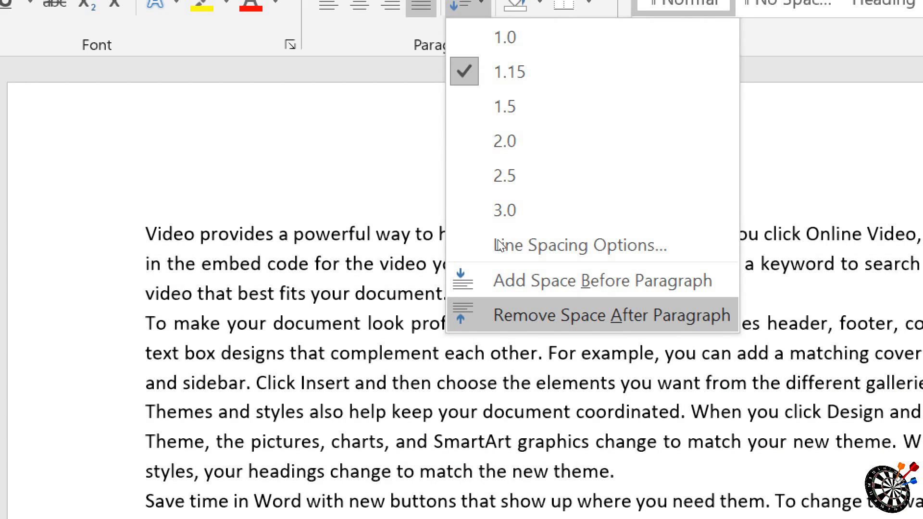
pyautogui.click(537, 316)
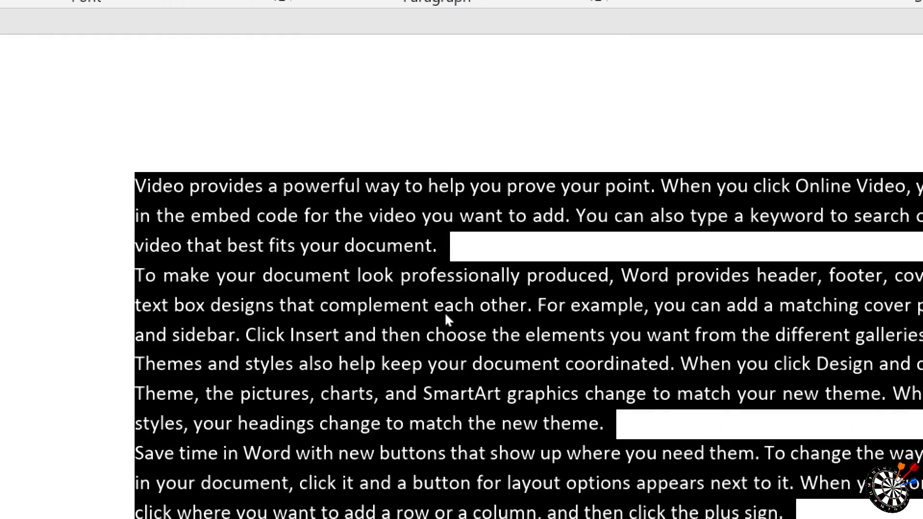
pyautogui.click(571, 472)
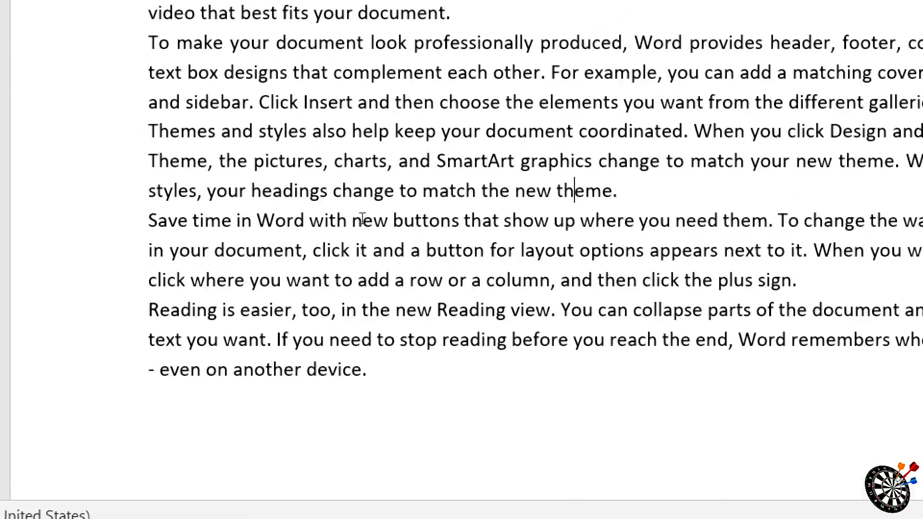
# Step: Add space after every paragraph in the sample text and clear the selection
pyautogui.hotkey('ctrl', 'a')
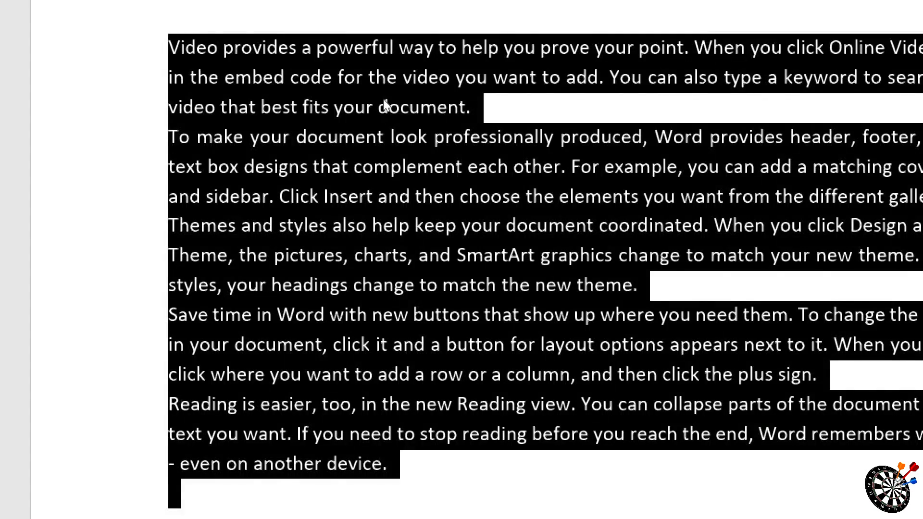
pyautogui.click(437, 14)
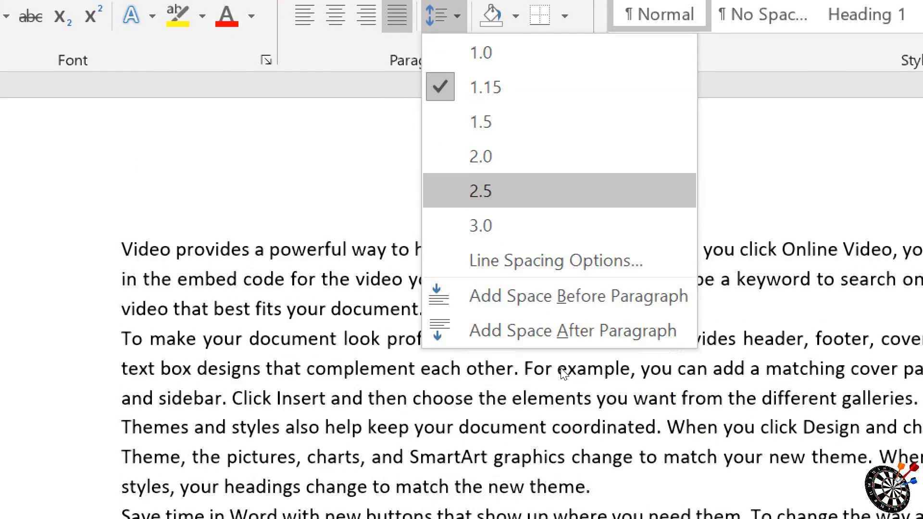
pyautogui.press('Up')
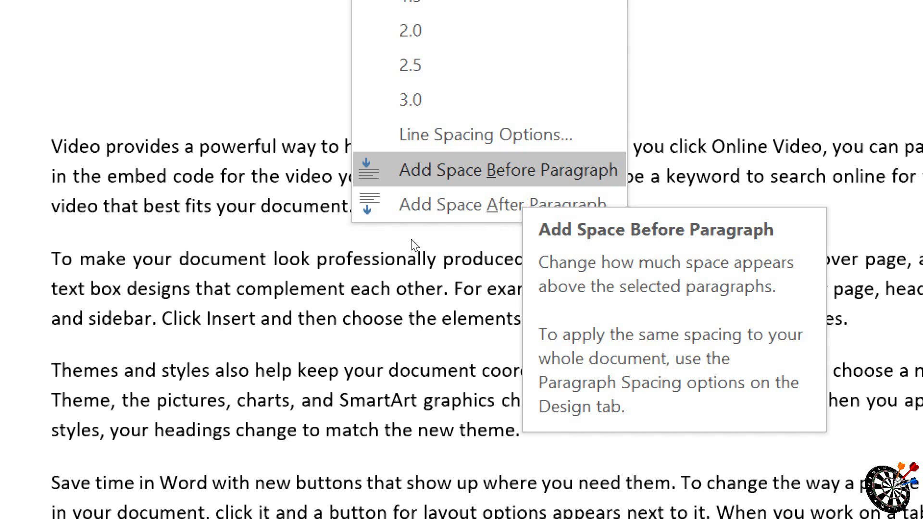
pyautogui.press('Up')
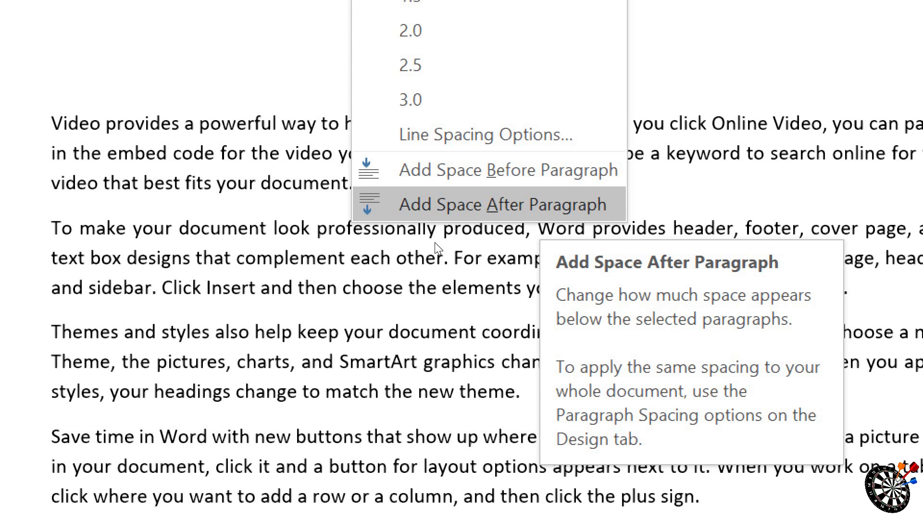
pyautogui.press('Escape')
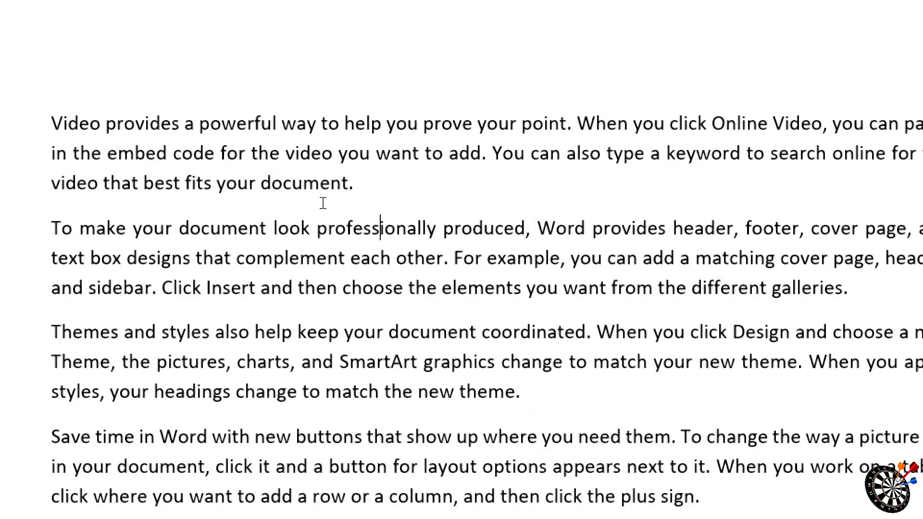
# Step: Add space before every paragraph in the sample text
pyautogui.hotkey('ctrl', 'a')
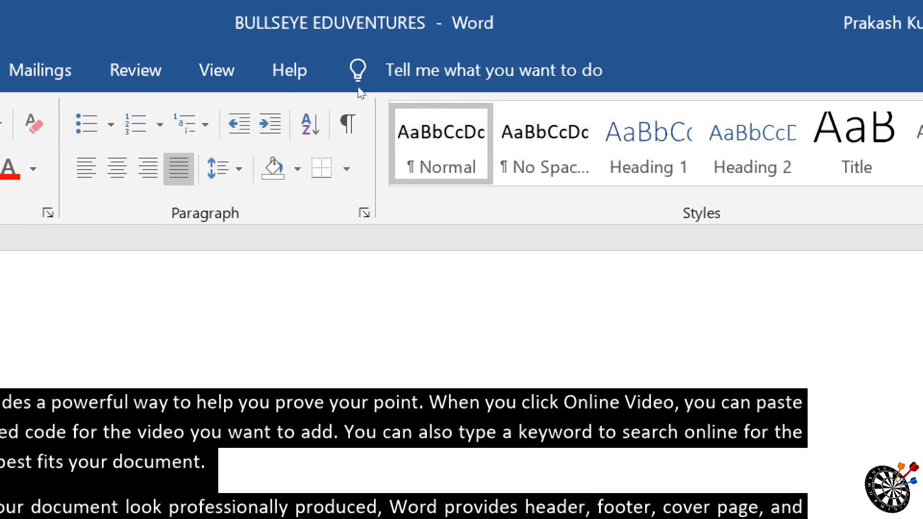
pyautogui.click(217, 168)
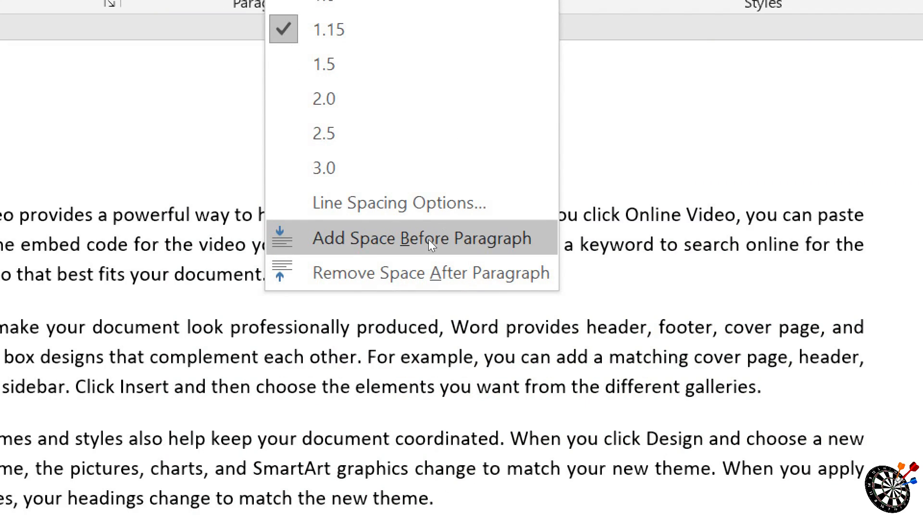
pyautogui.click(428, 448)
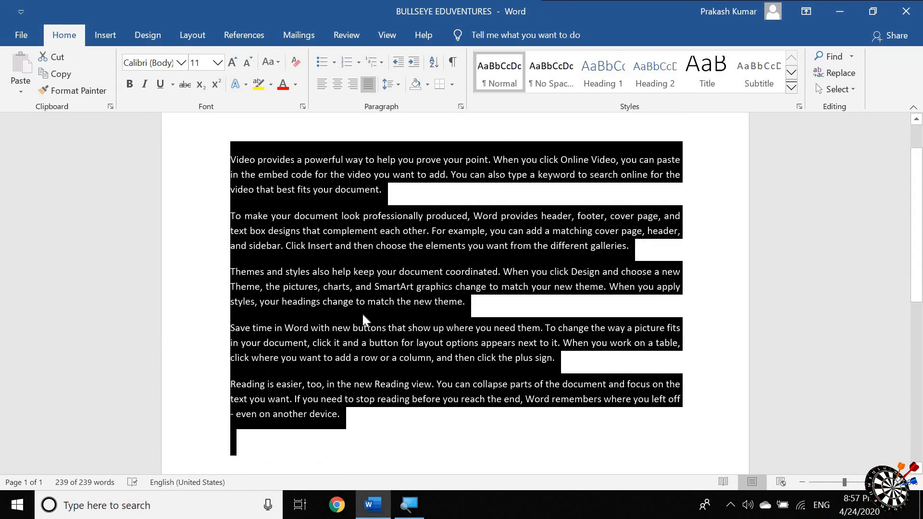
pyautogui.scroll(1, 361, 266)
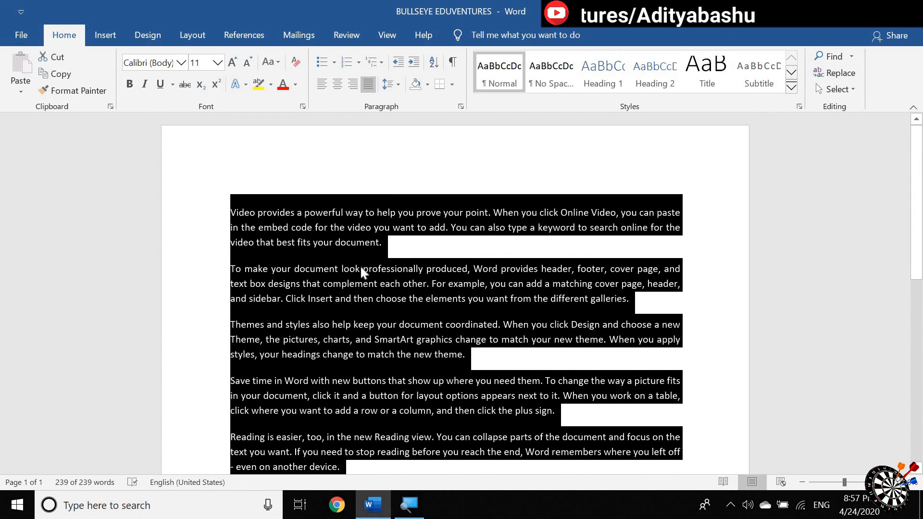
pyautogui.press('super+plus')
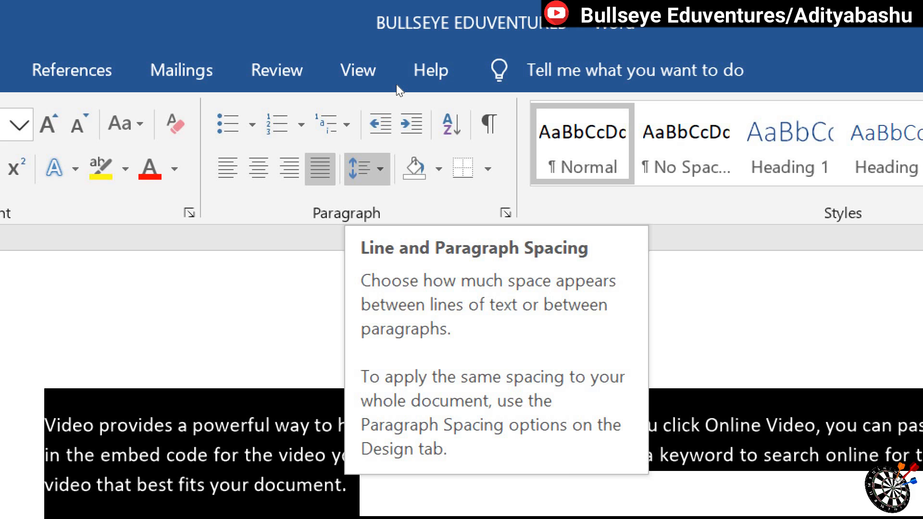
pyautogui.click(379, 169)
pyautogui.press('Up')
pyautogui.press('Up')
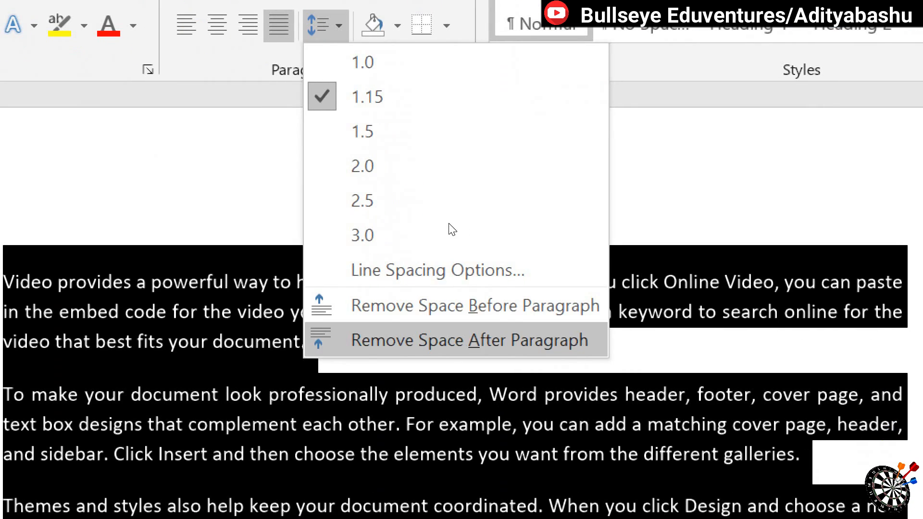
pyautogui.press('Up')
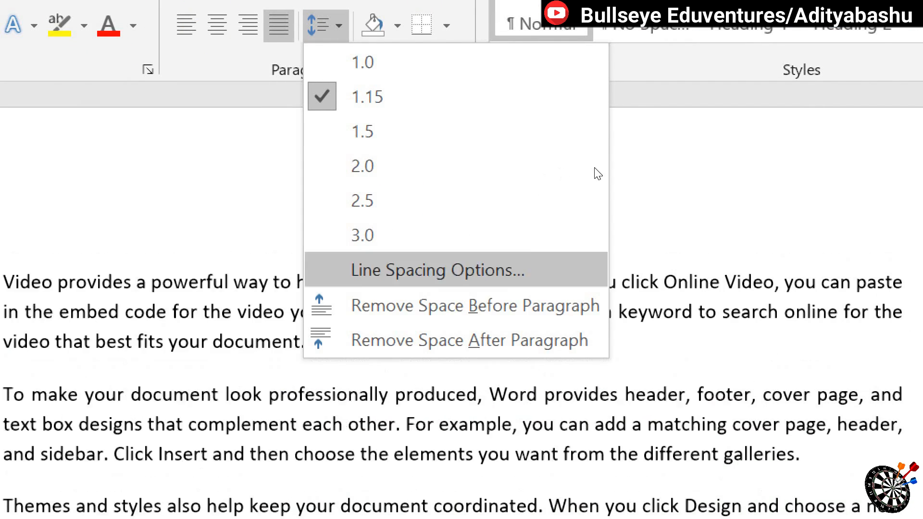
pyautogui.press('Escape')
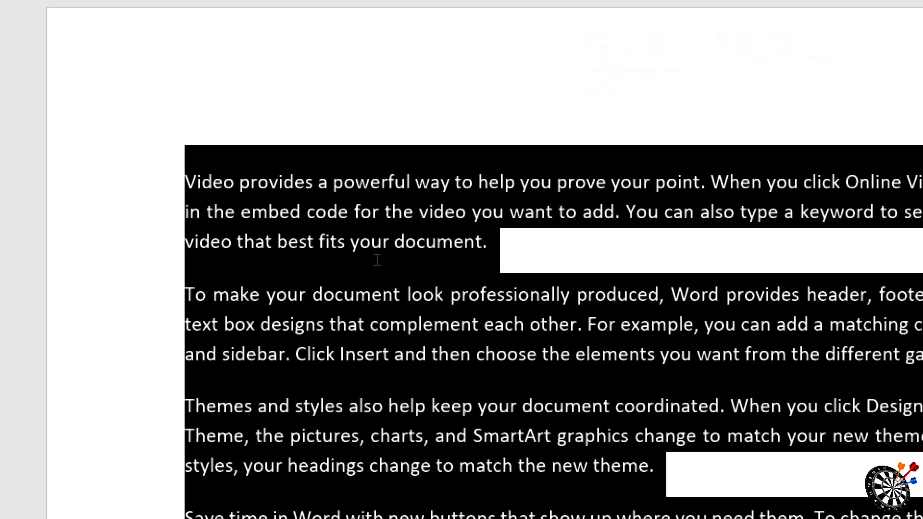
# Step: Shade the first paragraph with the standard green colour and clear the selection
pyautogui.click(377, 260)
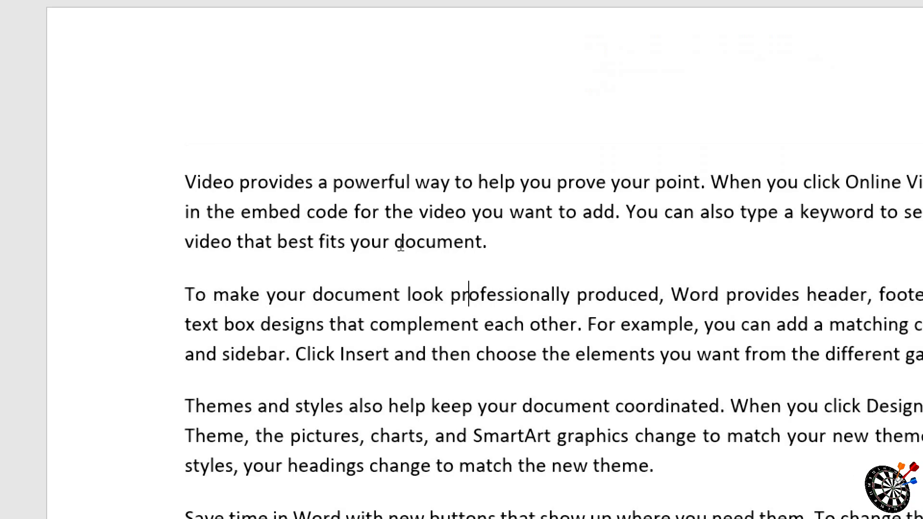
pyautogui.moveTo(487, 242); pyautogui.dragTo(204, 185)
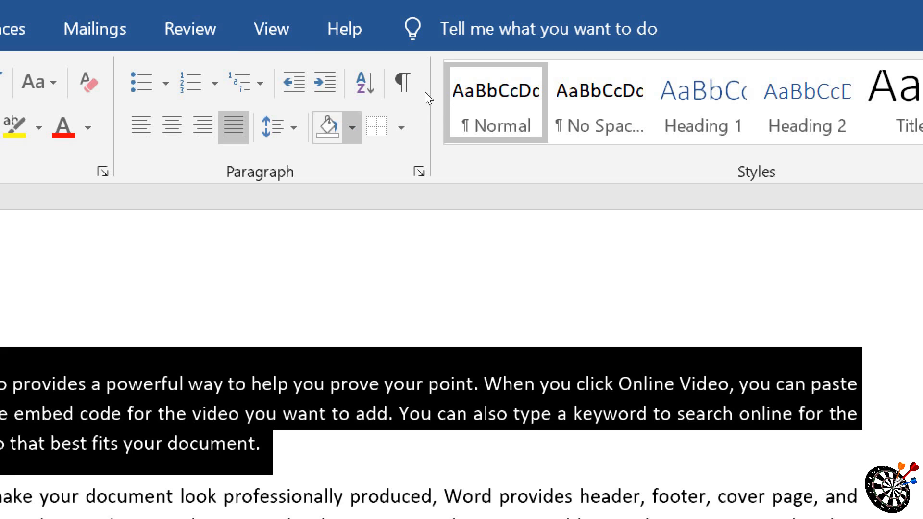
pyautogui.click(352, 127)
pyautogui.click(447, 357)
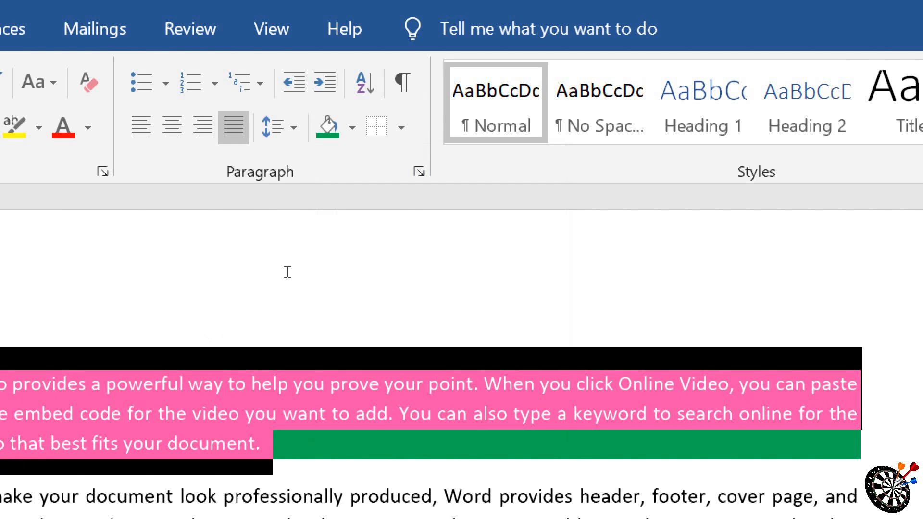
pyautogui.click(167, 443)
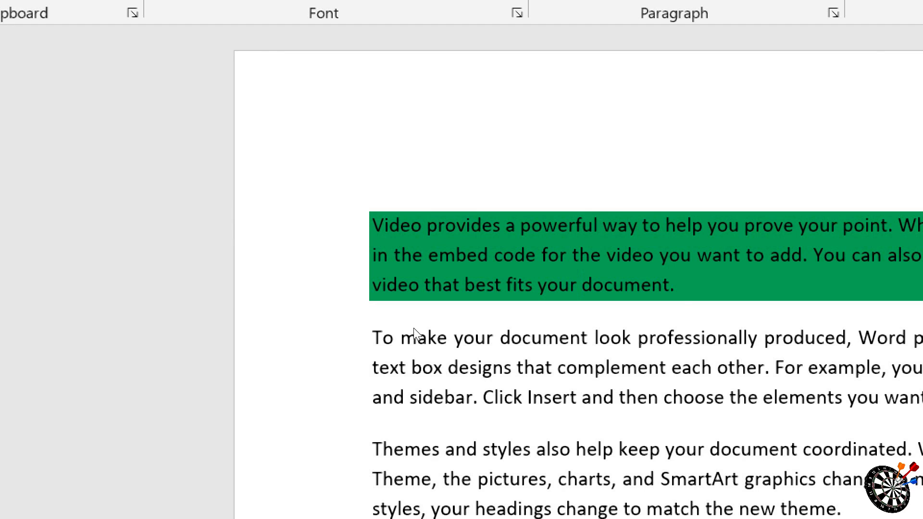
# Step: Shade all the sample paragraphs with the standard red colour and clear the selection
pyautogui.hotkey('ctrl', 'a')
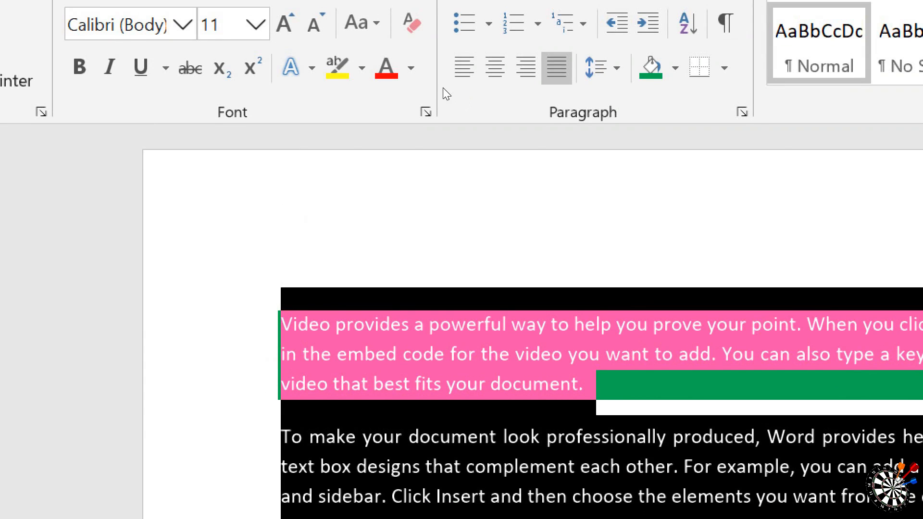
pyautogui.click(676, 68)
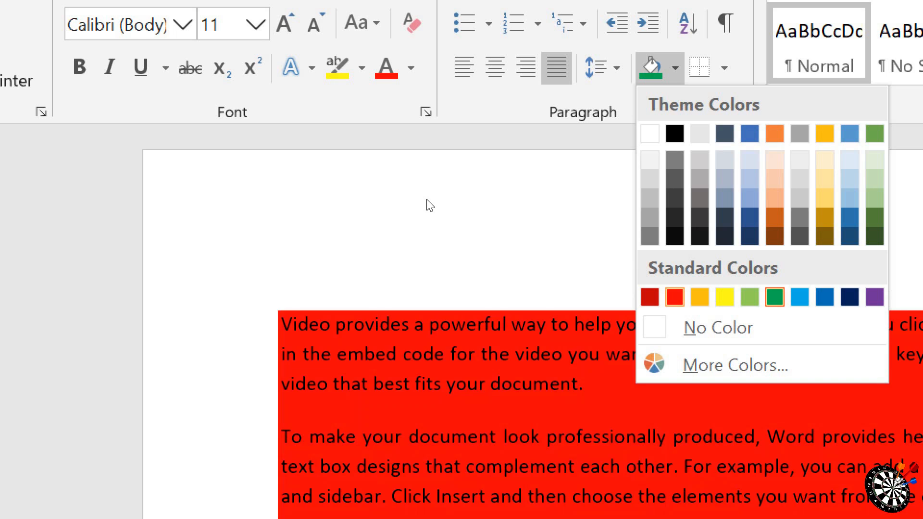
pyautogui.click(675, 297)
pyautogui.click(644, 378)
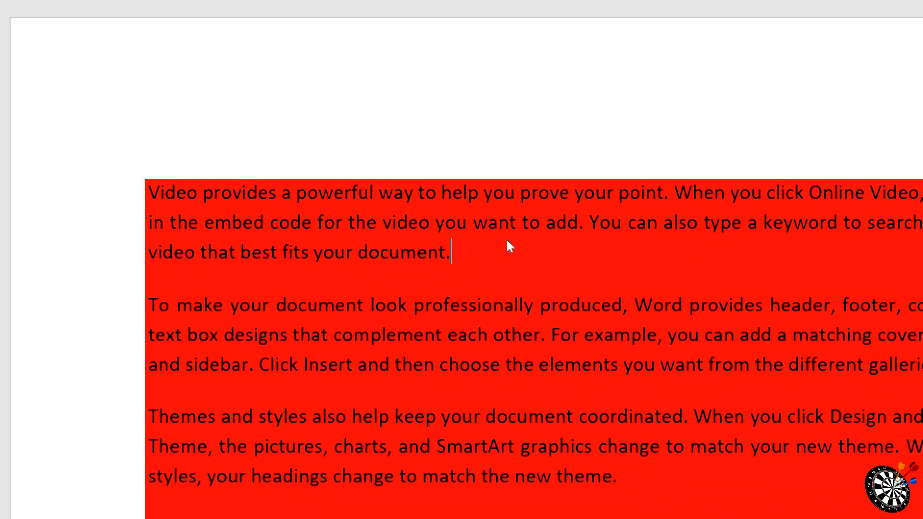
pyautogui.scroll(-5, 507, 241)
pyautogui.scroll(4, 507, 241)
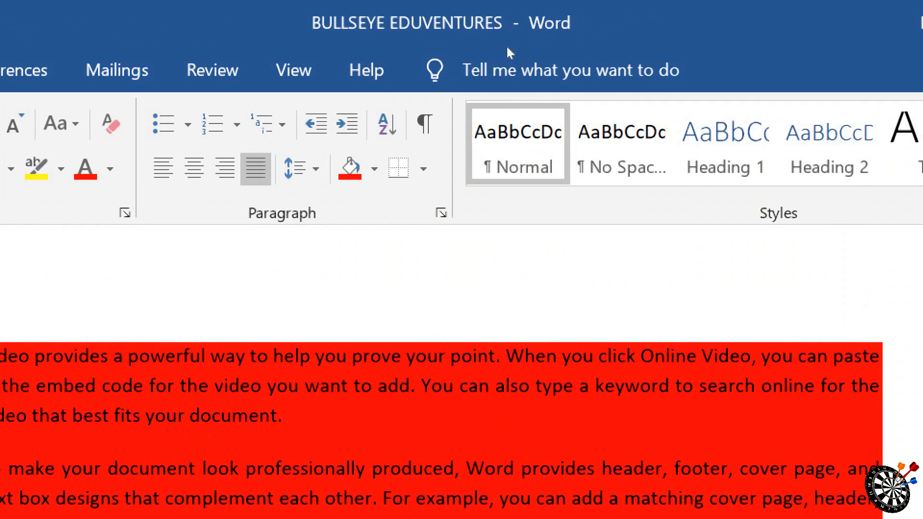
# Step: Remove the shading from the first paragraph, then set the entire sample text's shading to No Color
pyautogui.click(374, 168)
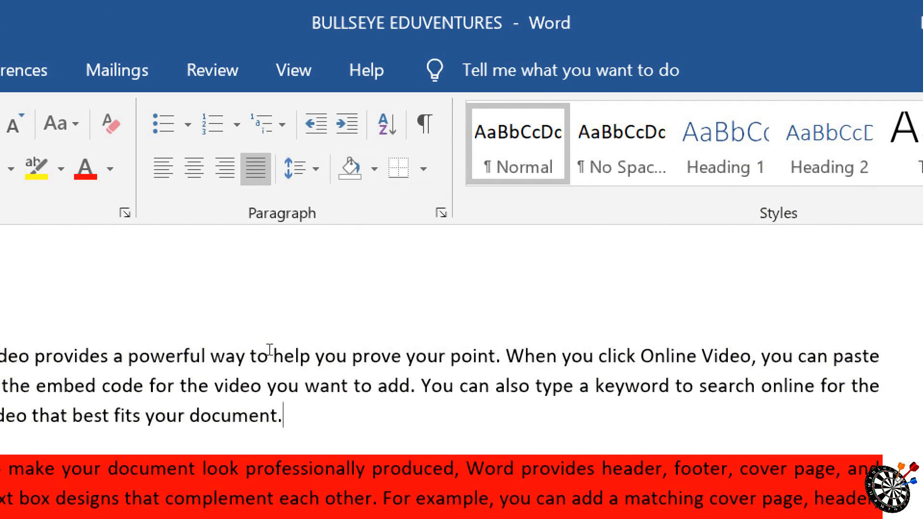
pyautogui.hotkey('ctrl', 'a')
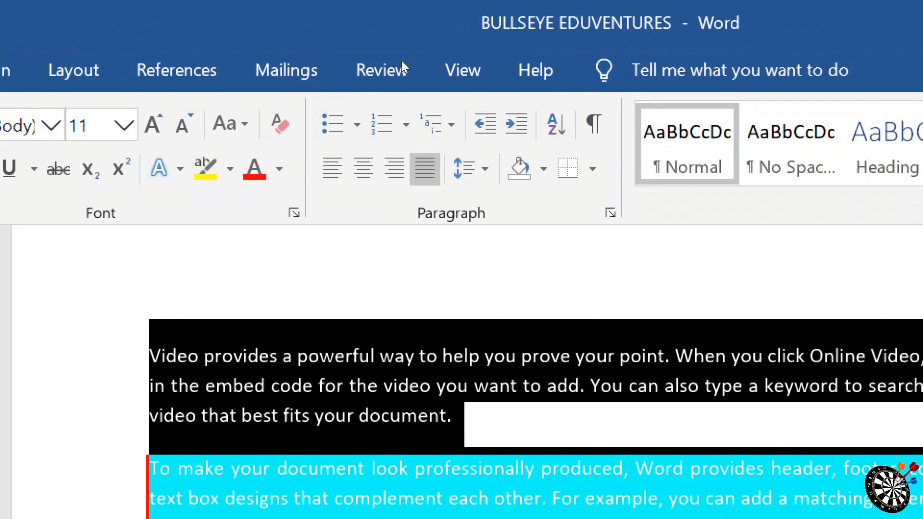
pyautogui.click(543, 168)
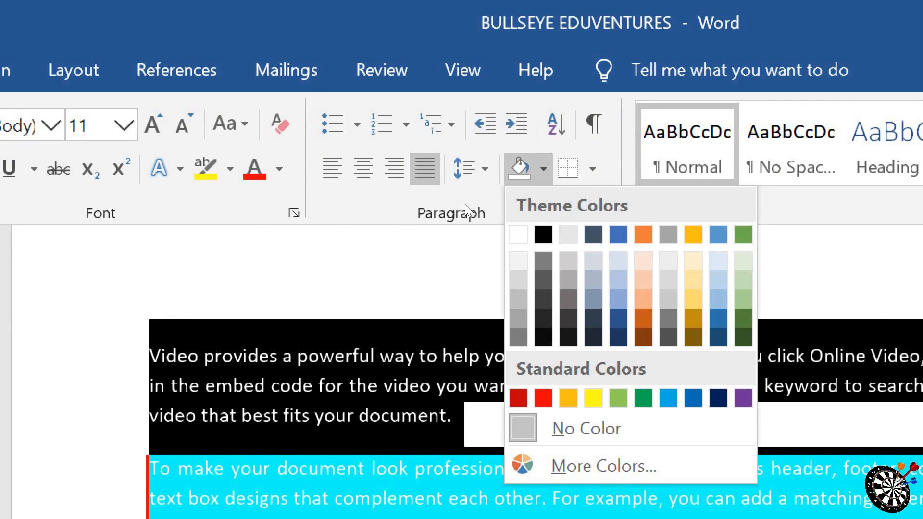
pyautogui.click(586, 429)
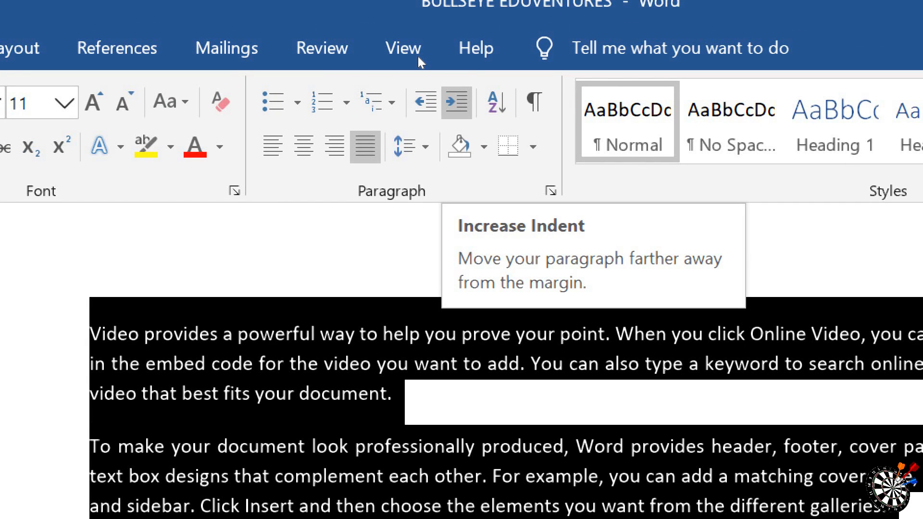
# Step: Increase the indent of all the sample paragraphs by six levels
pyautogui.hotkey('ctrl', 'm')
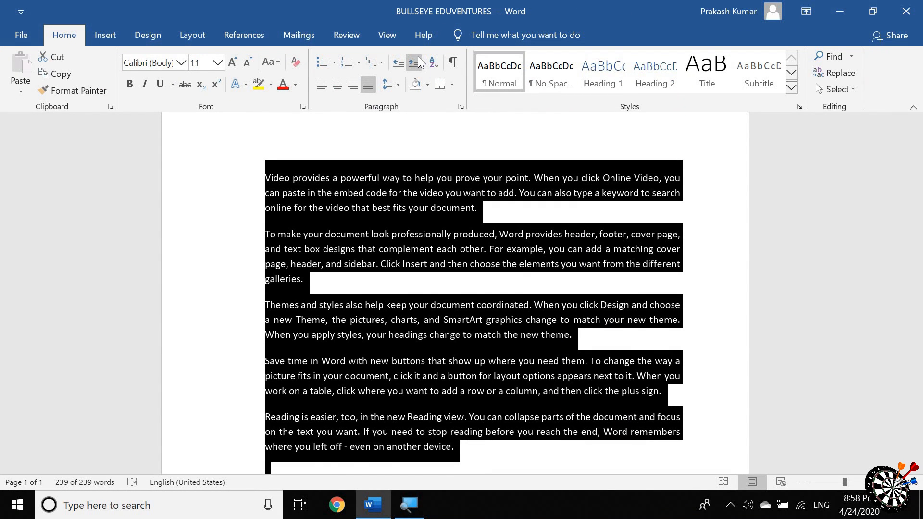
pyautogui.click(418, 62)
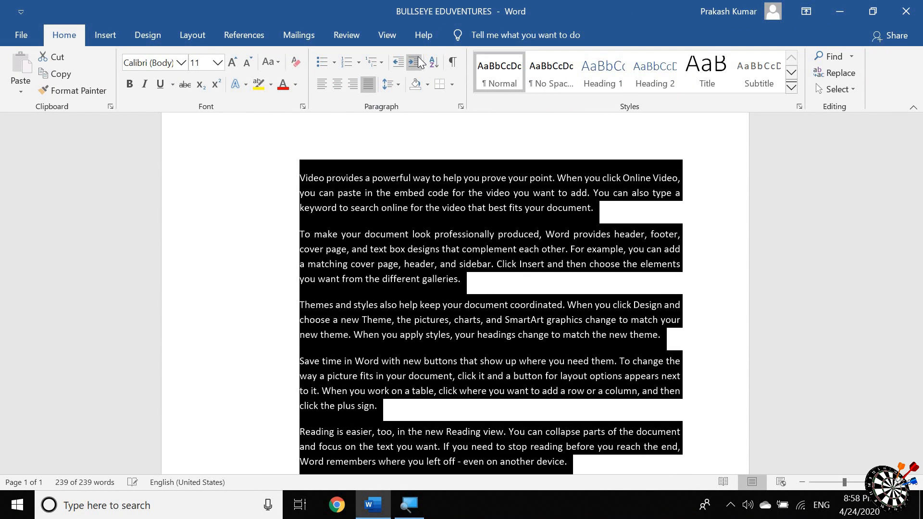
pyautogui.click(418, 62)
pyautogui.click(418, 61)
pyautogui.click(418, 61)
# Step: Increase the indent of all the sample paragraphs by four more levels and look through the indented text
pyautogui.click(418, 61)
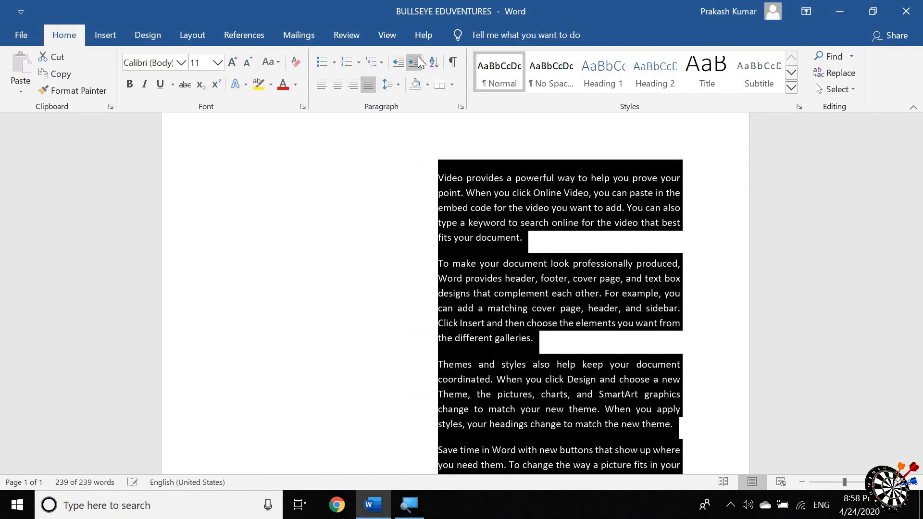
pyautogui.click(418, 62)
pyautogui.click(418, 61)
pyautogui.click(418, 62)
pyautogui.click(418, 62)
pyautogui.scroll(-12, 619, 395)
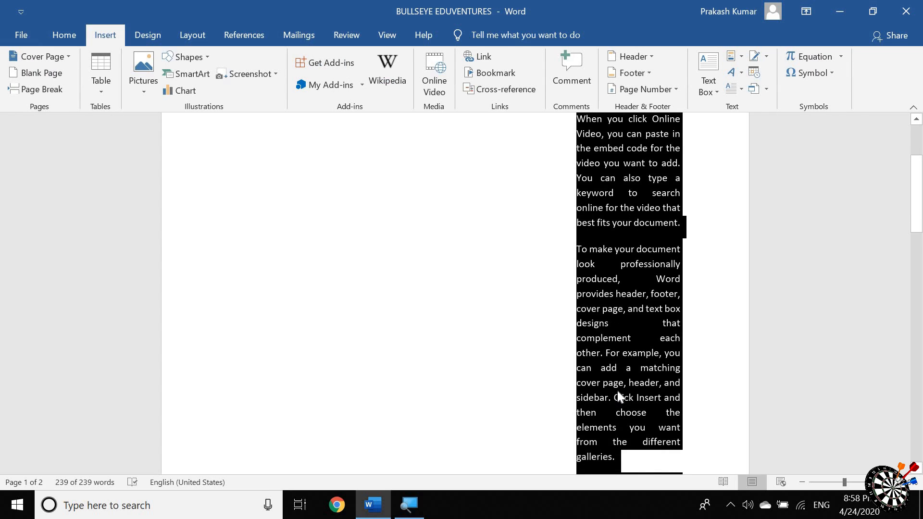
pyautogui.scroll(-6, 617, 391)
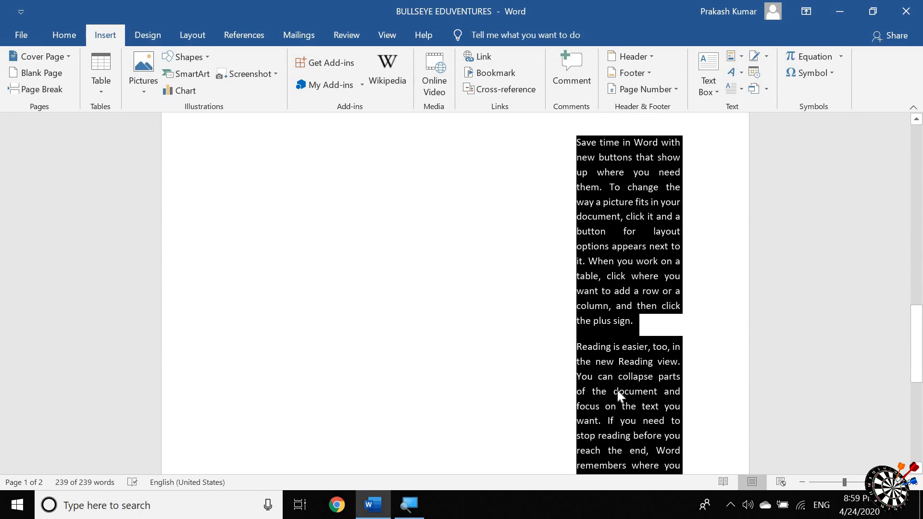
pyautogui.scroll(18, 618, 391)
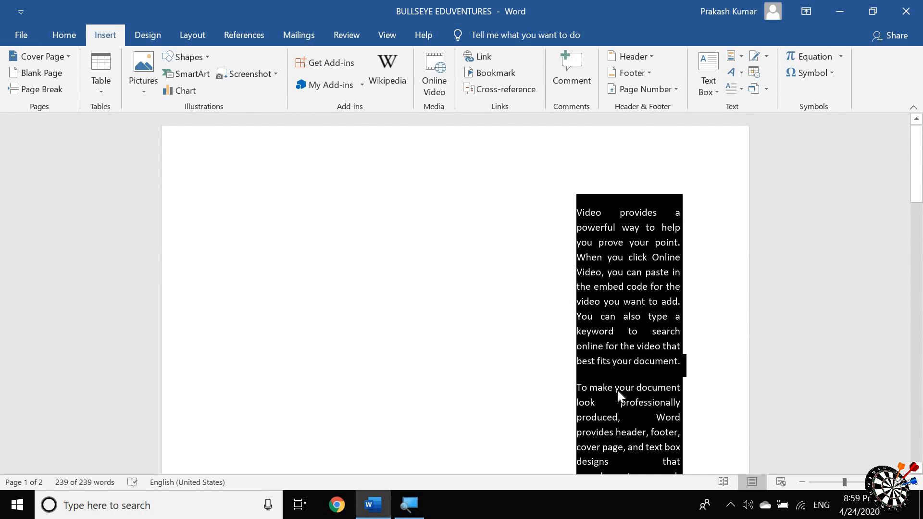
pyautogui.scroll(-12, 618, 391)
pyautogui.scroll(12, 618, 391)
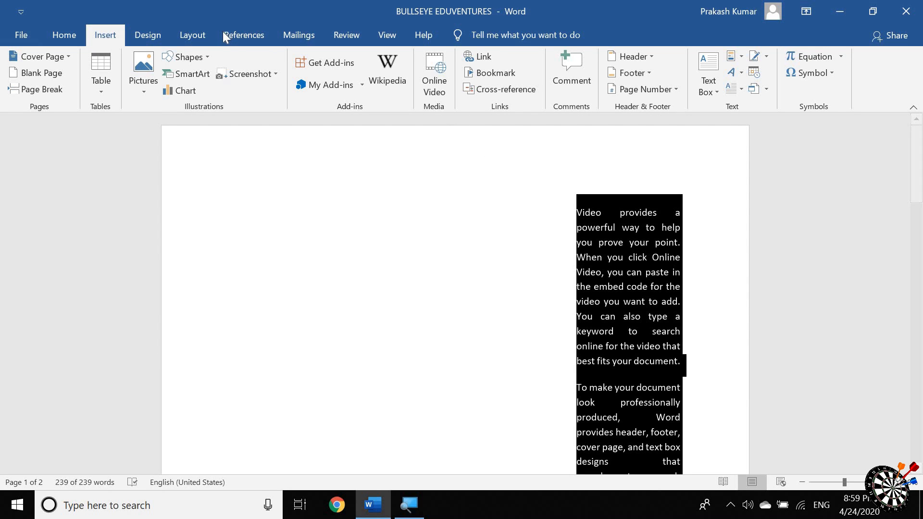
# Step: Decrease the indent of all the sample paragraphs back to the margin, then delete the entire text
pyautogui.click(68, 39)
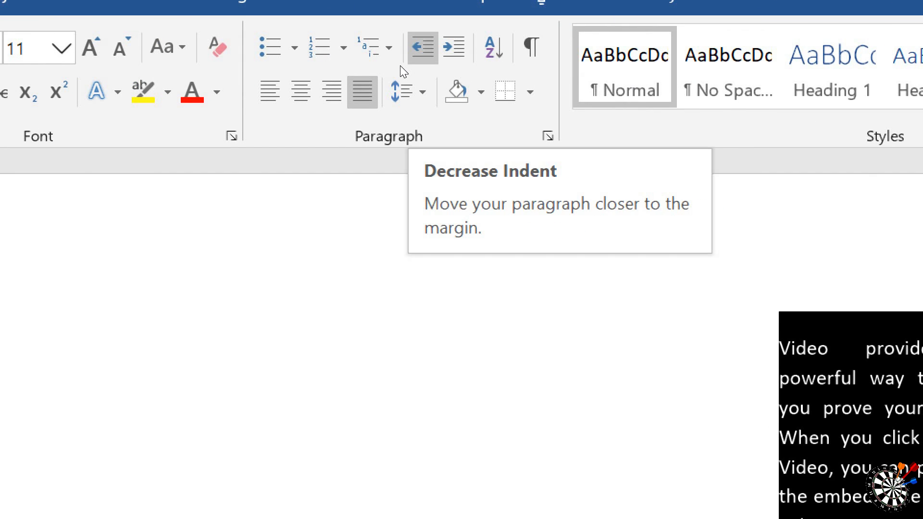
pyautogui.click(400, 66)
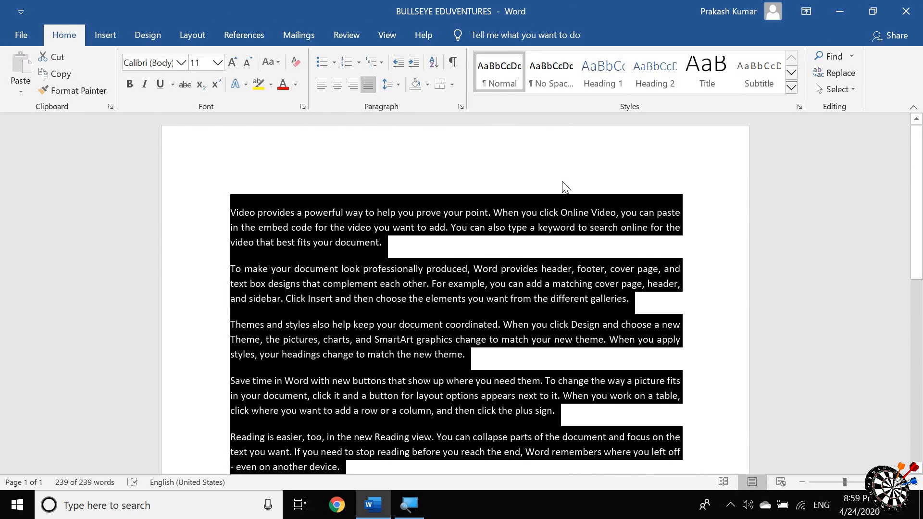
pyautogui.press('Delete')
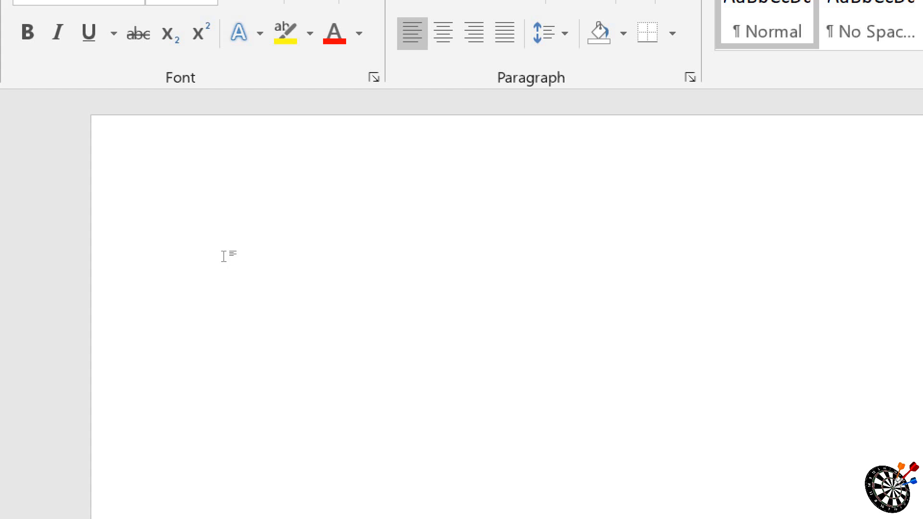
# Step: Enter the numbers 21, 45, 9, 0, 6, 3, 2, 4 and 5, each on its own line
pyautogui.write('21 ')
pyautogui.write('45')
pyautogui.press('Return')
pyautogui.write('9')
pyautogui.press('Return')
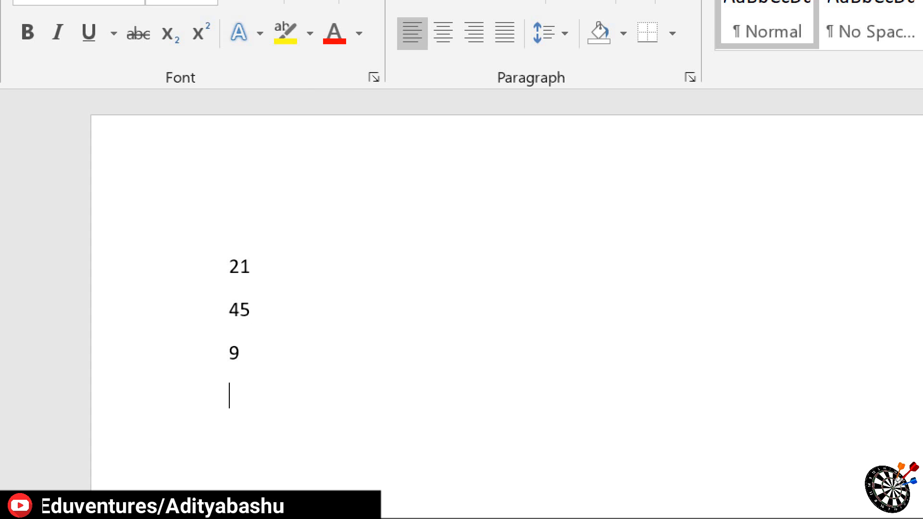
pyautogui.write('0')
pyautogui.press('Return')
pyautogui.write('6')
pyautogui.press('Return')
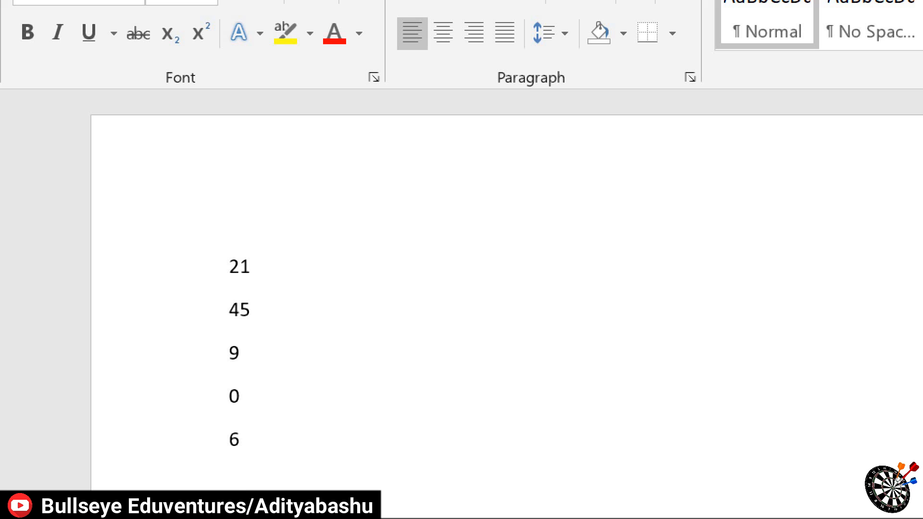
pyautogui.write('3')
pyautogui.press('Return')
pyautogui.write('2')
pyautogui.press('Return')
pyautogui.write('4')
pyautogui.press('Return')
pyautogui.write('5')
pyautogui.press('Return')
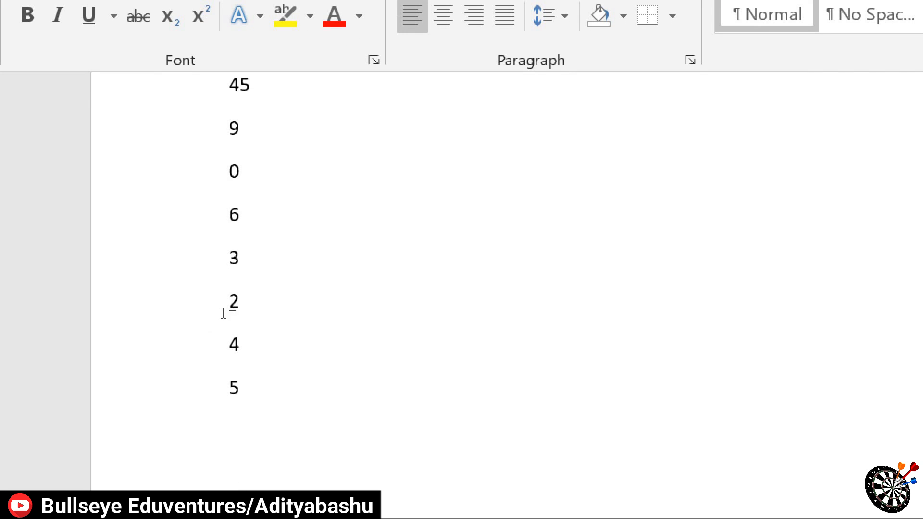
pyautogui.scroll(3, 309, 278)
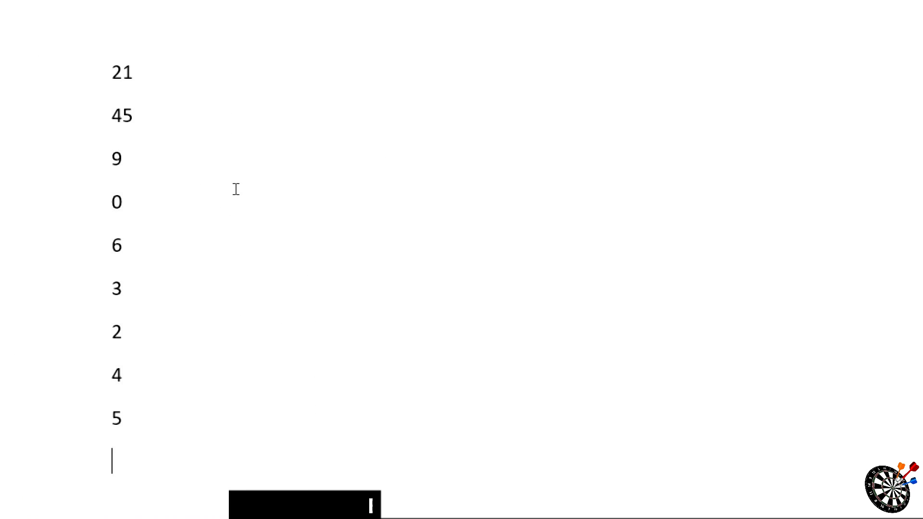
# Step: Sort the whole number list by paragraphs as numbers in ascending order and clear the selection
pyautogui.hotkey('ctrl', 'a')
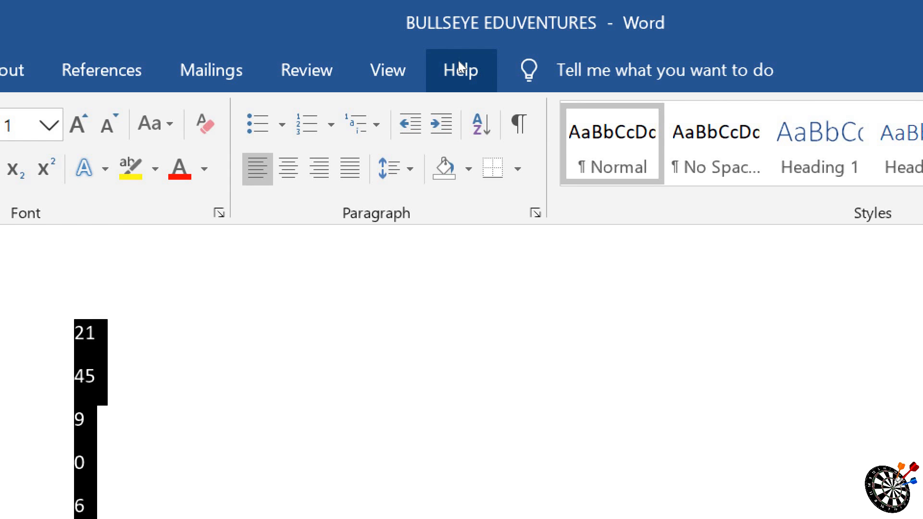
pyautogui.click(481, 124)
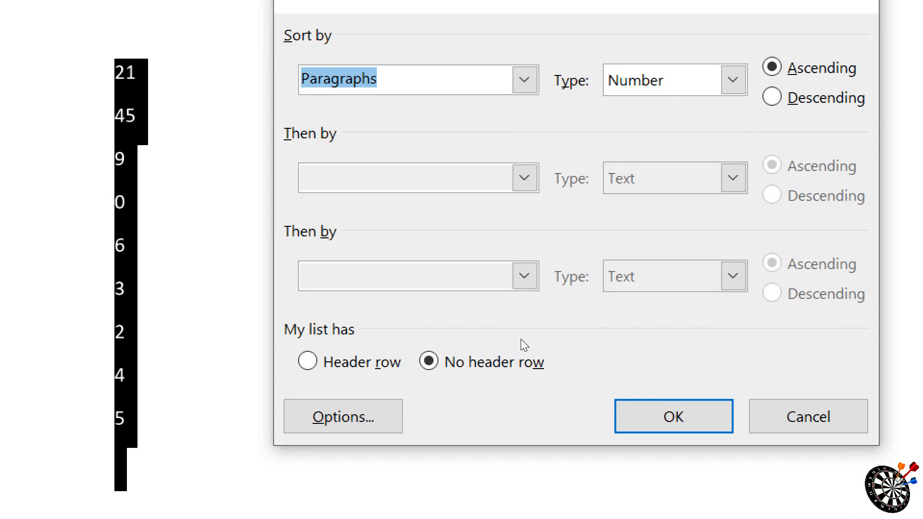
pyautogui.click(673, 416)
pyautogui.click(221, 176)
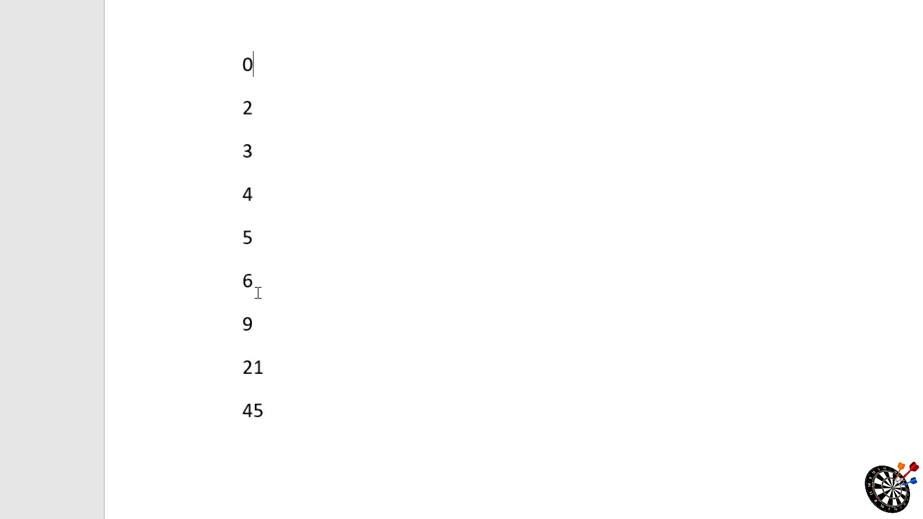
# Step: Sort the whole number list in descending order and clear the selection
pyautogui.hotkey('ctrl', 'a')
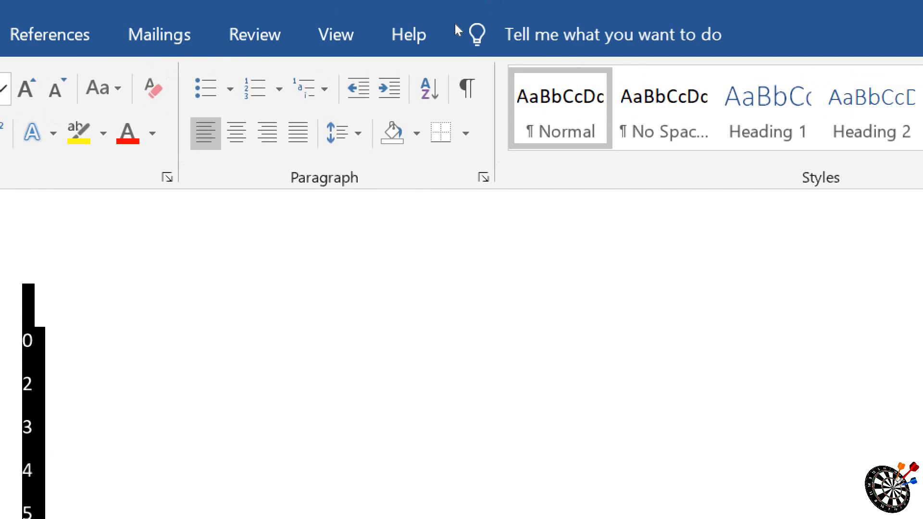
pyautogui.click(432, 62)
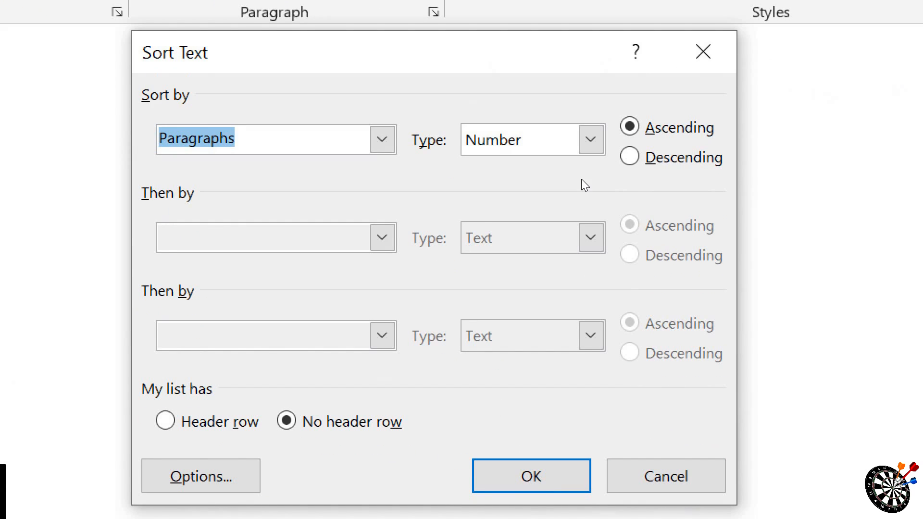
pyautogui.click(630, 157)
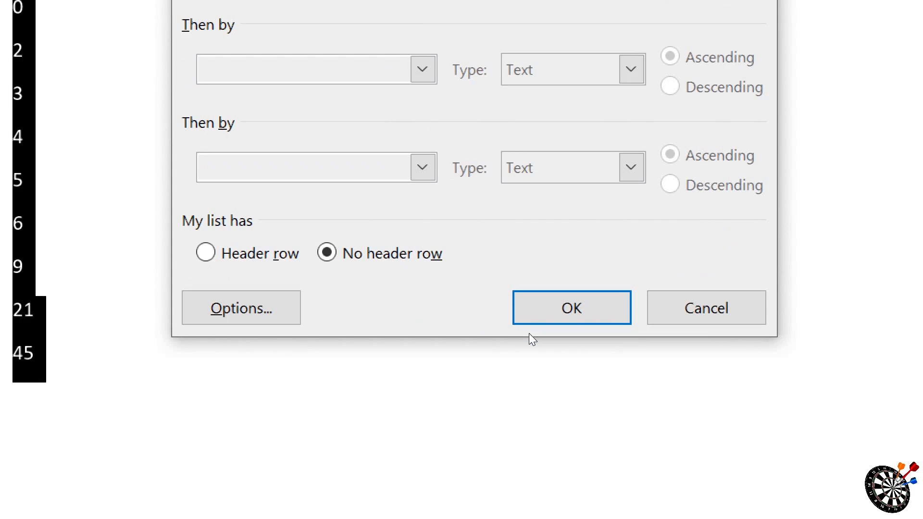
pyautogui.click(531, 478)
pyautogui.click(300, 201)
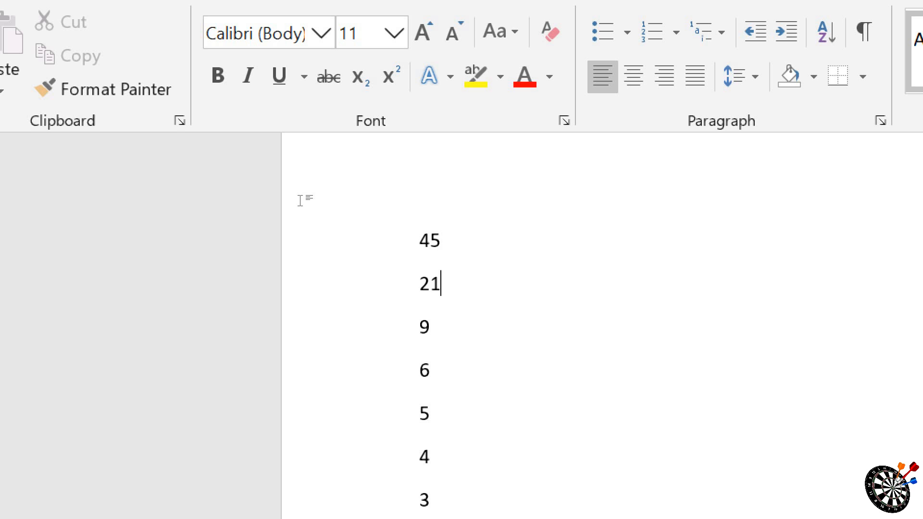
# Step: Replace the number list with the letters S, R, T, U, Q, A, D, F, G, H and J, each on its own line
pyautogui.hotkey('ctrl', 'a')
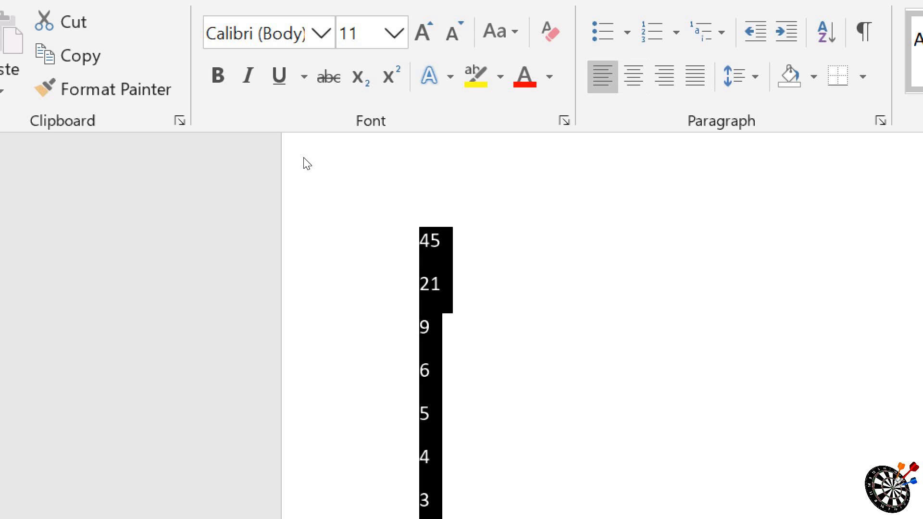
pyautogui.press('Delete')
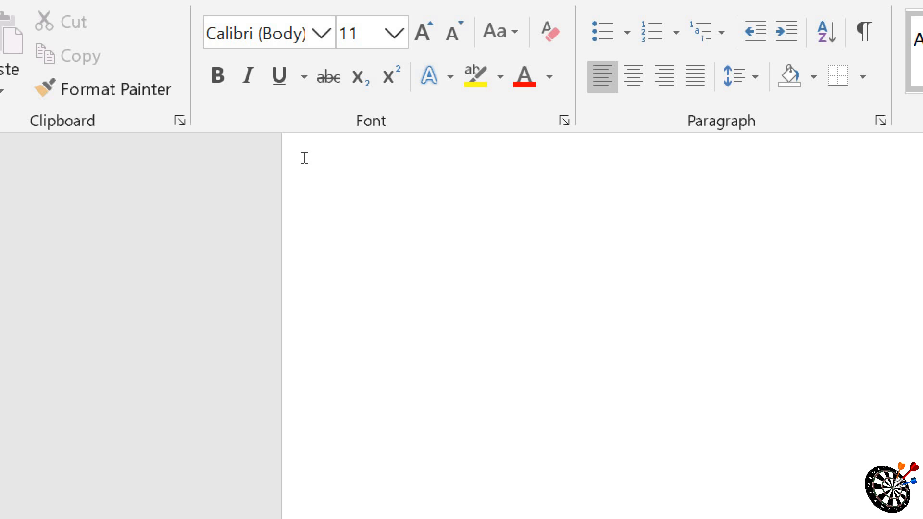
pyautogui.write('S')
pyautogui.press('Return')
pyautogui.write('R')
pyautogui.press('Return')
pyautogui.write('T')
pyautogui.press('Return')
pyautogui.write('U')
pyautogui.press('Return')
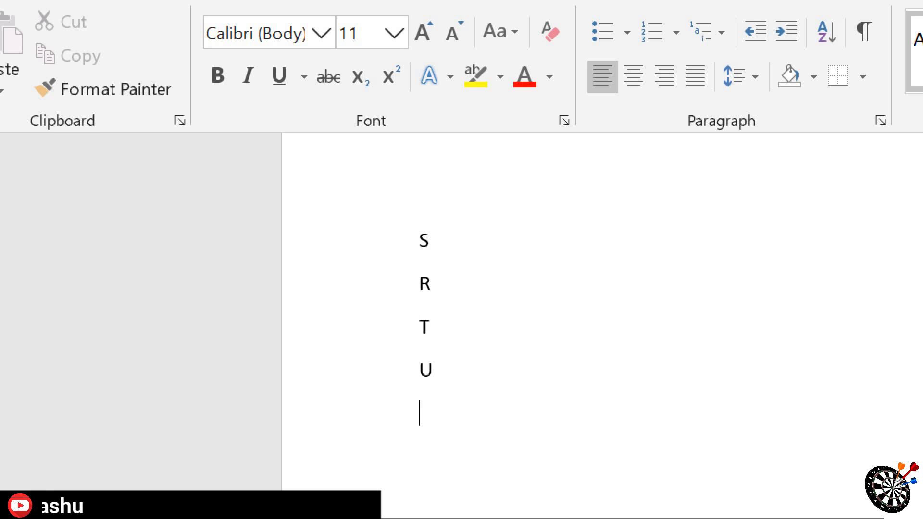
pyautogui.write('Q')
pyautogui.press('Return')
pyautogui.write('A')
pyautogui.press('Return')
pyautogui.write('D')
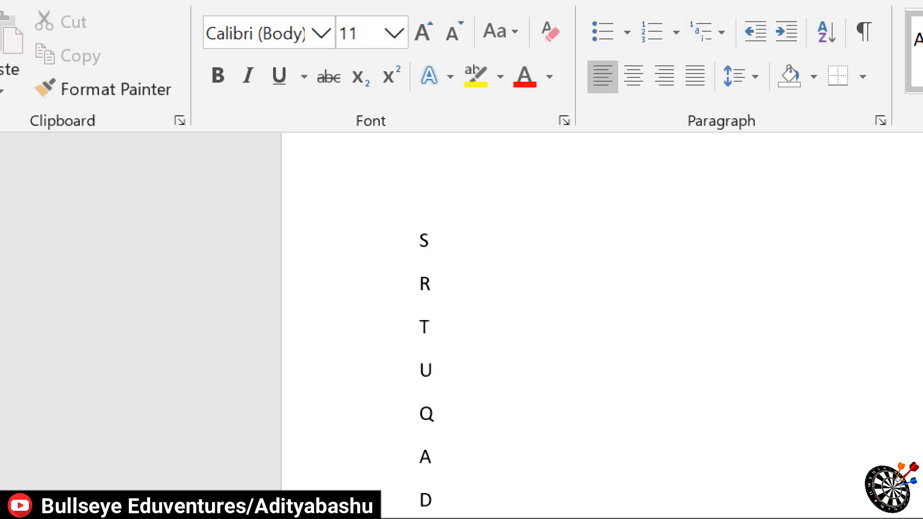
pyautogui.press('Return')
pyautogui.write('F')
pyautogui.press('Return')
pyautogui.write('G')
pyautogui.press('Return')
pyautogui.write('H')
pyautogui.press('Return')
pyautogui.write('J')
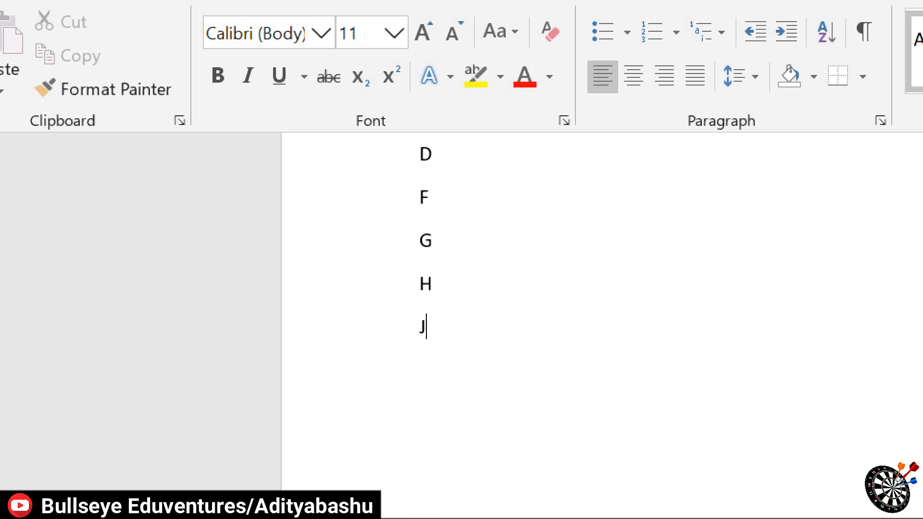
pyautogui.scroll(3, 221, 210)
pyautogui.scroll(-3, 221, 210)
pyautogui.scroll(3, 221, 210)
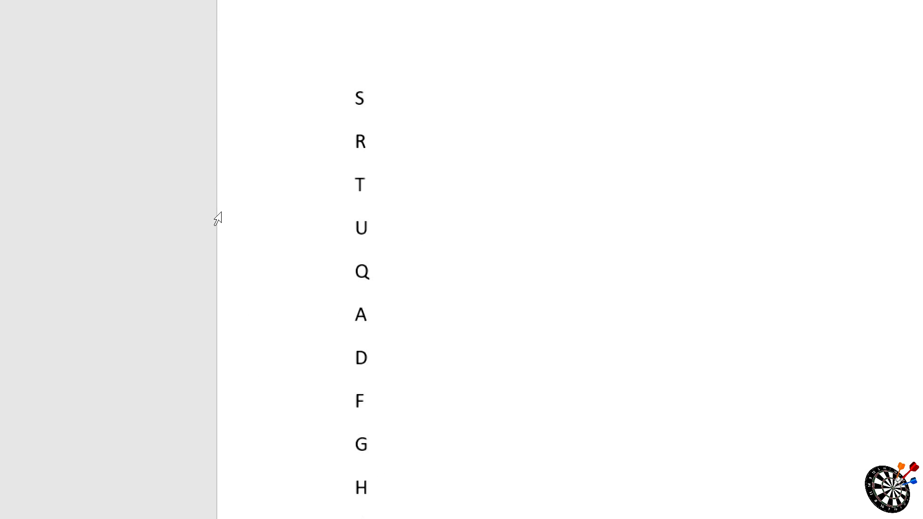
# Step: Sort the whole letter list by paragraphs as text in ascending order and clear the selection
pyautogui.hotkey('ctrl', 'a')
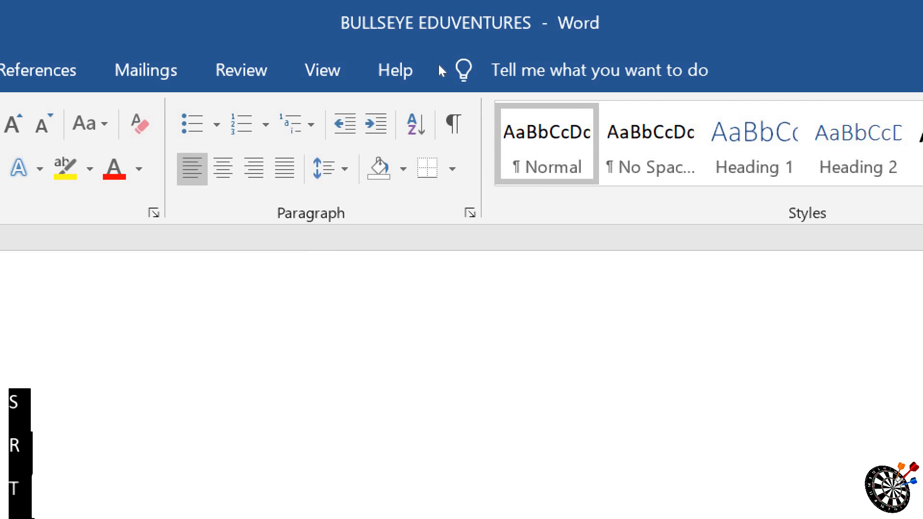
pyautogui.click(416, 124)
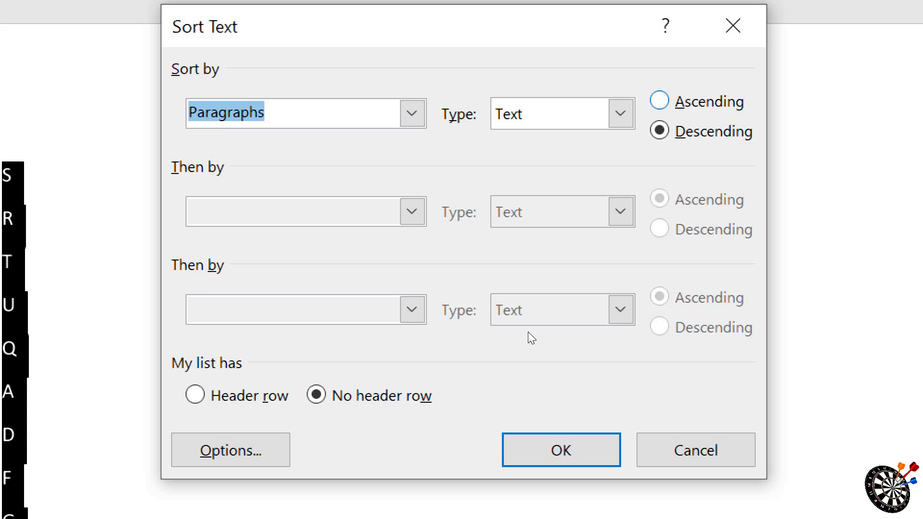
pyautogui.hotkey('alt', 'a')
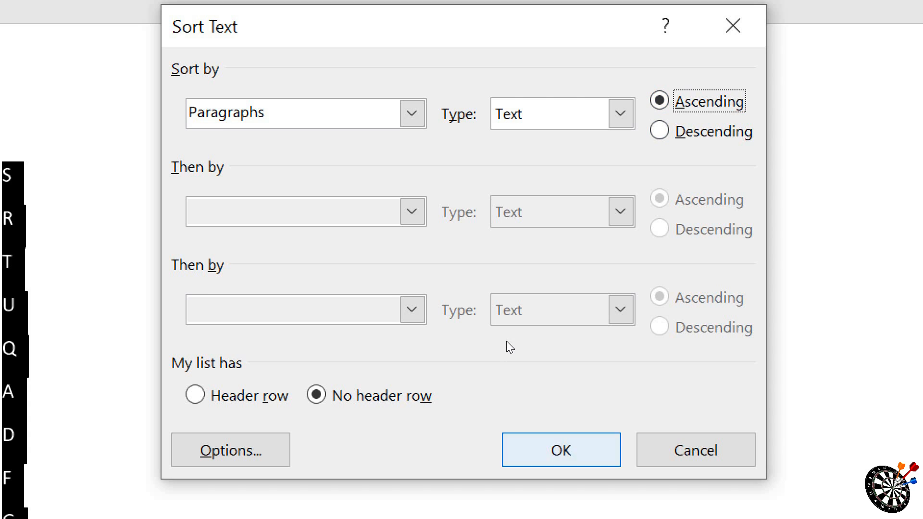
pyautogui.press('Return')
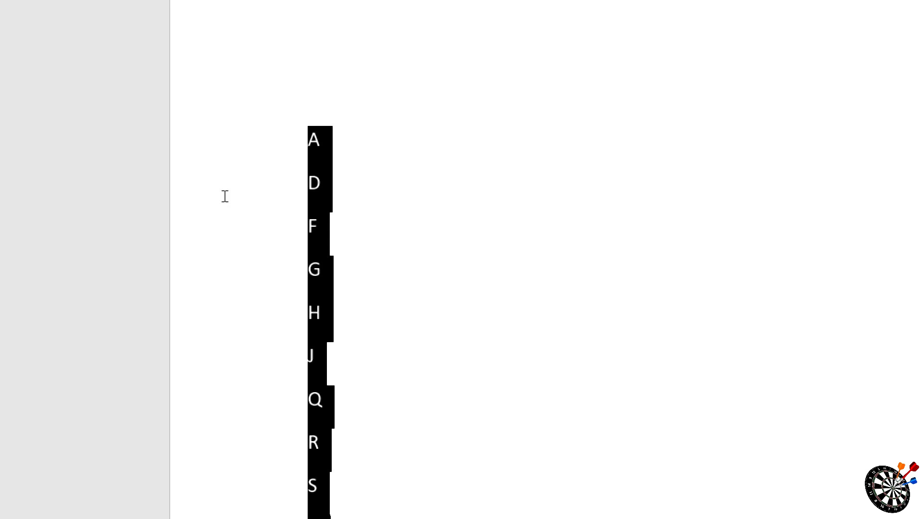
pyautogui.click(225, 196)
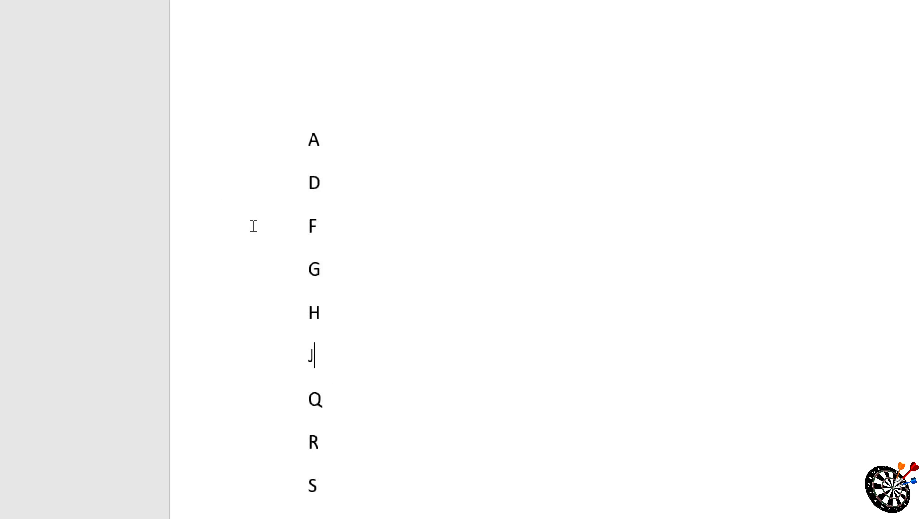
# Step: Sort the whole letter list in descending order
pyautogui.hotkey('ctrl', 'a')
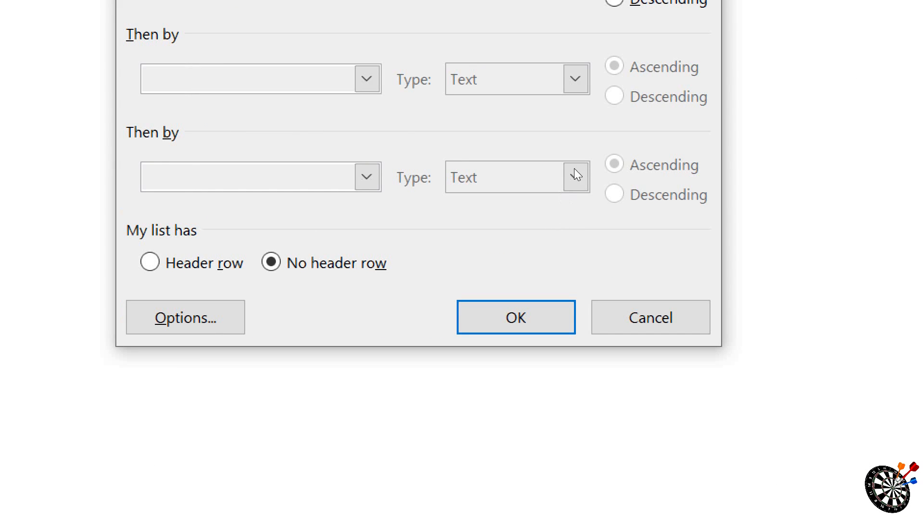
pyautogui.hotkey('alt', 'd')
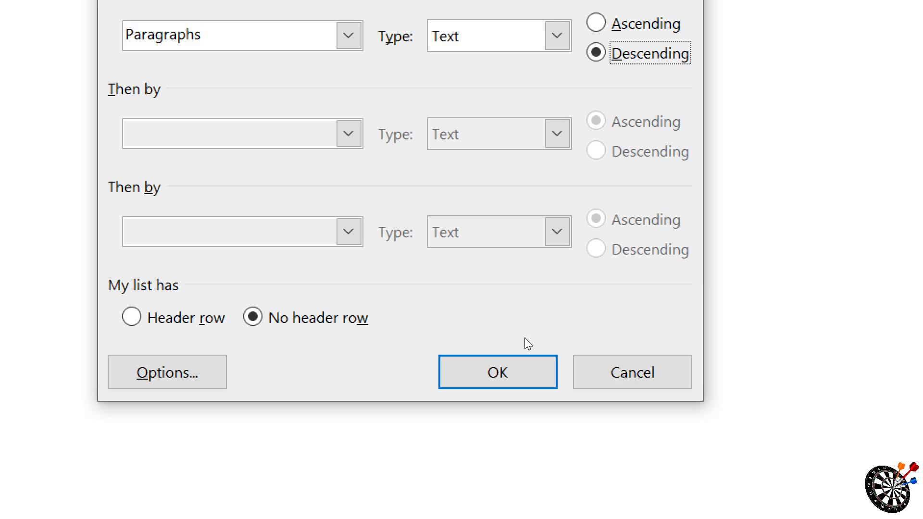
pyautogui.press('Return')
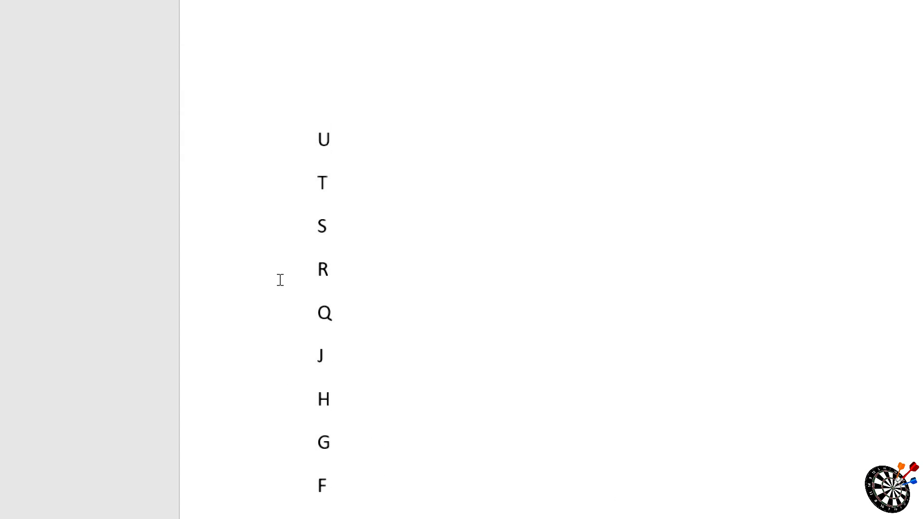
# Step: Delete the letter list and generate sample paragraphs with =RAND()
pyautogui.hotkey('ctrl', 'a')
pyautogui.press('Delete')
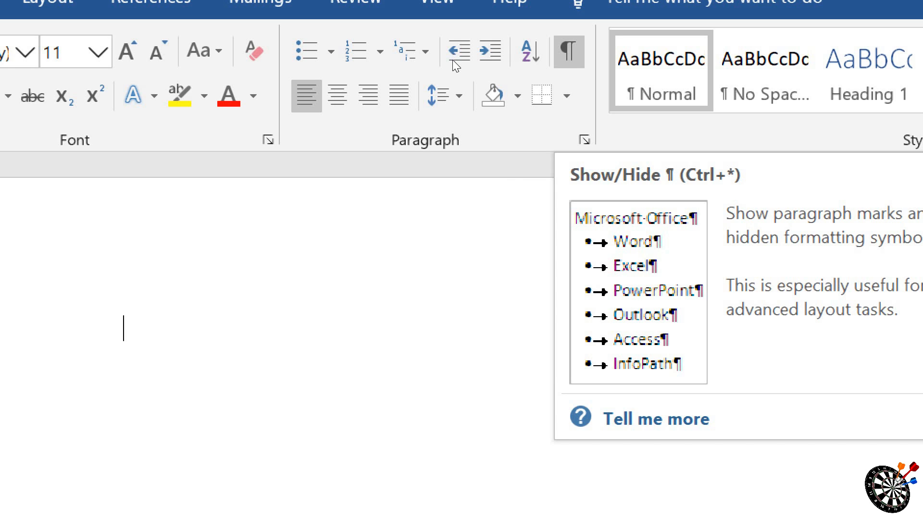
pyautogui.write('=RAN')
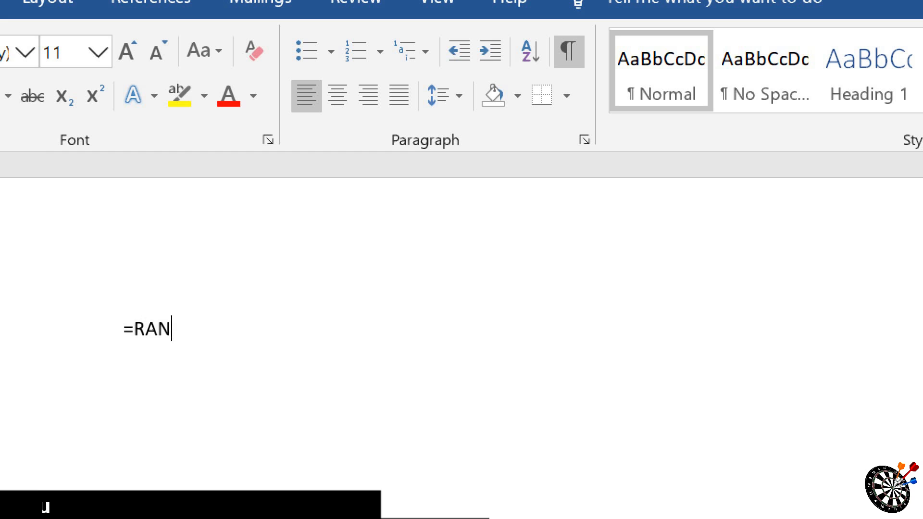
pyautogui.write('D()')
pyautogui.press('Return')
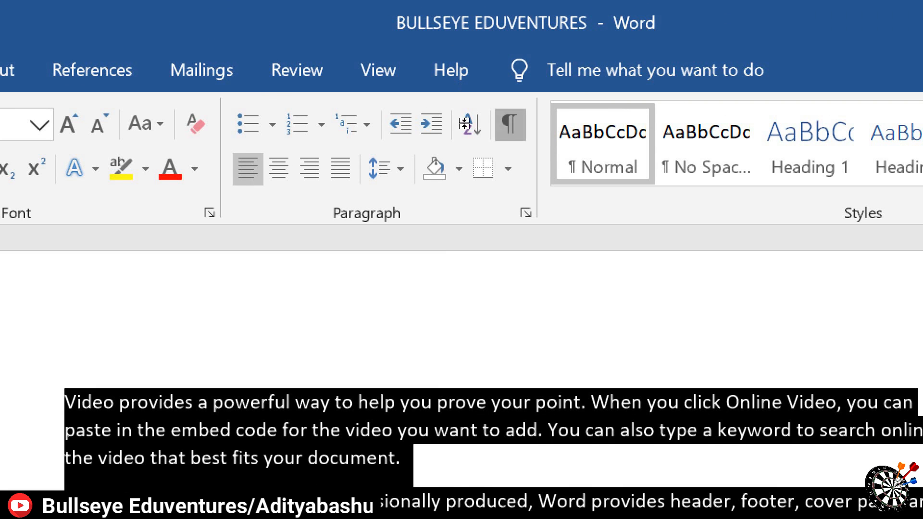
# Step: Show the paragraph marks and hidden formatting symbols in the sample text, and clear the selection
pyautogui.click(510, 125)
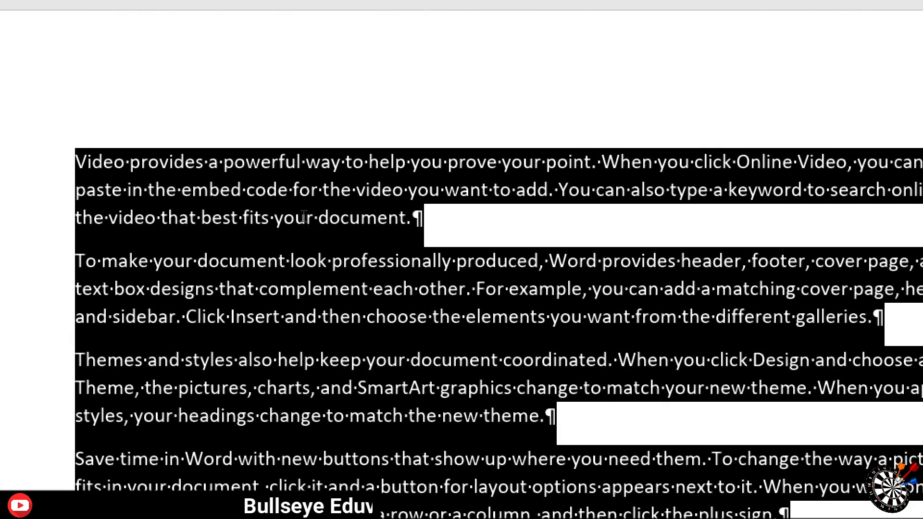
pyautogui.click(304, 217)
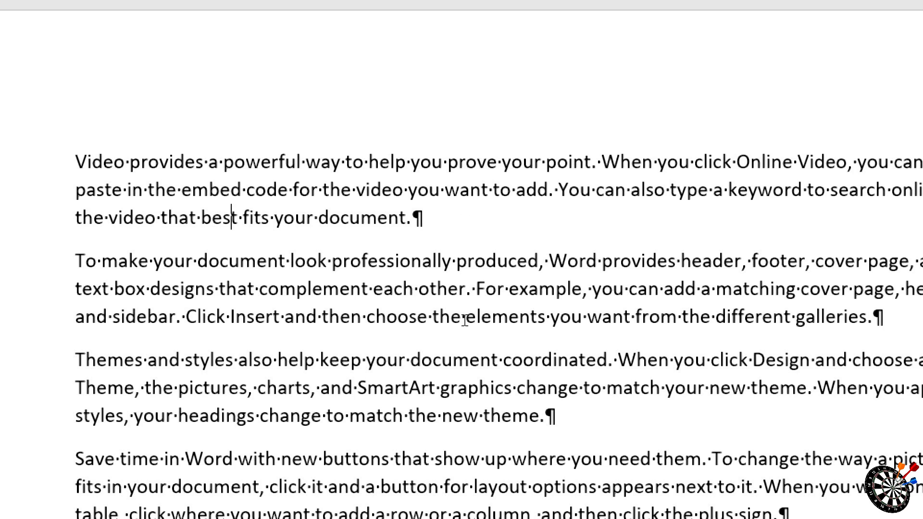
# Step: Hide the paragraph marks and formatting symbols in the sample text, look through the border options, and clear the selection
pyautogui.hotkey('ctrl', 'a')
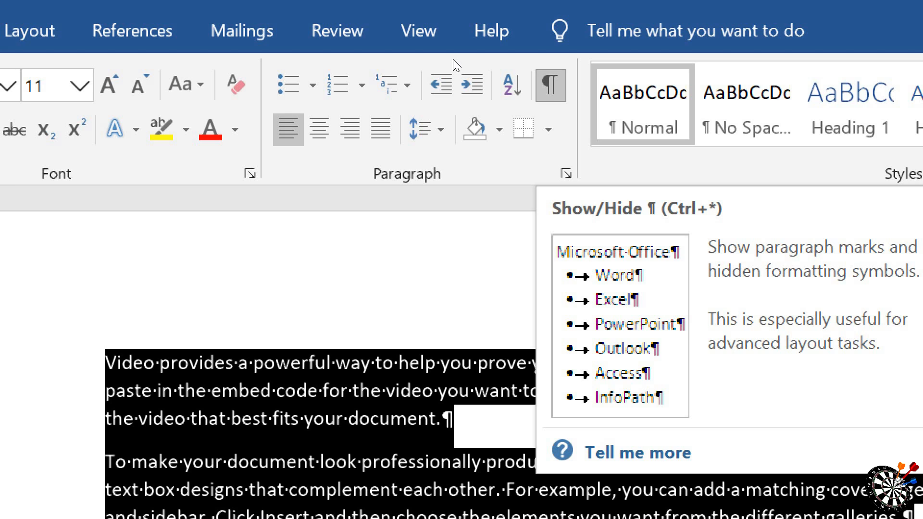
pyautogui.hotkey('ctrl', 'shift', '8')
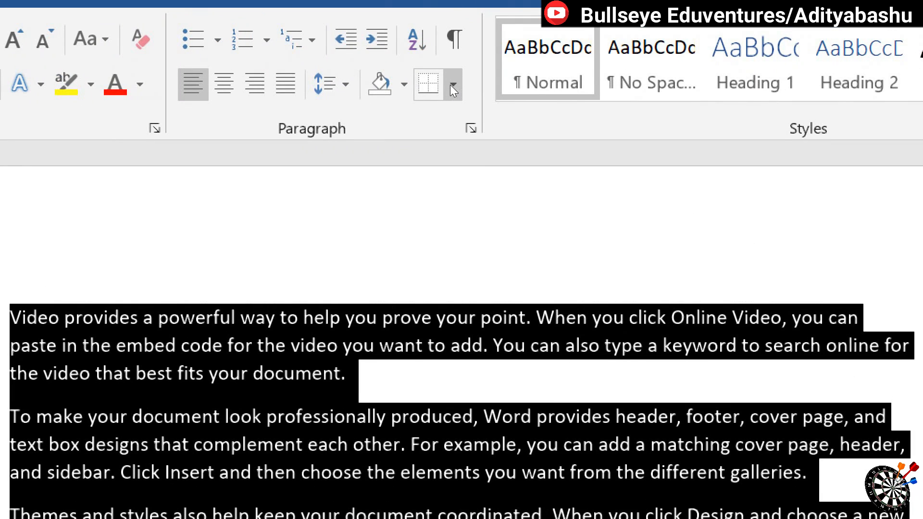
pyautogui.click(452, 86)
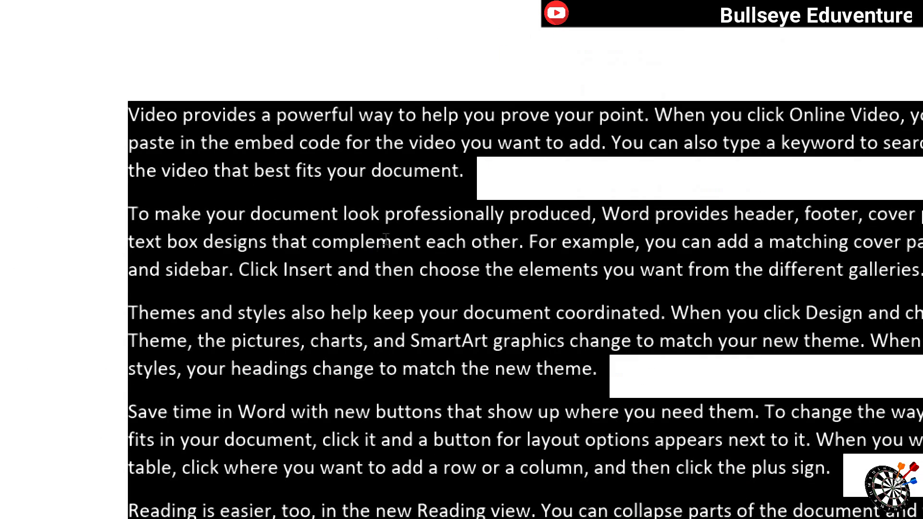
pyautogui.click(414, 170)
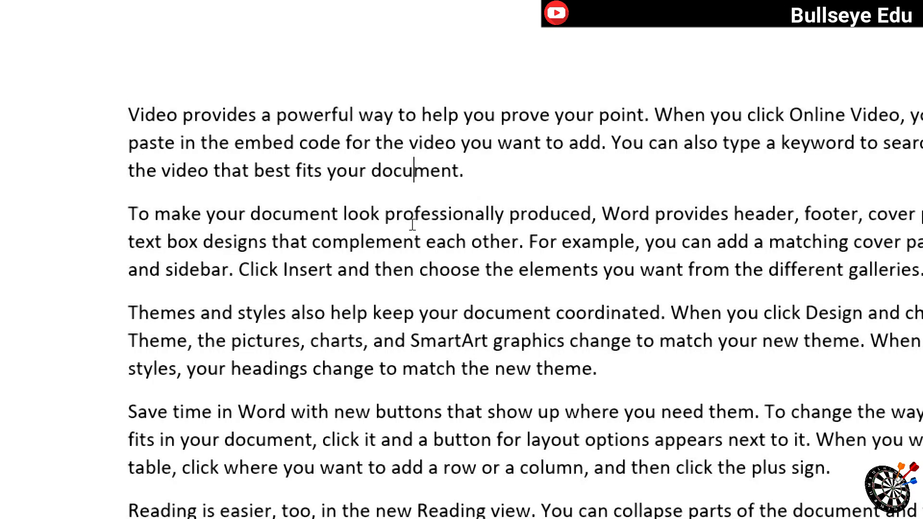
# Step: Apply a bottom border to the whole text, check it below the last paragraph, and clear the selection
pyautogui.hotkey('ctrl', 'a')
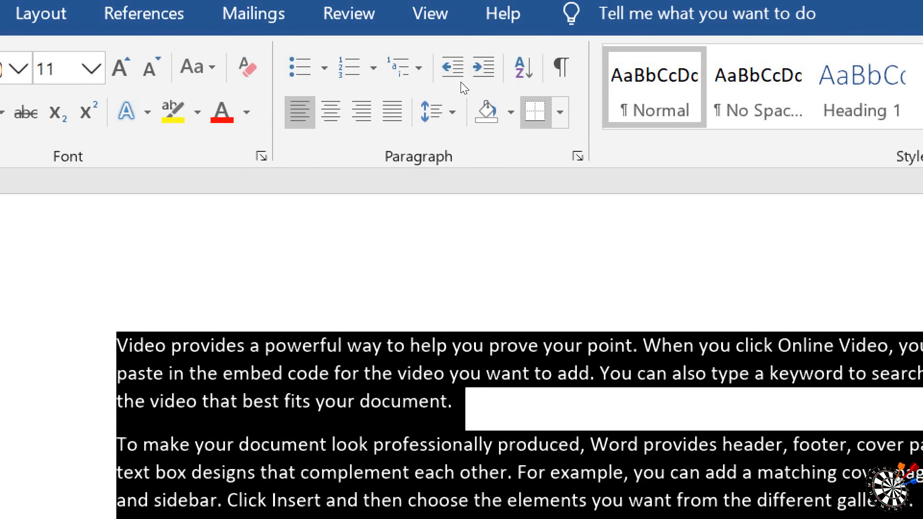
pyautogui.click(559, 112)
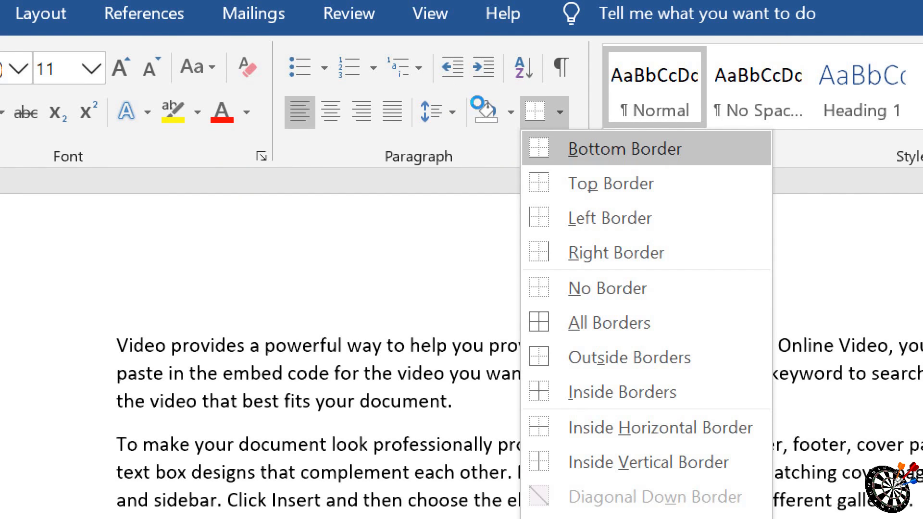
pyautogui.click(464, 383)
pyautogui.scroll(-9, 422, 321)
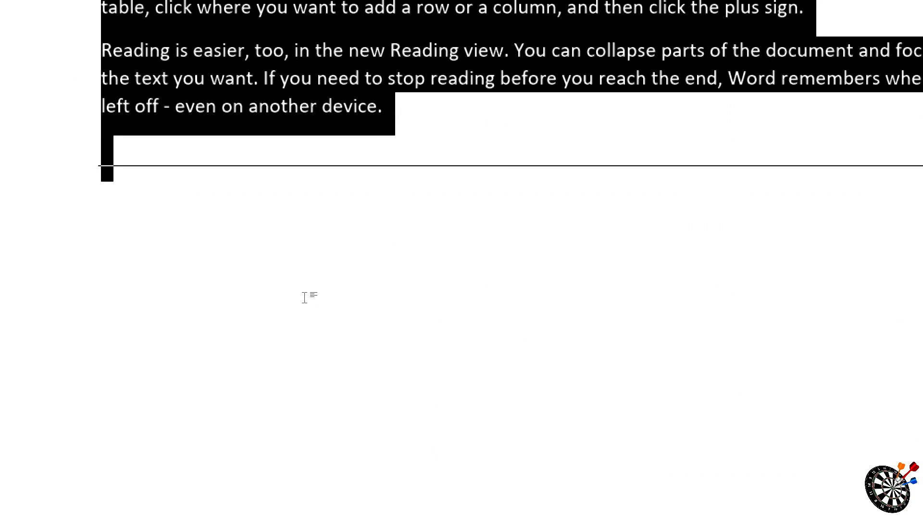
pyautogui.click(303, 298)
# Step: Add a top border to the whole text and clear the selection
pyautogui.hotkey('ctrl', 'a')
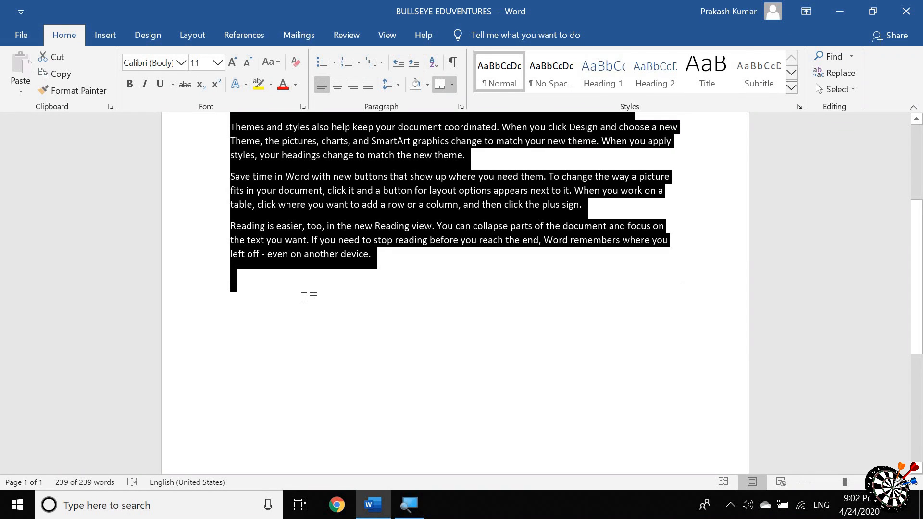
pyautogui.scroll(5, 305, 297)
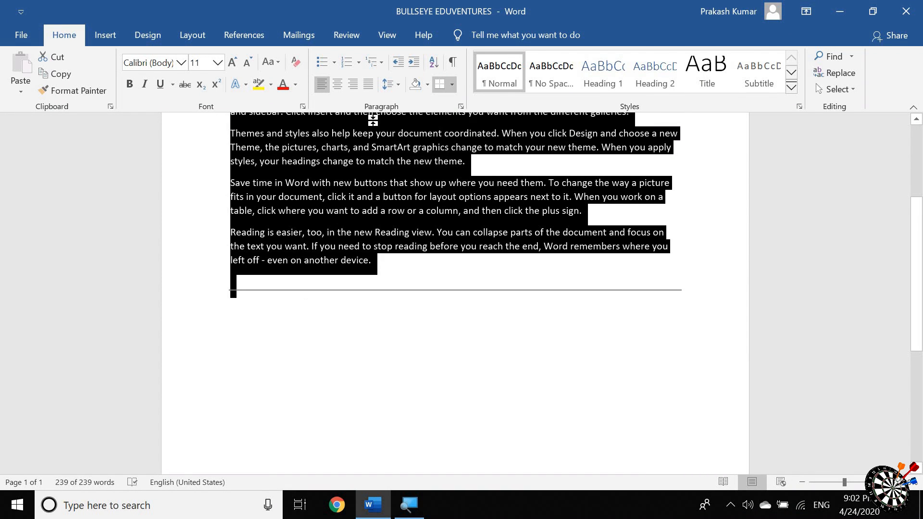
pyautogui.click(452, 85)
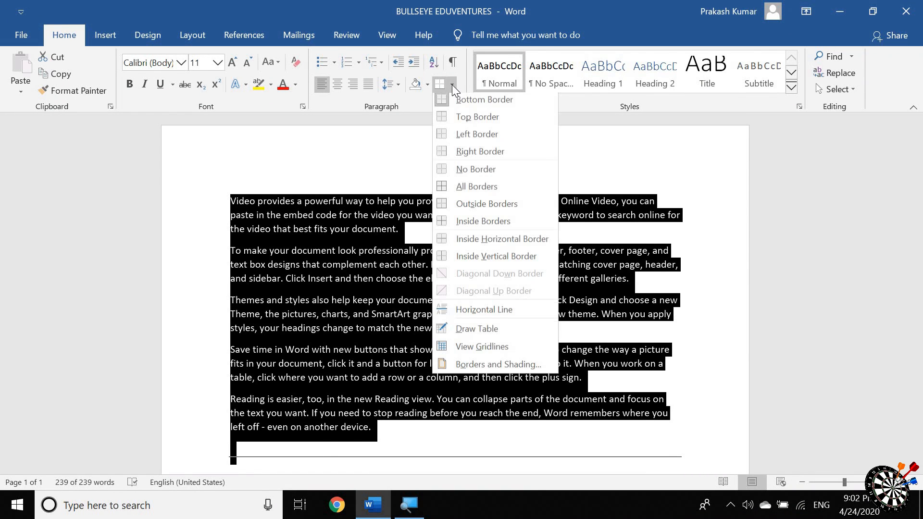
pyautogui.click(466, 120)
pyautogui.click(421, 242)
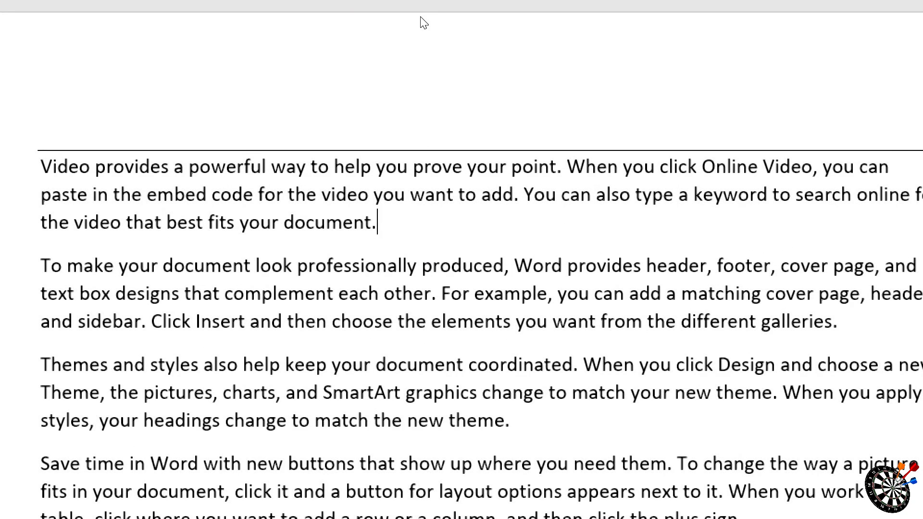
# Step: Add left and right borders to the whole text
pyautogui.hotkey('ctrl', 'a')
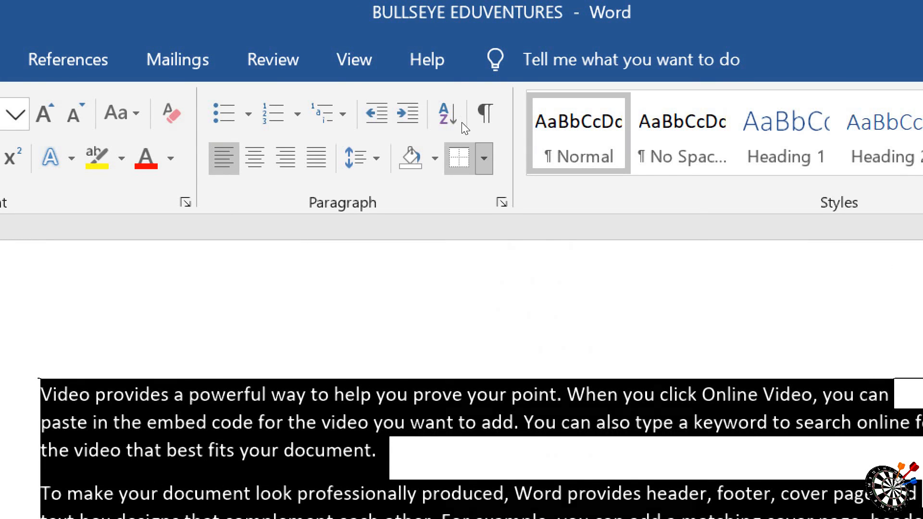
pyautogui.click(483, 18)
pyautogui.click(476, 264)
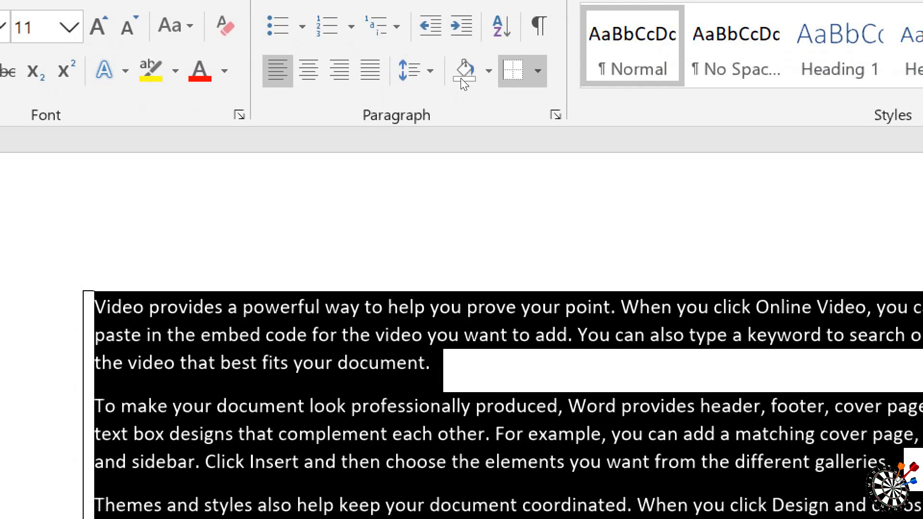
pyautogui.click(537, 71)
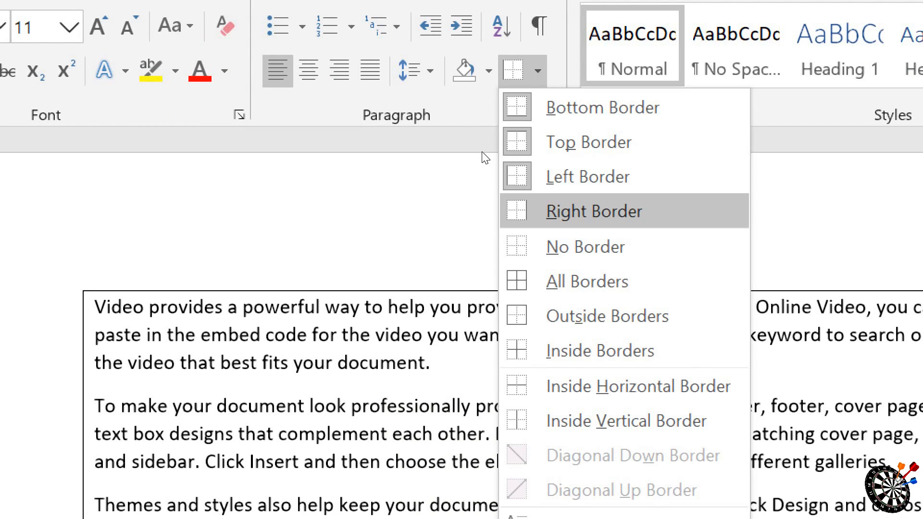
pyautogui.click(595, 212)
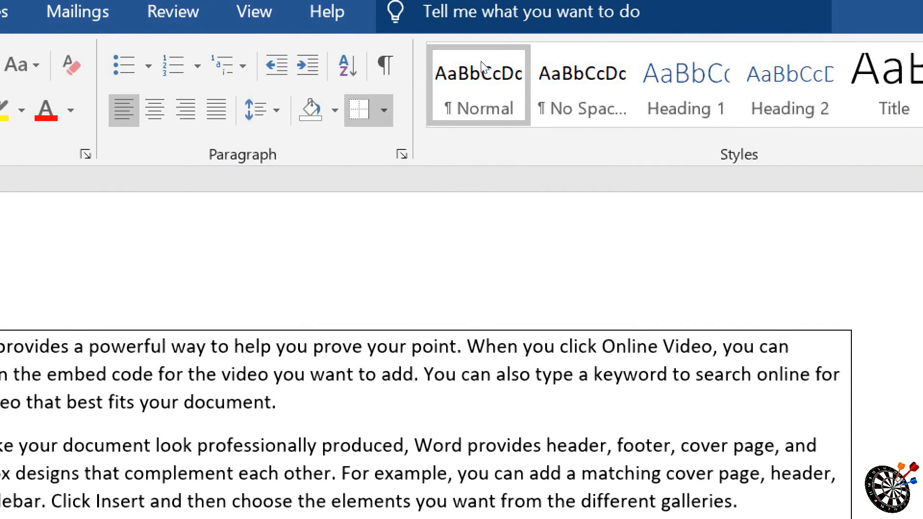
# Step: Remove every border from the whole text with No Border
pyautogui.hotkey('ctrl', 'a')
pyautogui.click(383, 110)
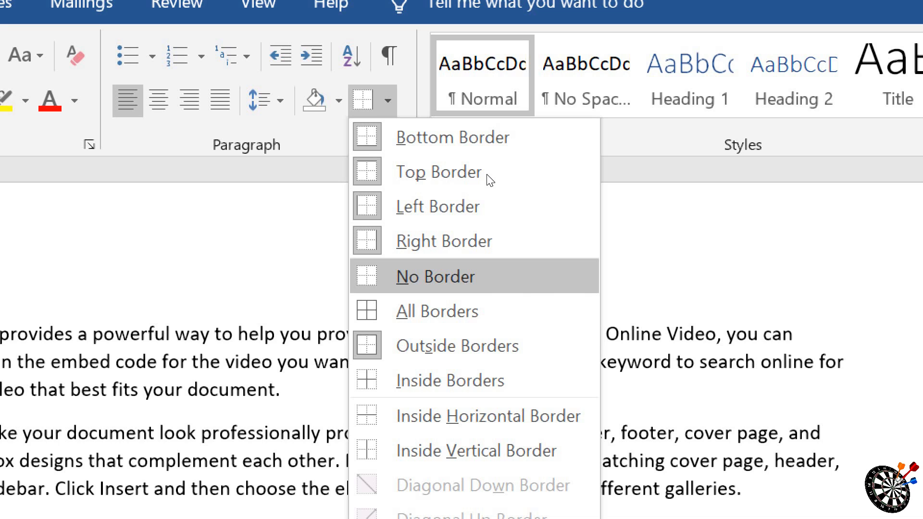
pyautogui.click(486, 174)
# Step: Apply All Borders to the whole text, clear the selection and check the boxed paragraphs
pyautogui.hotkey('ctrl', 'a')
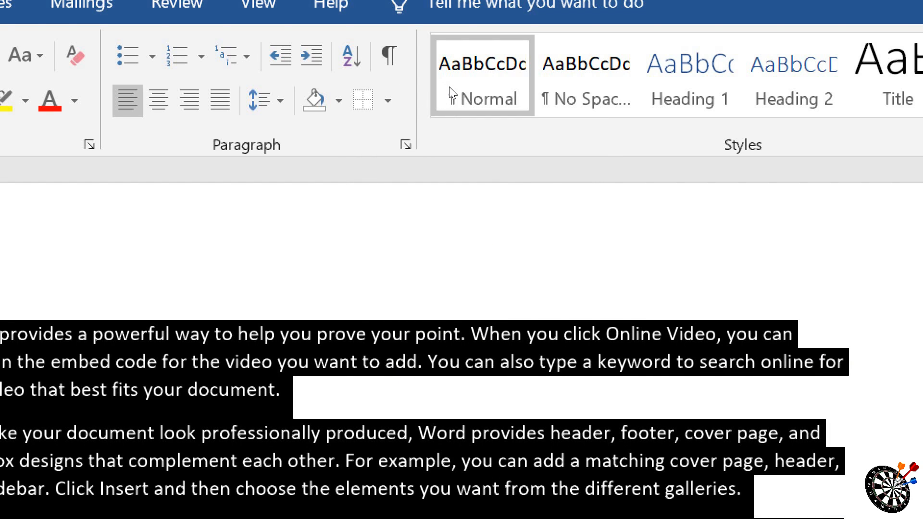
pyautogui.click(388, 101)
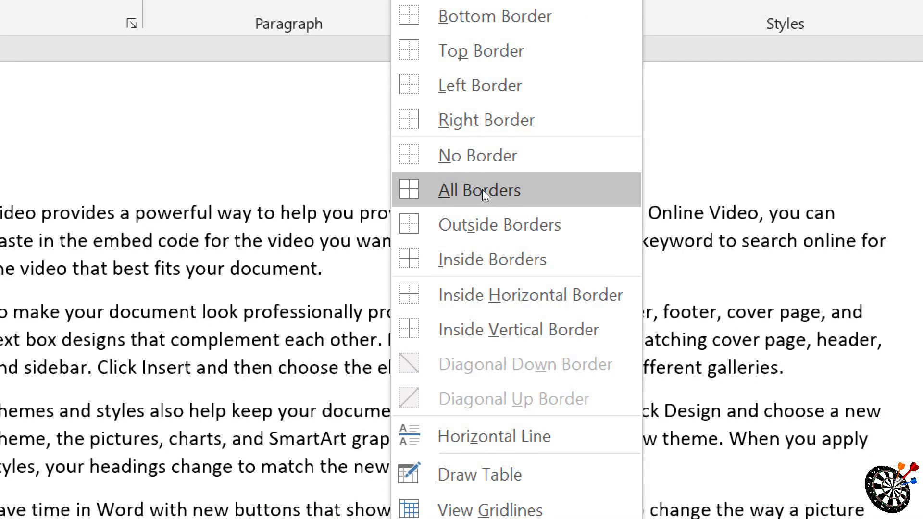
pyautogui.click(481, 192)
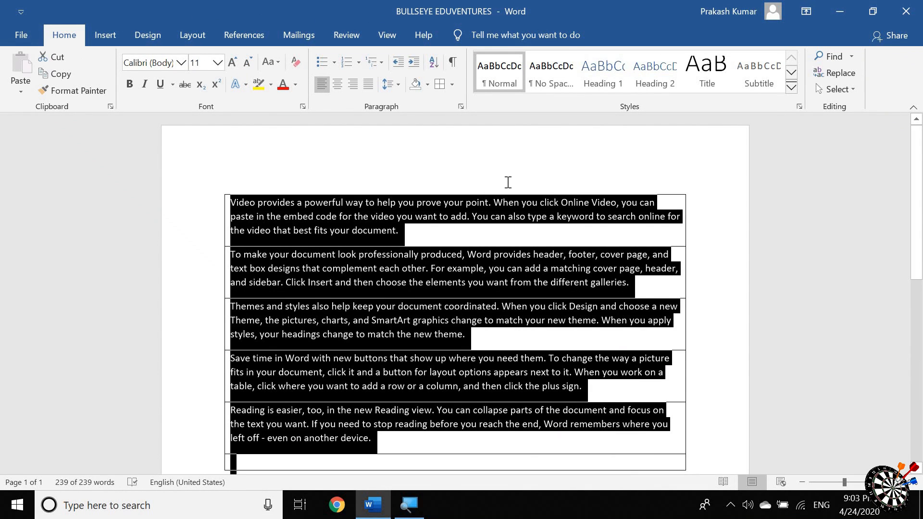
pyautogui.click(543, 215)
pyautogui.scroll(-3, 462, 226)
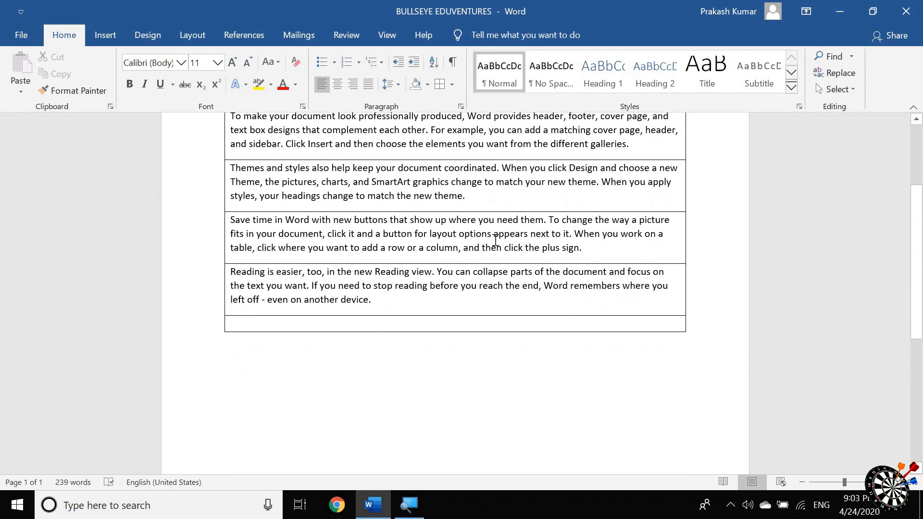
pyautogui.scroll(3, 442, 214)
# Step: Clear all borders from the whole text and apply Outside Borders instead
pyautogui.hotkey('ctrl', 'a')
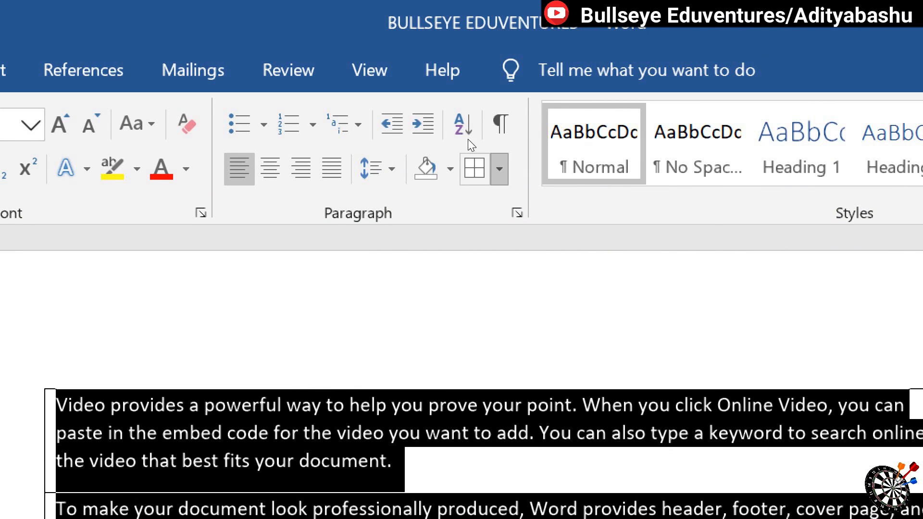
pyautogui.click(471, 169)
pyautogui.click(476, 345)
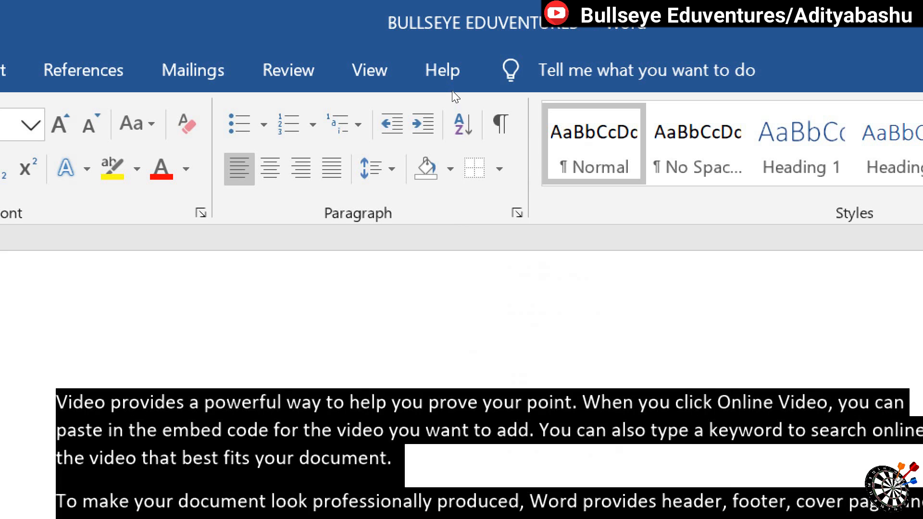
pyautogui.click(499, 169)
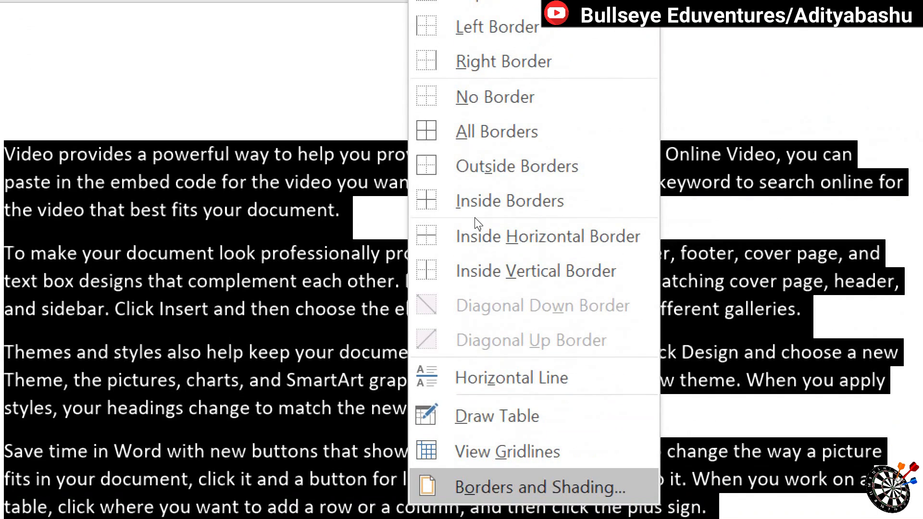
pyautogui.press('Up')
pyautogui.press('Return')
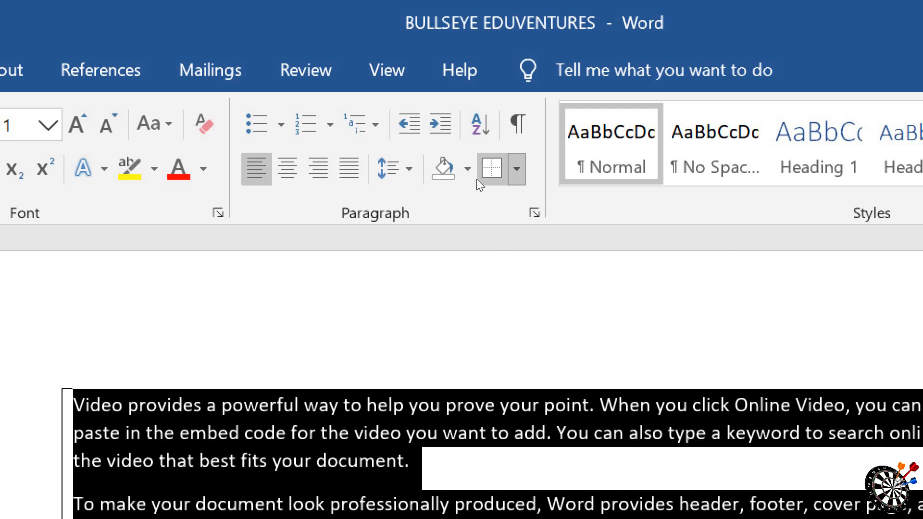
# Step: Add inside borders between the paragraphs of the selected text, and turn the inside horizontal borders off again
pyautogui.click(516, 169)
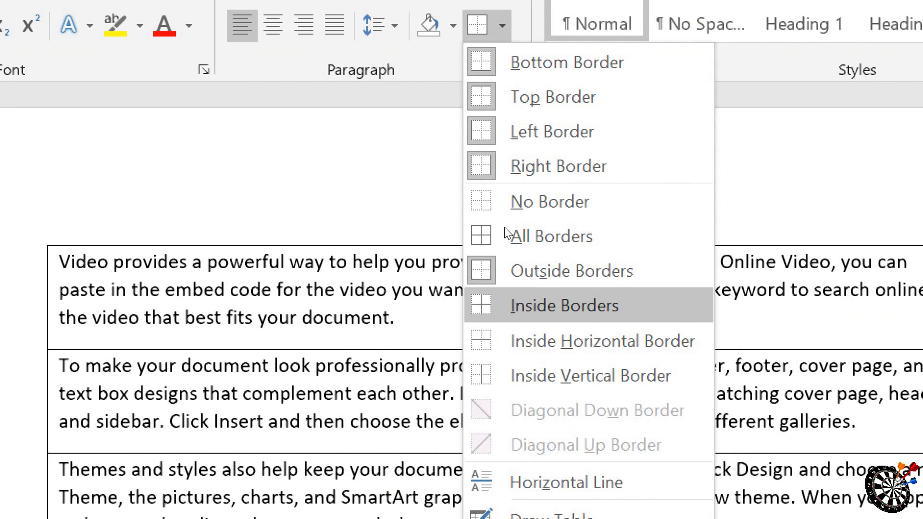
pyautogui.click(506, 236)
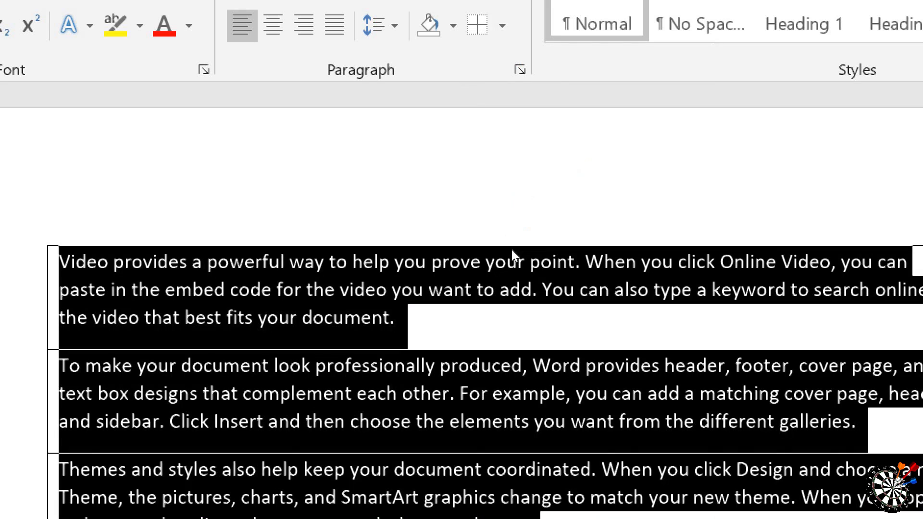
pyautogui.click(512, 256)
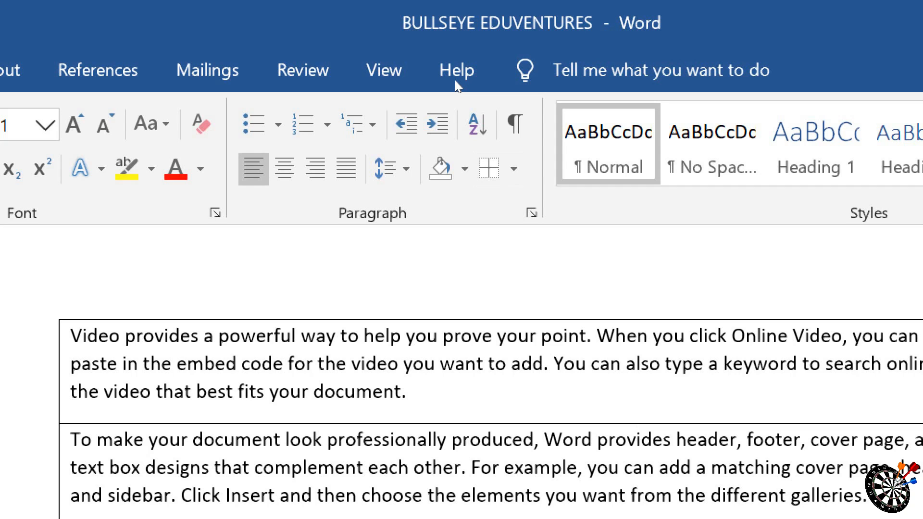
pyautogui.click(513, 169)
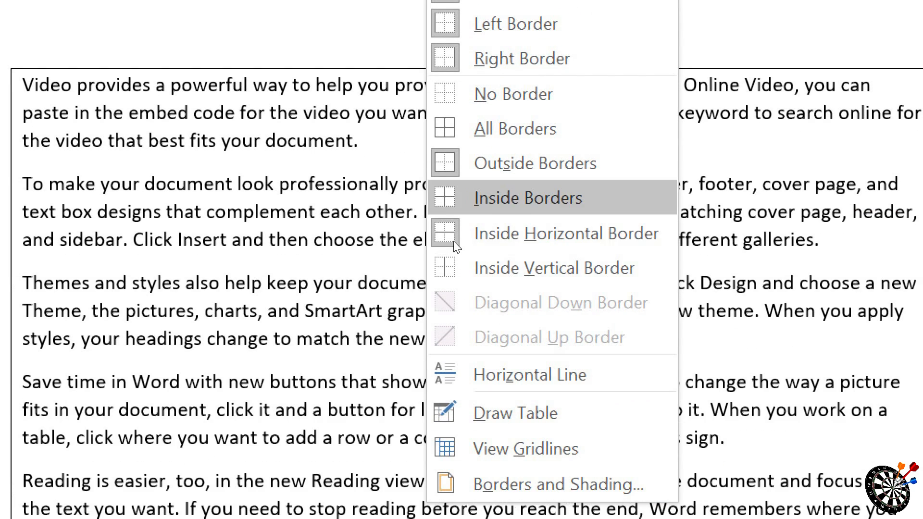
pyautogui.click(521, 242)
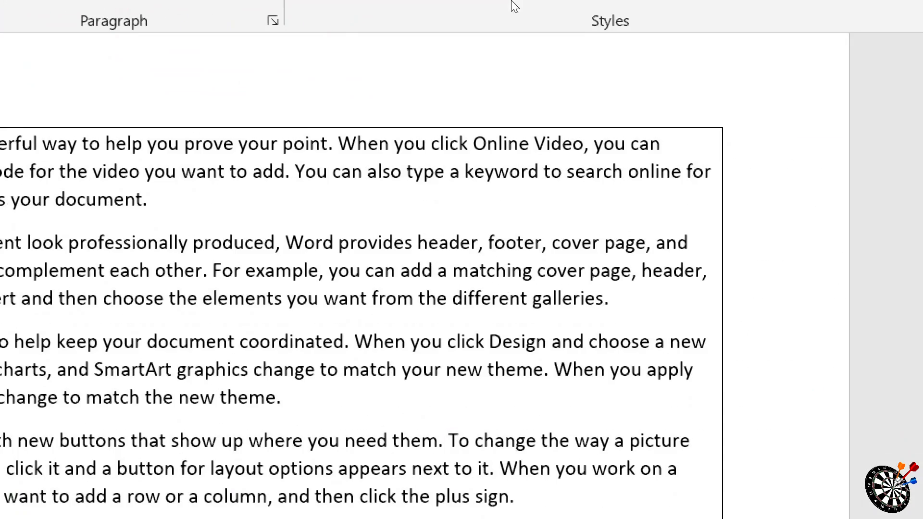
# Step: Apply the Inside Vertical Border option to the whole text and clear the selection
pyautogui.hotkey('ctrl', 'a')
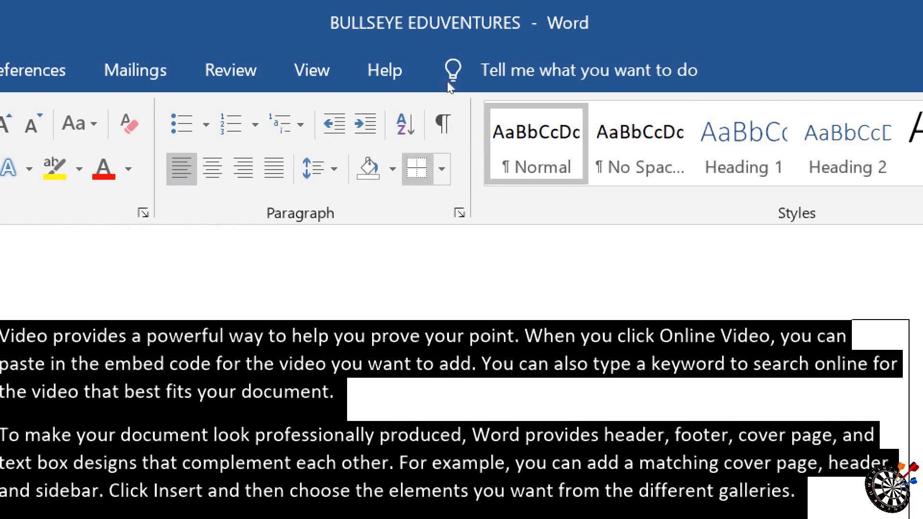
pyautogui.click(441, 168)
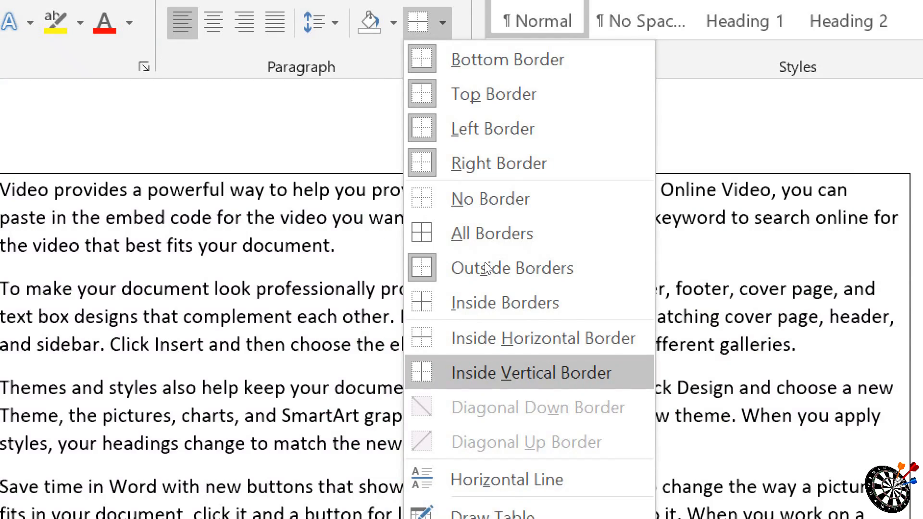
pyautogui.click(486, 268)
pyautogui.click(307, 404)
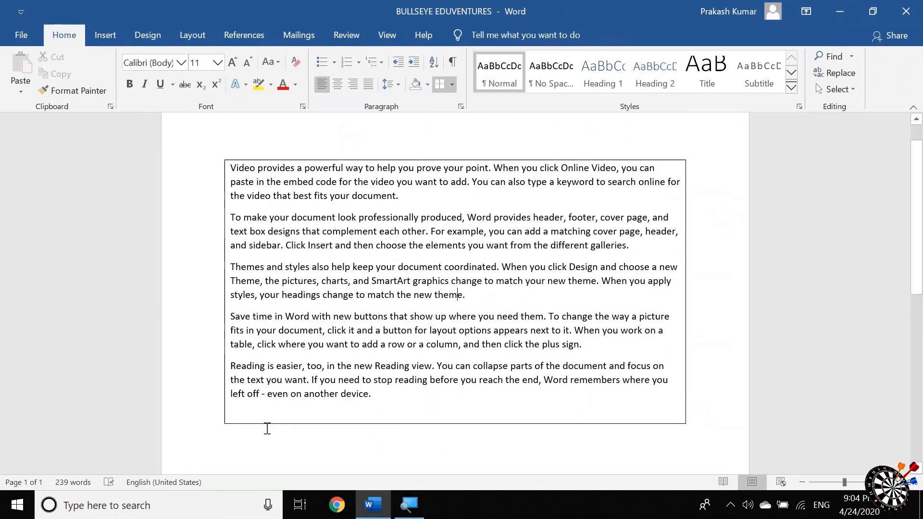
# Step: Insert a horizontal line with the whole text selected, and undo the insertion
pyautogui.hotkey('ctrl', 'a')
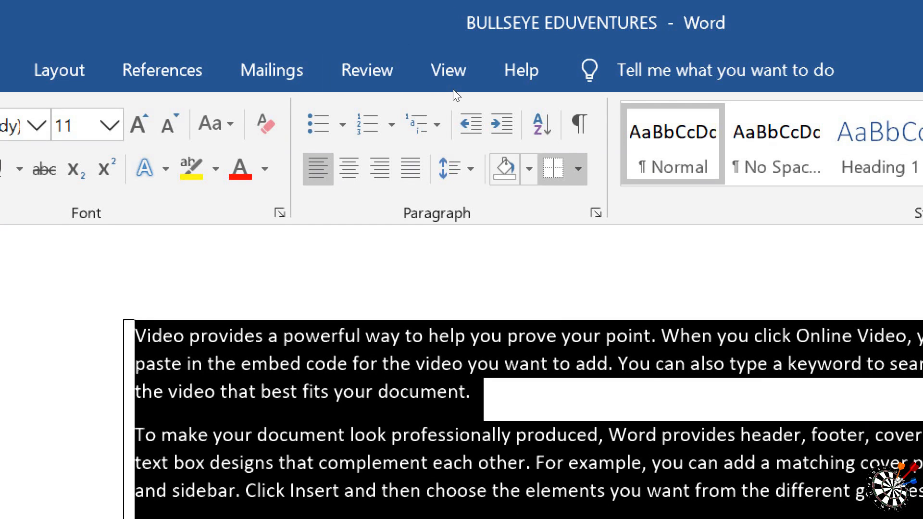
pyautogui.click(578, 169)
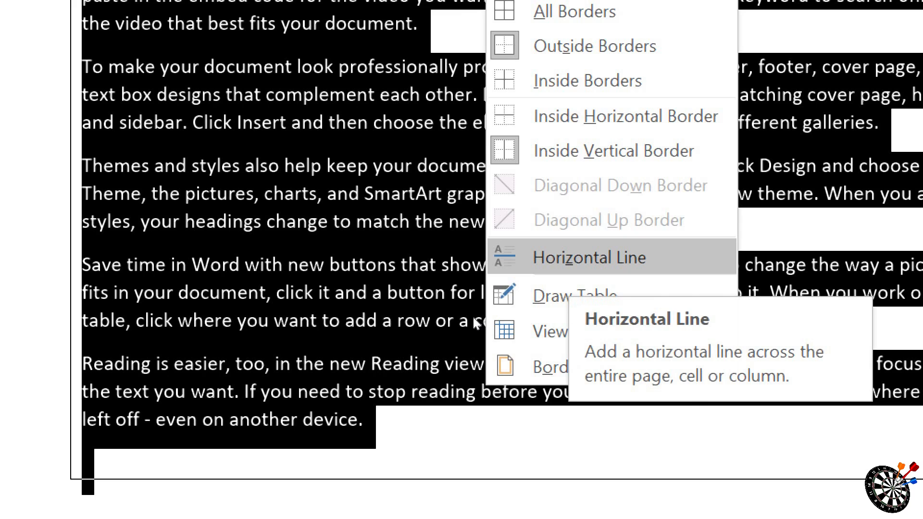
pyautogui.click(569, 258)
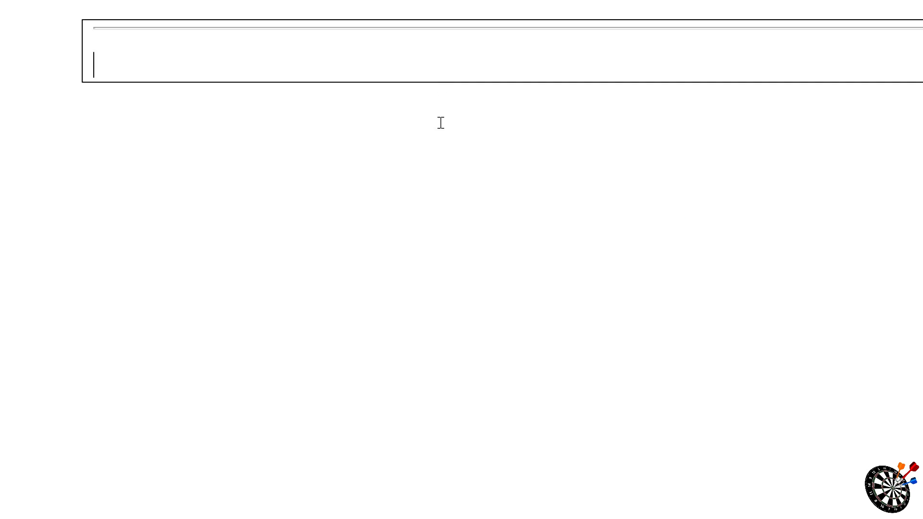
pyautogui.hotkey('ctrl', 'z')
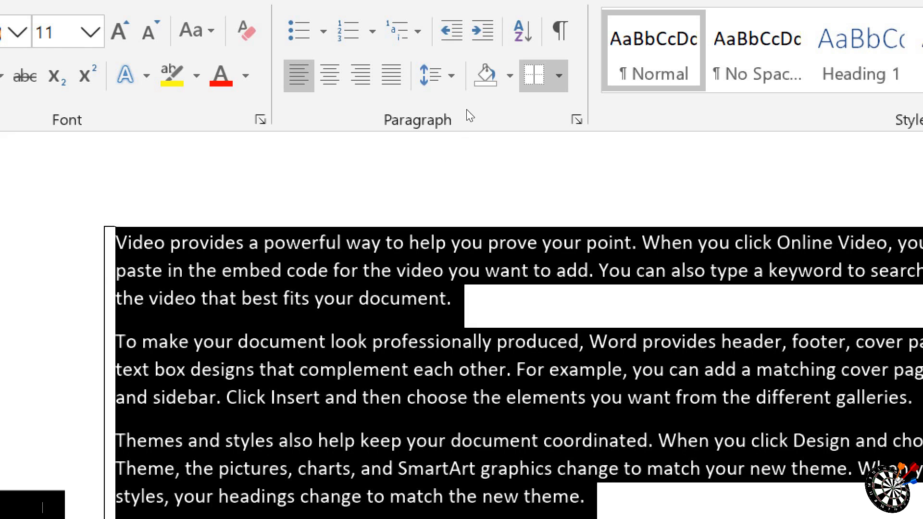
# Step: Draw a table frame about 3.49" wide and 1.22" high in the blank area below the text with Draw Table
pyautogui.click(558, 76)
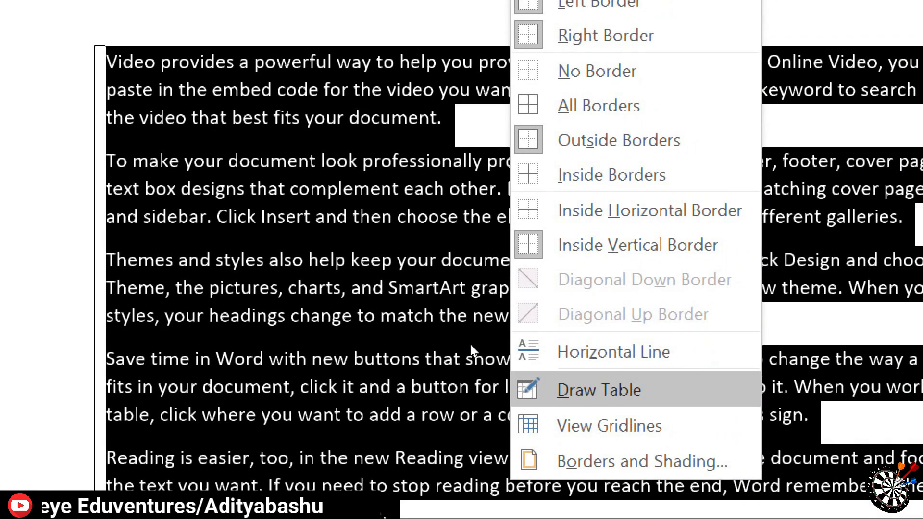
pyautogui.press('Up')
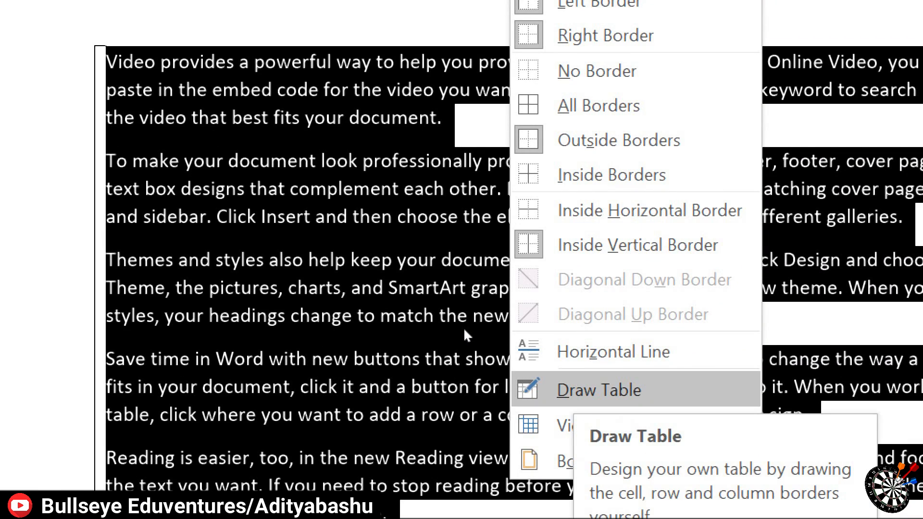
pyautogui.press('Return')
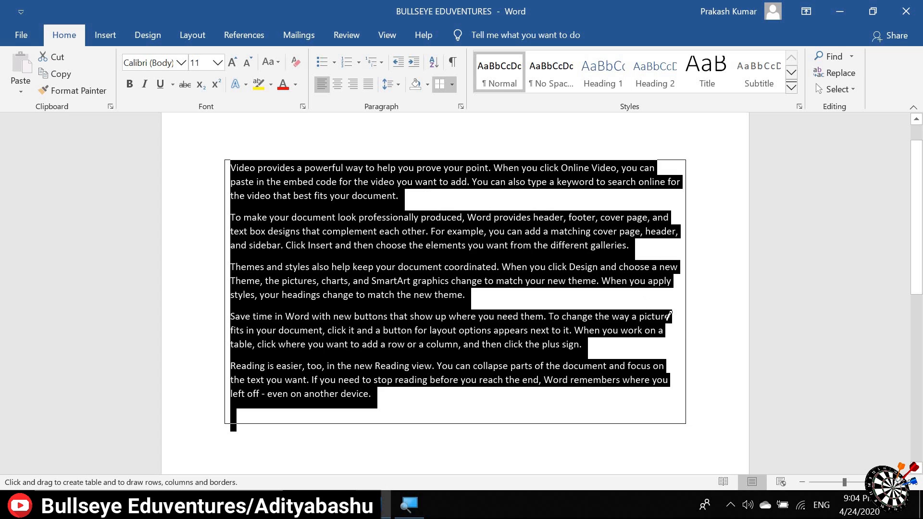
pyautogui.scroll(-10, 437, 281)
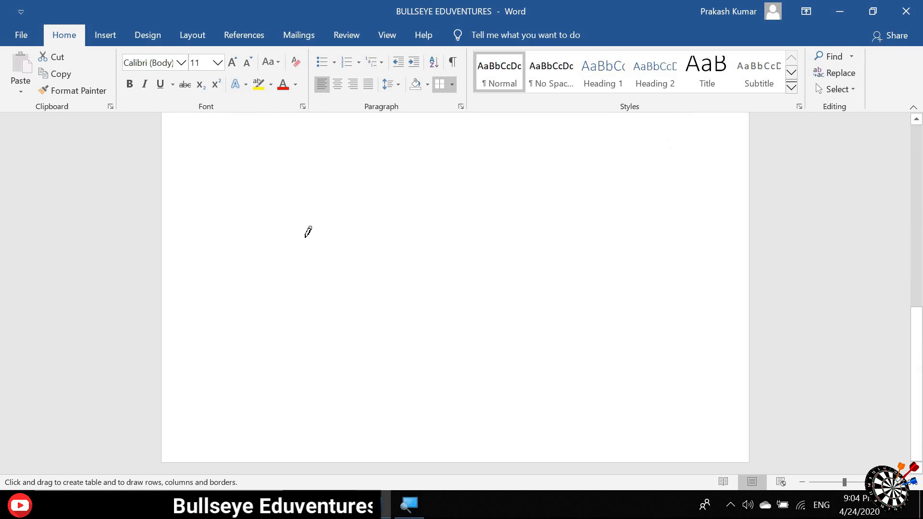
pyautogui.moveTo(305, 237); pyautogui.dragTo(539, 240)
pyautogui.moveTo(547, 323); pyautogui.dragTo(548, 324)
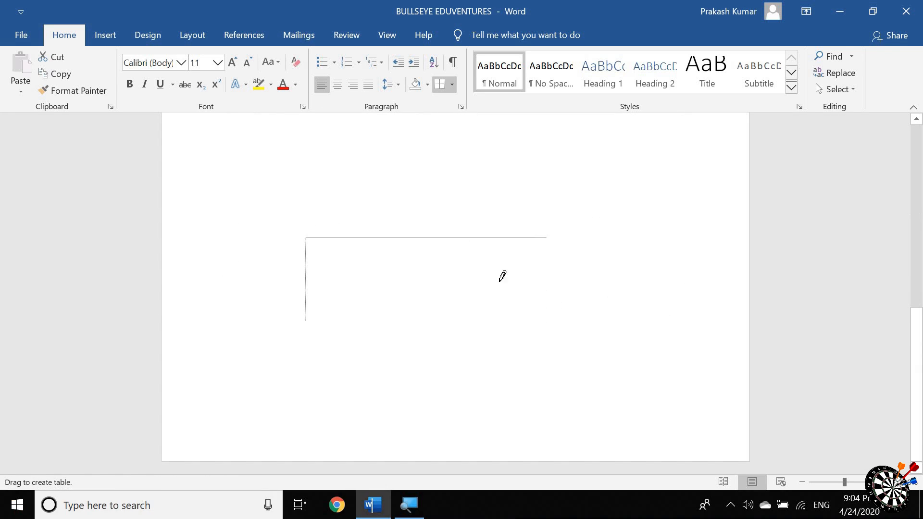
# Step: Draw four vertical lines and one horizontal line inside the table frame, dividing it into five columns and two rows
pyautogui.moveTo(459, 276); pyautogui.dragTo(458, 308)
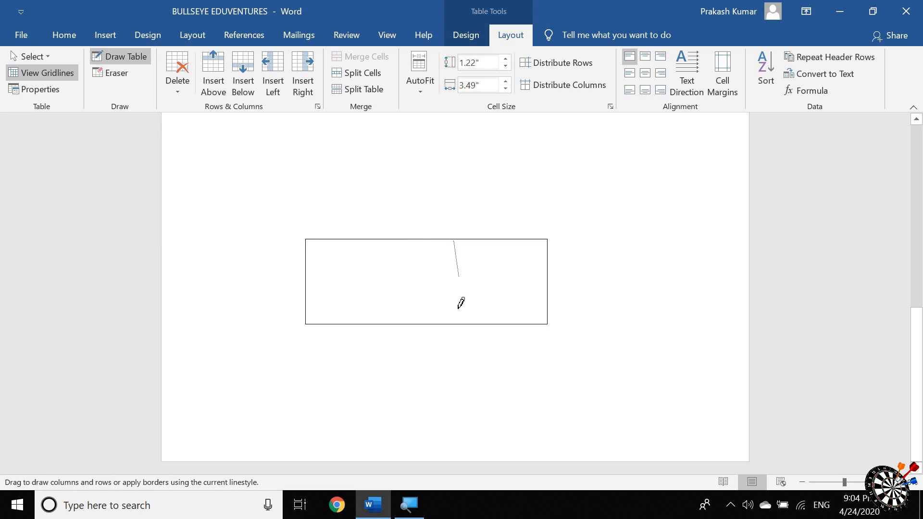
pyautogui.moveTo(411, 245); pyautogui.dragTo(411, 244)
pyautogui.moveTo(386, 324); pyautogui.dragTo(358, 234)
pyautogui.moveTo(356, 306); pyautogui.dragTo(502, 236)
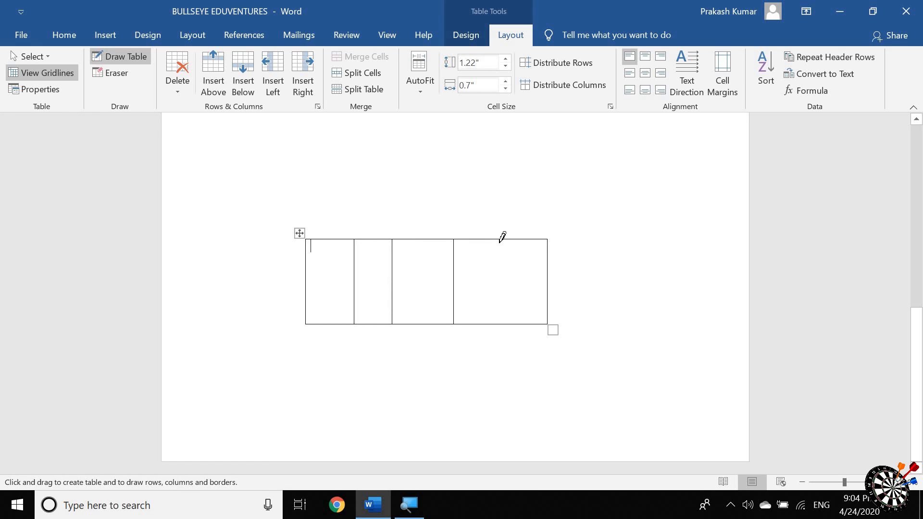
pyautogui.moveTo(502, 301); pyautogui.dragTo(500, 307)
pyautogui.moveTo(362, 275); pyautogui.dragTo(310, 288)
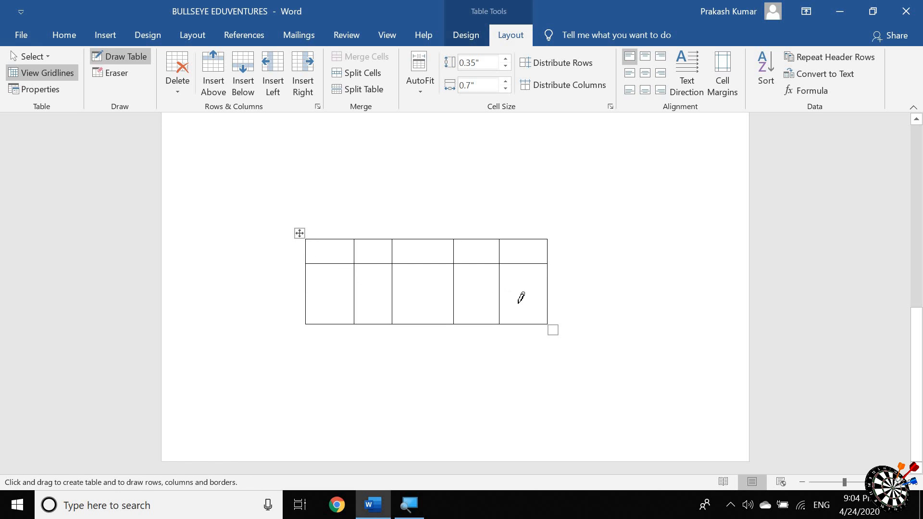